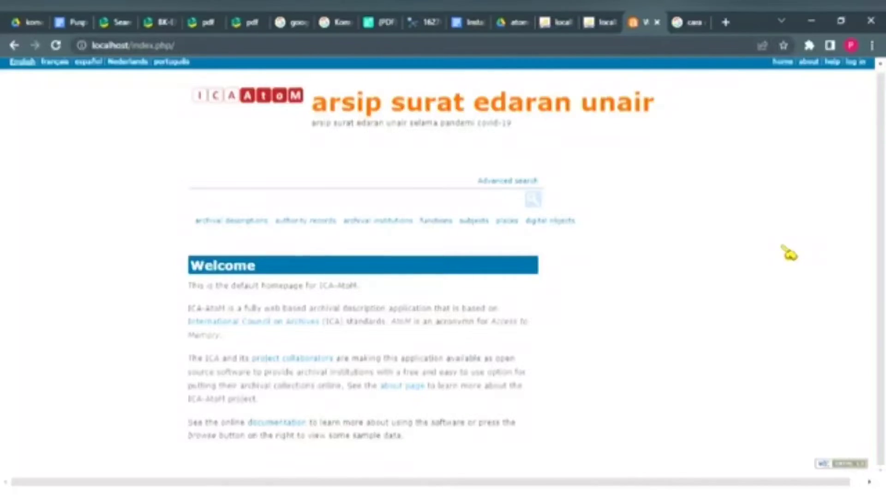
# Step: Sign in with the saved account e-mail and the account password
pyautogui.click(863, 64)
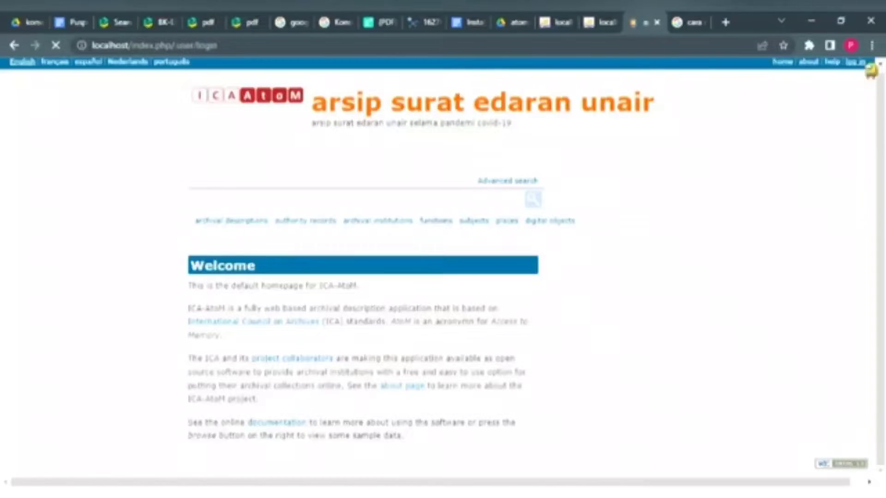
pyautogui.press('Down')
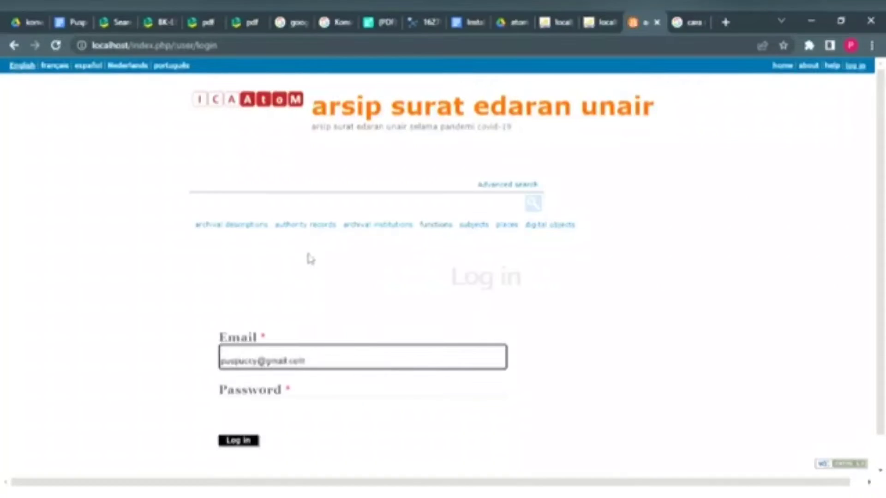
pyautogui.press('Down')
pyautogui.press('Return')
pyautogui.press('Tab')
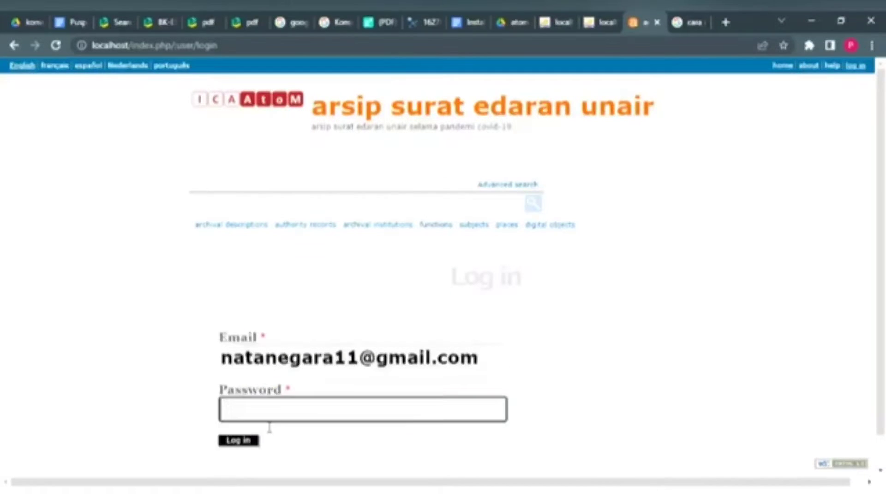
pyautogui.write('***********')
pyautogui.press('Return')
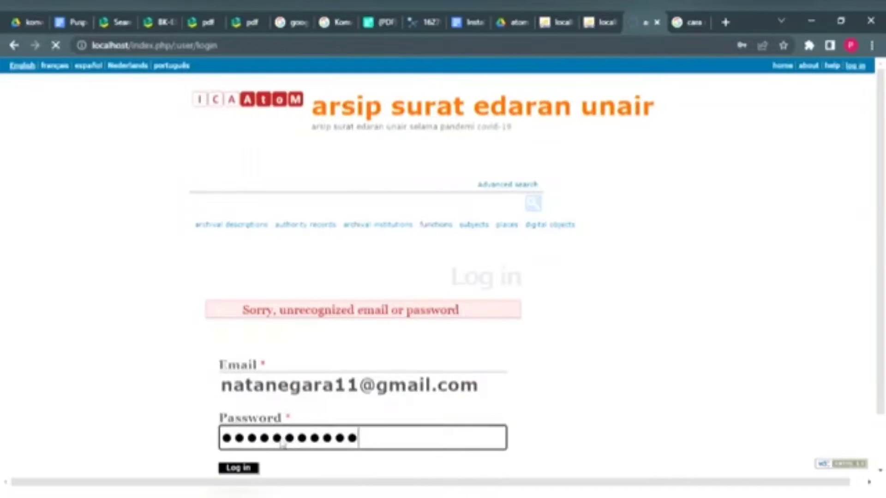
pyautogui.scroll(-1, 278, 433)
pyautogui.scroll(-1, 283, 444)
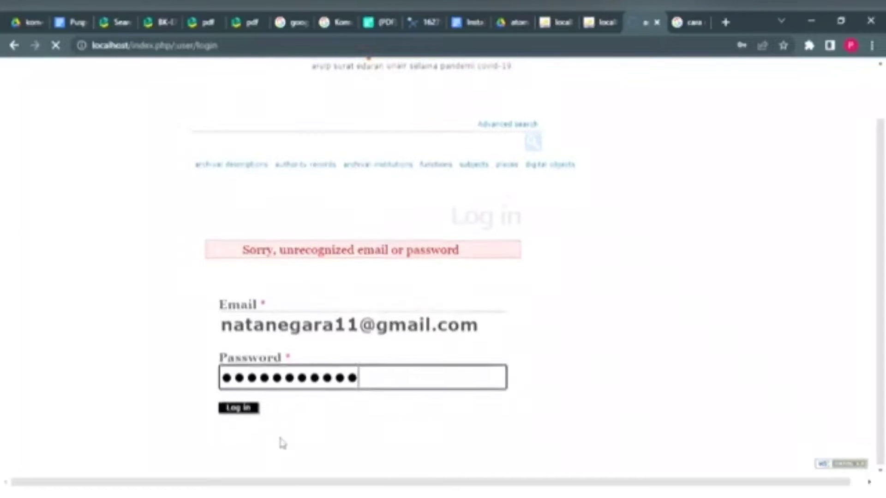
pyautogui.scroll(2, 282, 443)
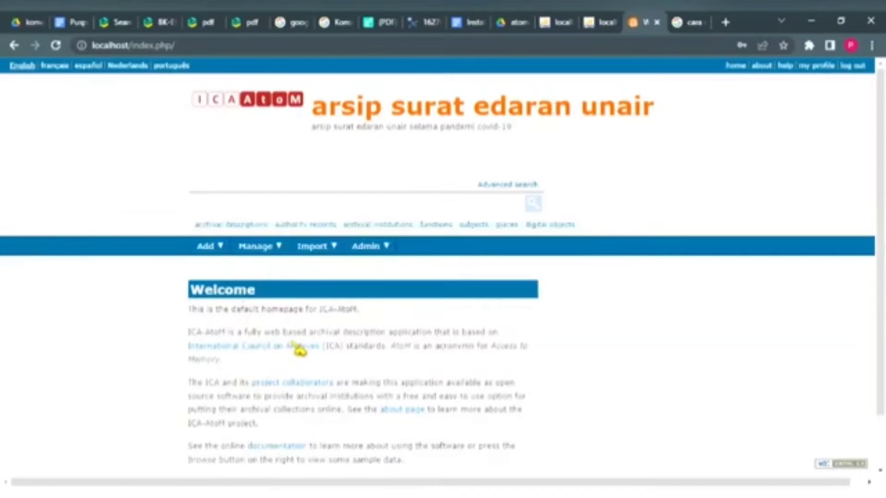
# Step: Open a blank Untitled ISAD form via Add ▸ Archival descriptions
pyautogui.click(210, 246)
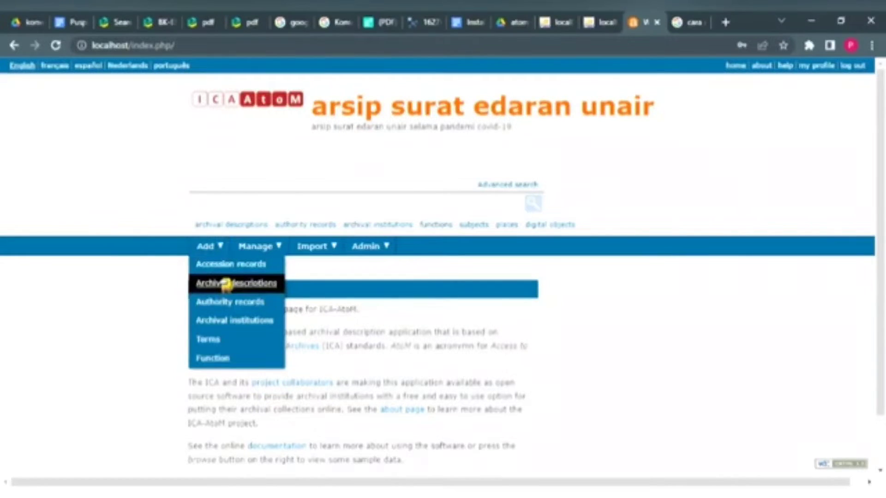
pyautogui.click(227, 284)
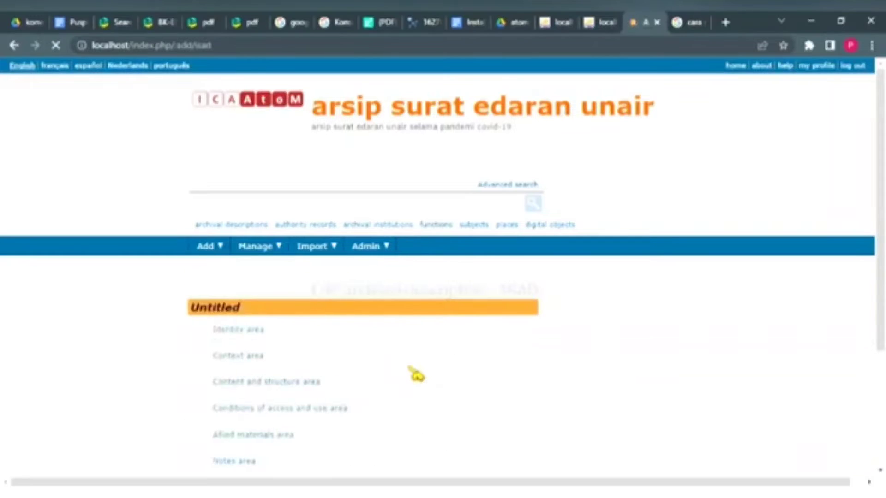
pyautogui.scroll(-3, 247, 333)
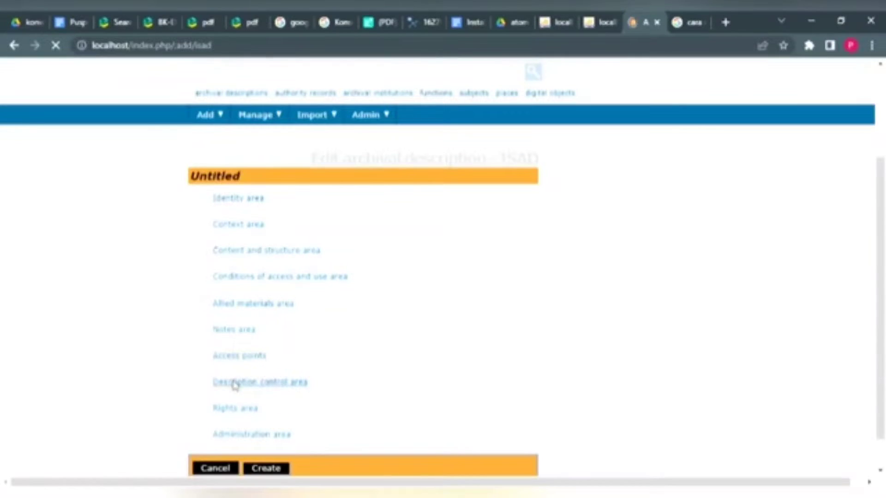
pyautogui.scroll(-1, 233, 385)
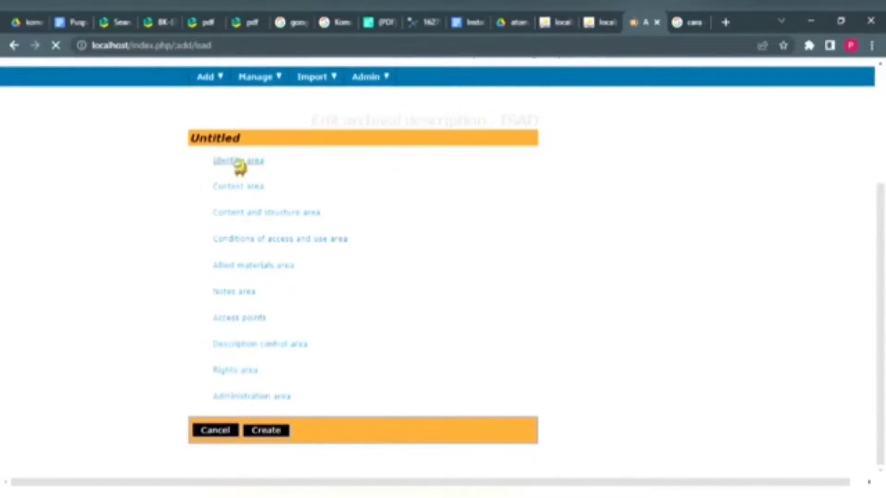
# Step: In the Identity area, enter identifier AUA02 and title 'Informasi Outbond Program'
pyautogui.click(238, 161)
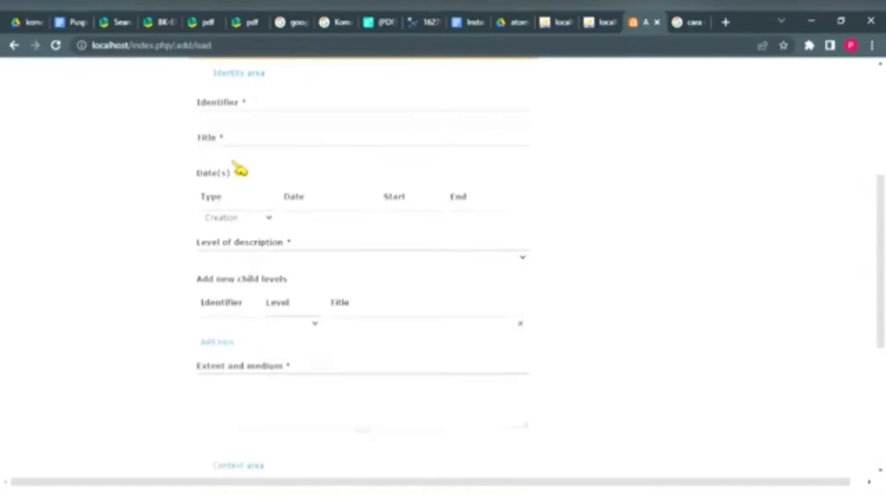
pyautogui.click(251, 119)
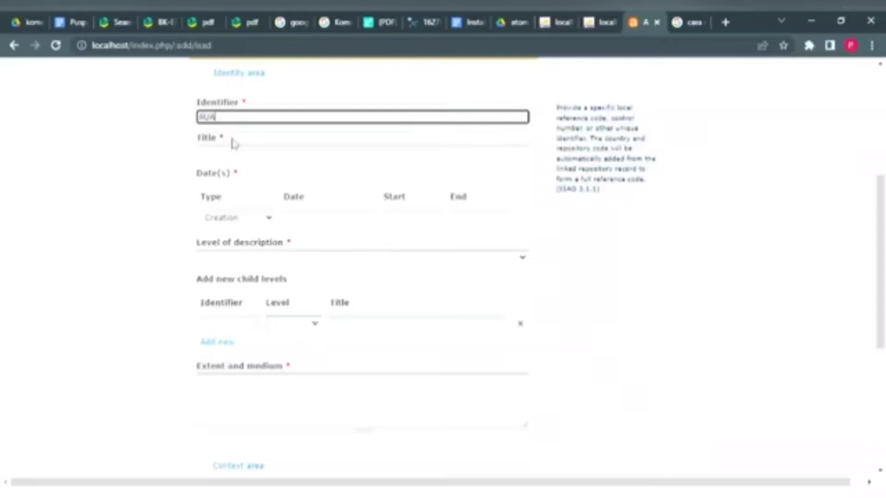
pyautogui.write('AUA02')
pyautogui.click(233, 154)
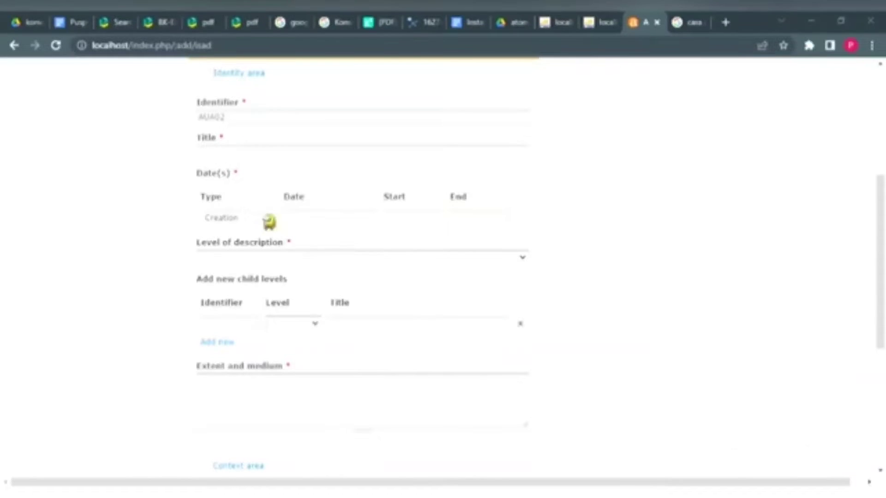
pyautogui.click(259, 153)
pyautogui.write('Informasi')
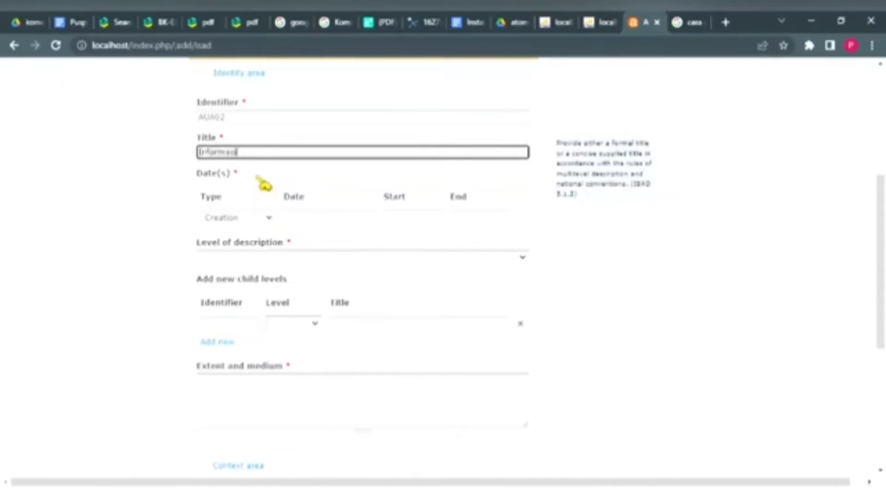
pyautogui.write(' Oribond Program')
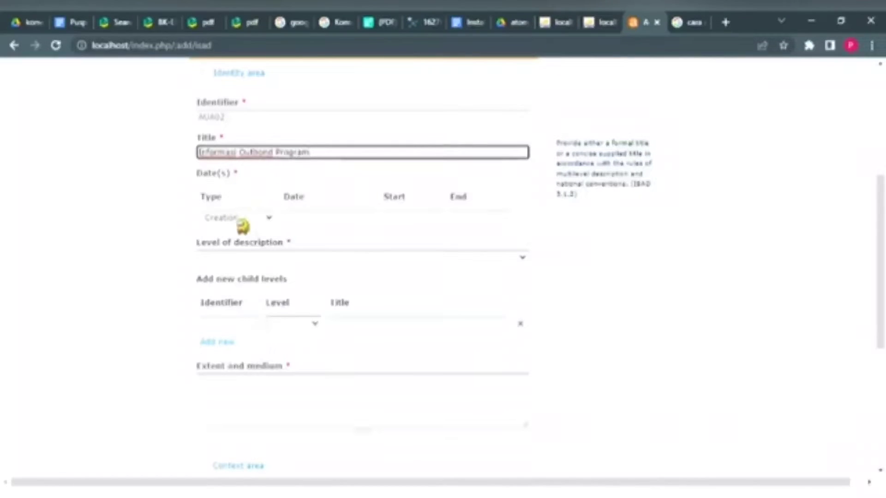
pyautogui.press('Tab')
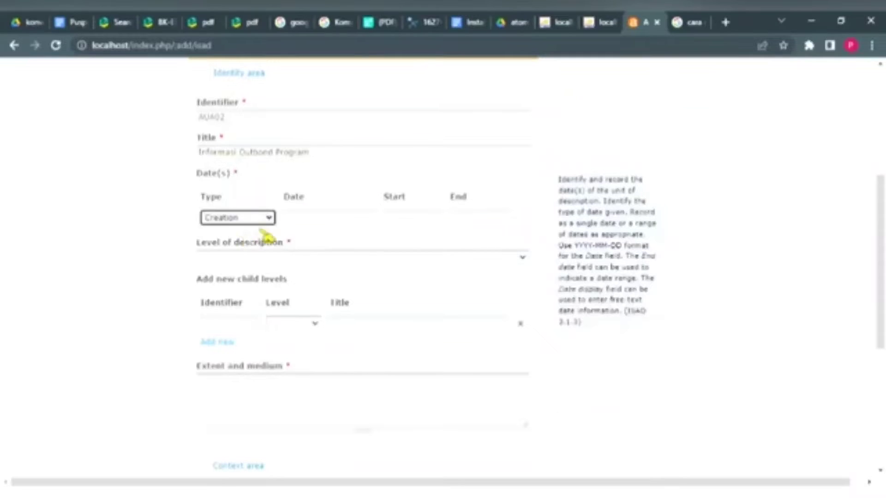
# Step: Set creation date 24 Januari 2022 with start year 2022, and level of description File
pyautogui.moveTo(316, 234); pyautogui.dragTo(323, 392)
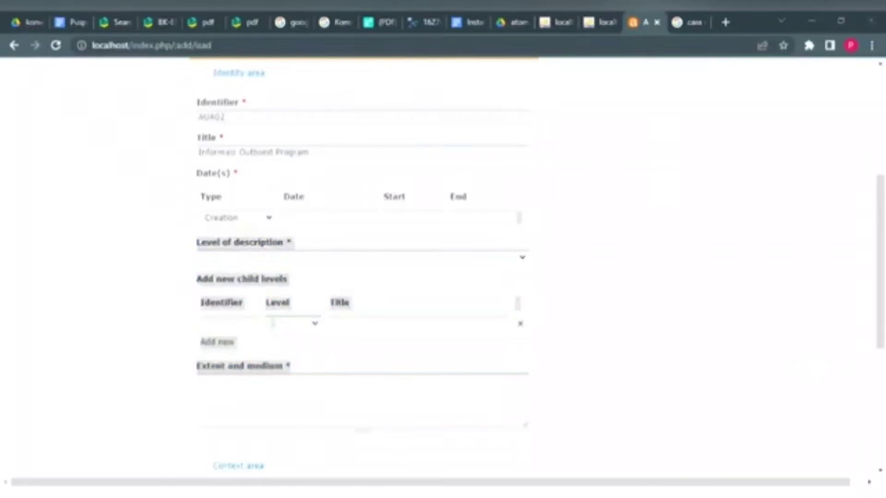
pyautogui.click(359, 224)
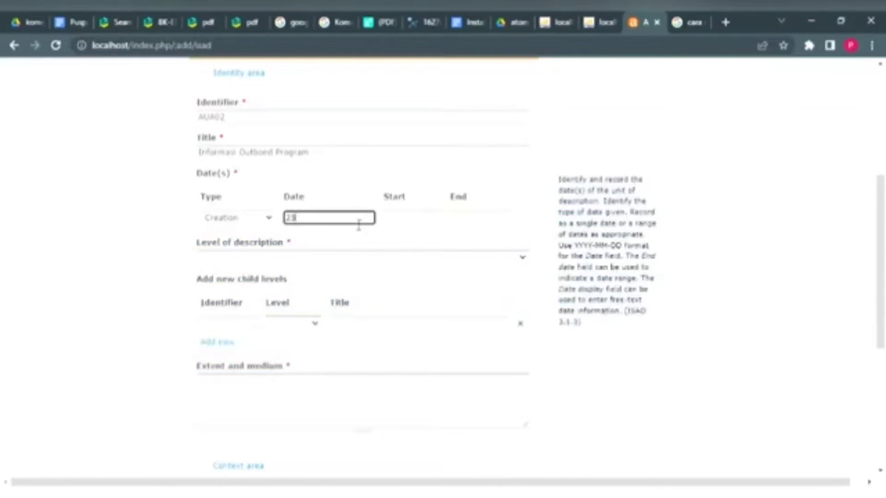
pyautogui.write('24 Januari 2022')
pyautogui.click(399, 223)
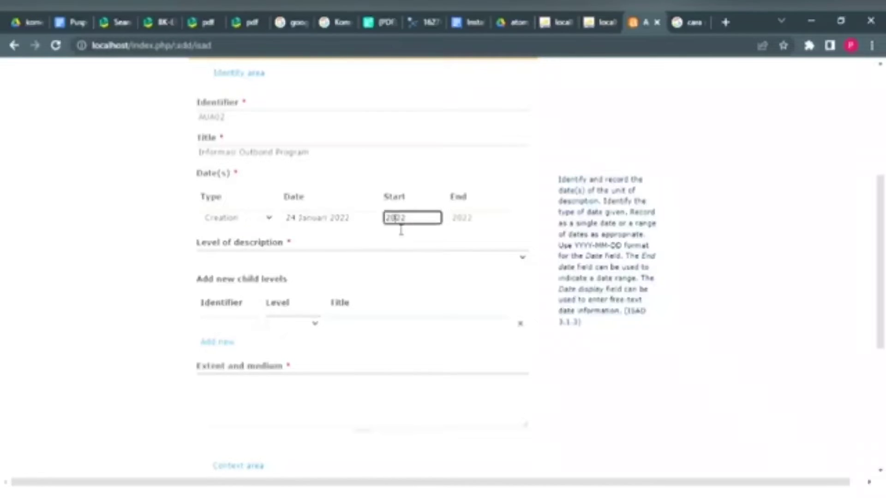
pyautogui.click(325, 262)
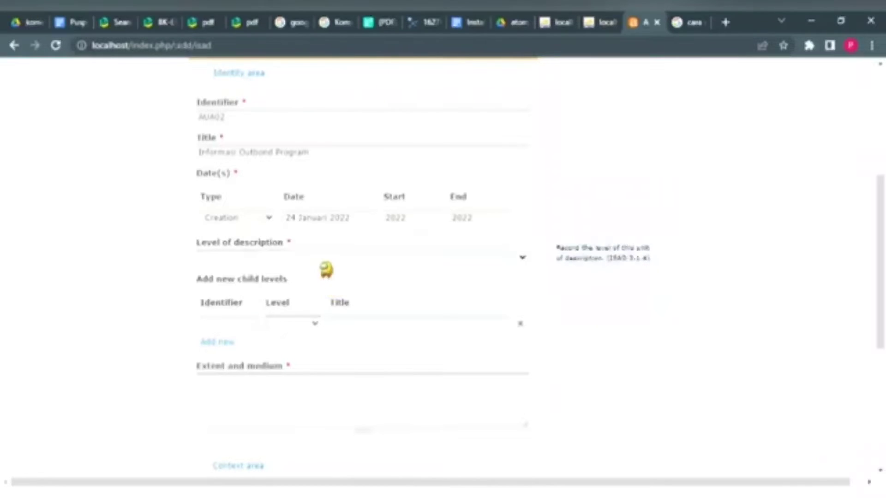
pyautogui.click(258, 293)
pyautogui.scroll(-1, 252, 281)
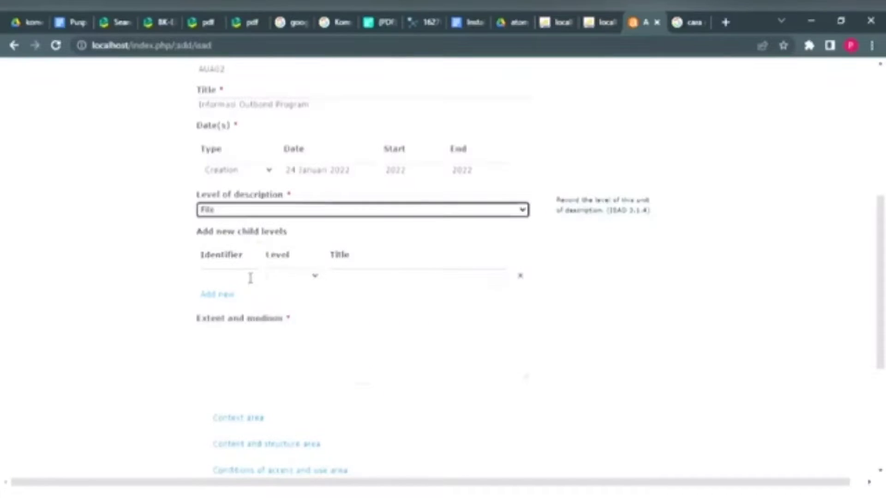
pyautogui.scroll(-3, 251, 278)
# Step: Enter '2 halaman' as the extent and medium
pyautogui.click(254, 191)
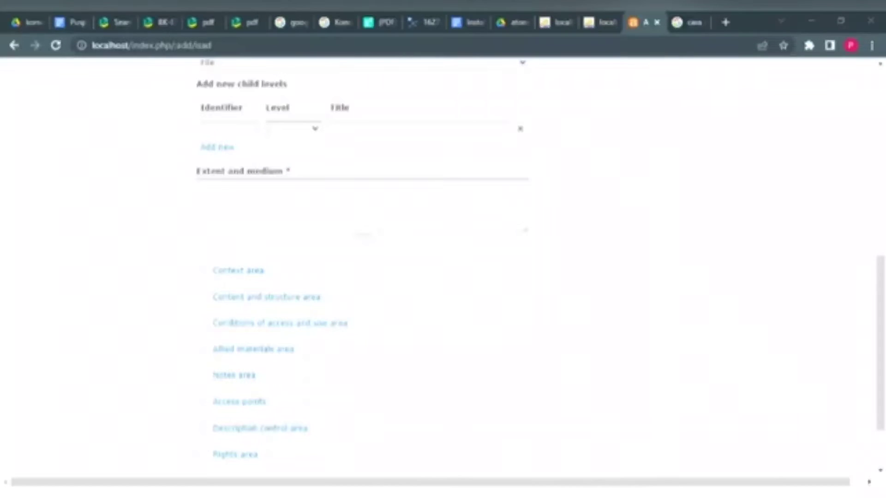
pyautogui.click(283, 187)
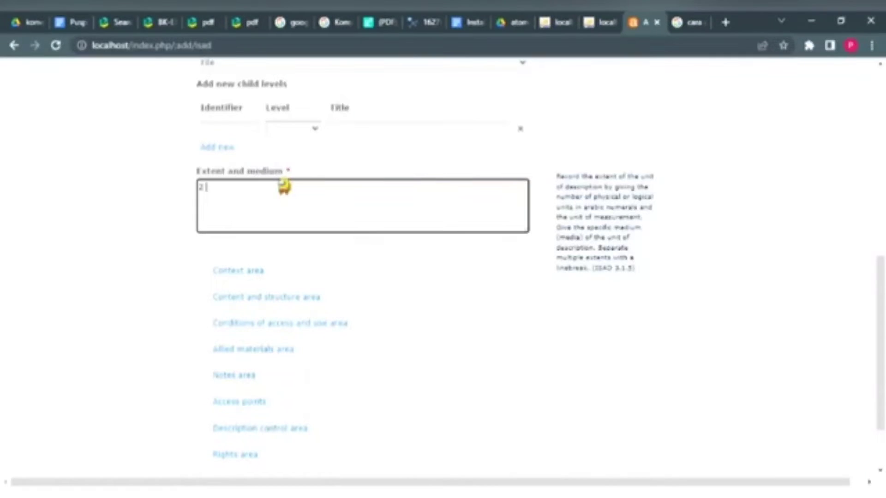
pyautogui.write('2 halaman')
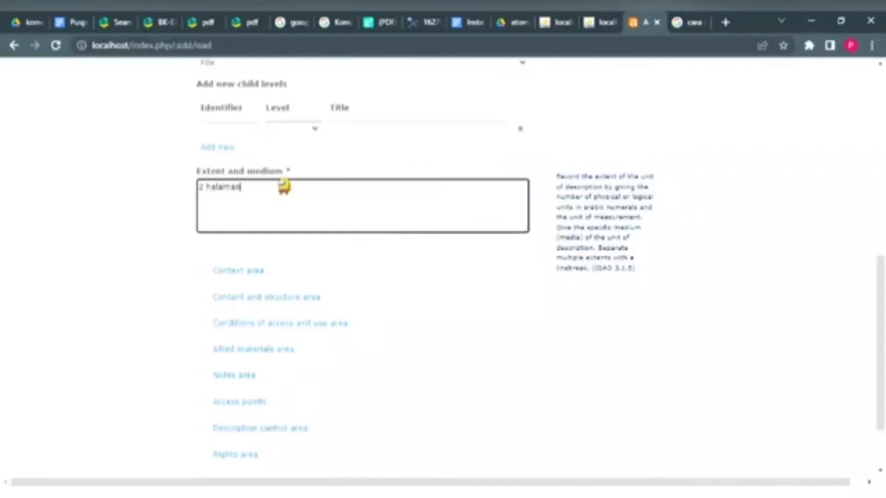
pyautogui.scroll(-2, 283, 185)
# Step: In the Context area, attach the creator's name chosen from the suggestions
pyautogui.click(254, 207)
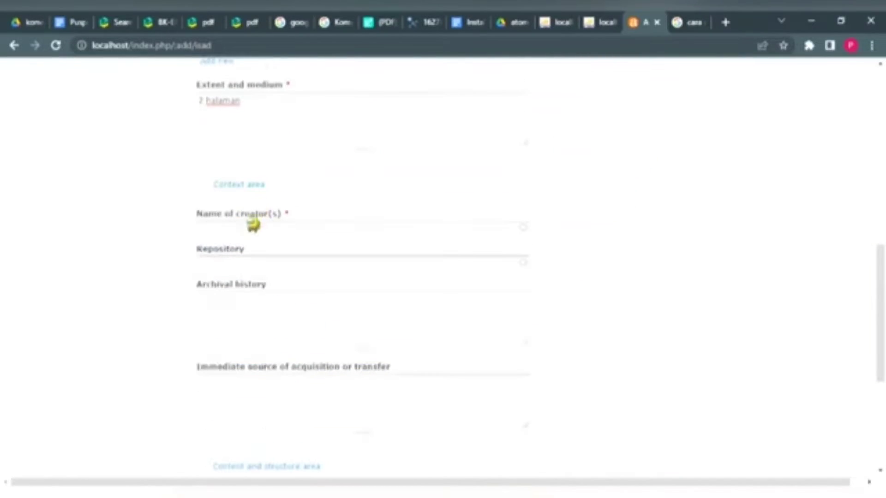
pyautogui.click(252, 230)
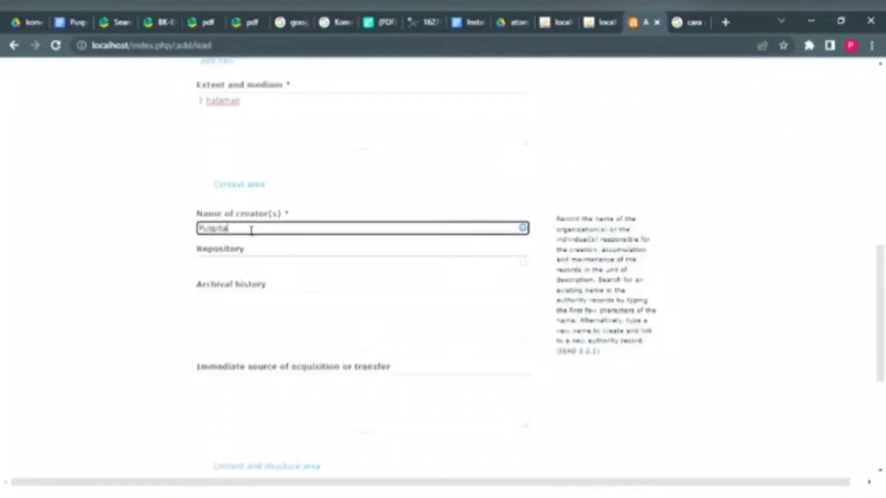
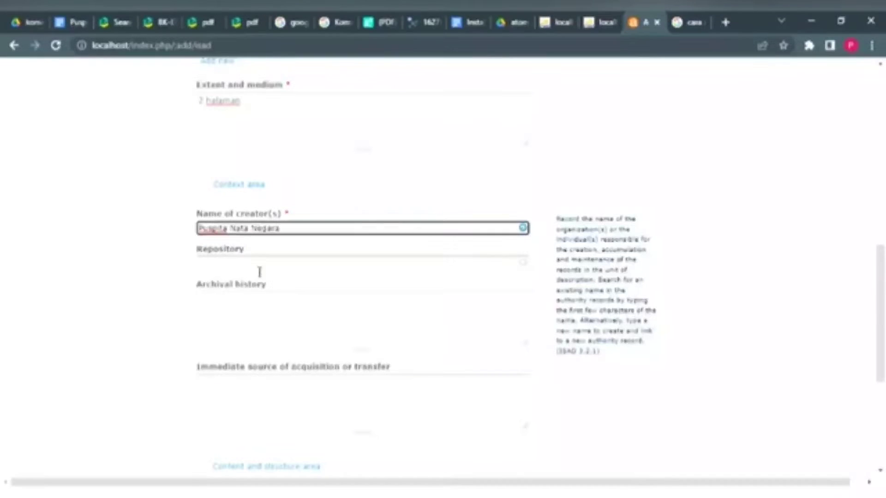
pyautogui.click(256, 261)
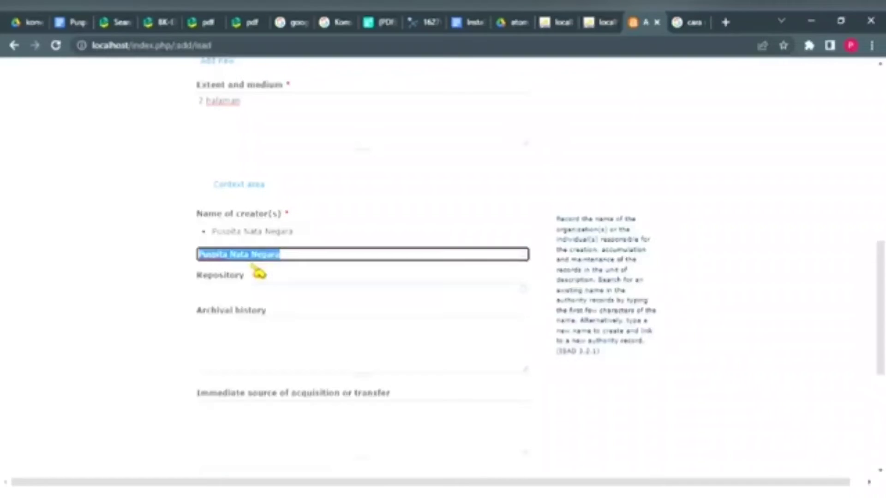
# Step: Set the repository to Arsip Universitas Airlangga and expand the Content and structure area
pyautogui.click(289, 293)
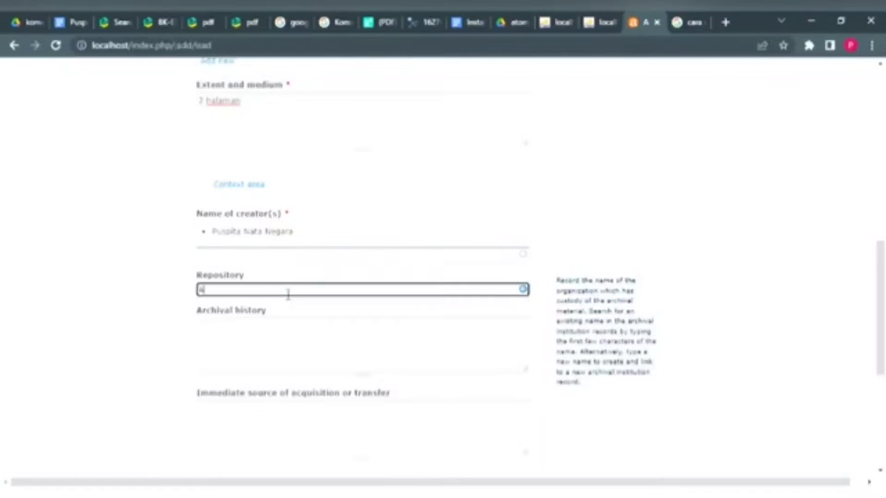
pyautogui.write('Arsip Universita')
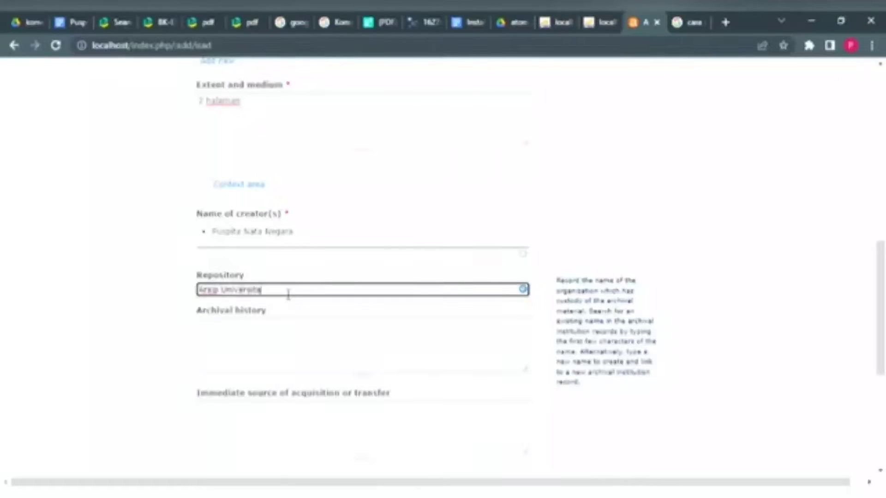
pyautogui.write('s Airlangga')
pyautogui.scroll(-3, 288, 294)
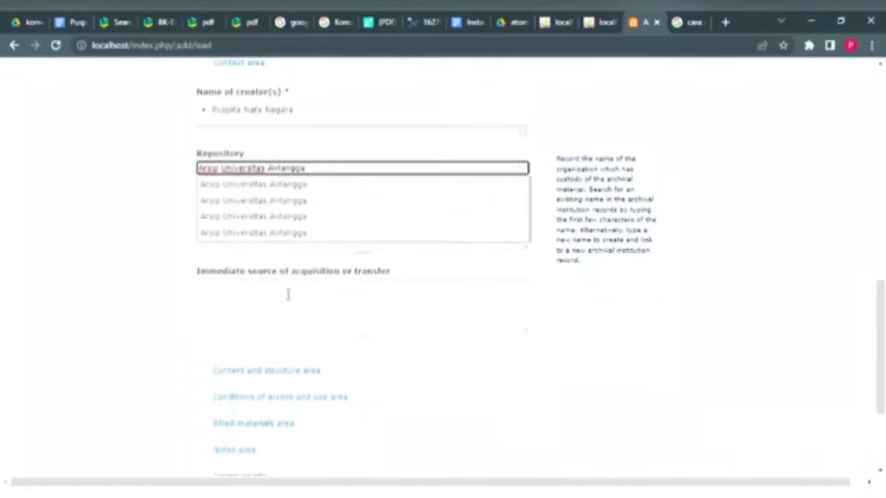
pyautogui.click(257, 204)
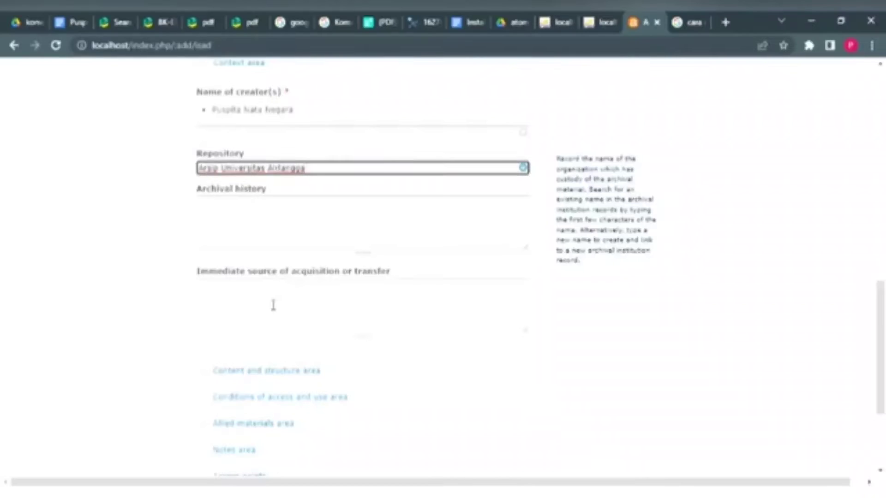
pyautogui.scroll(-2, 273, 305)
pyautogui.click(283, 291)
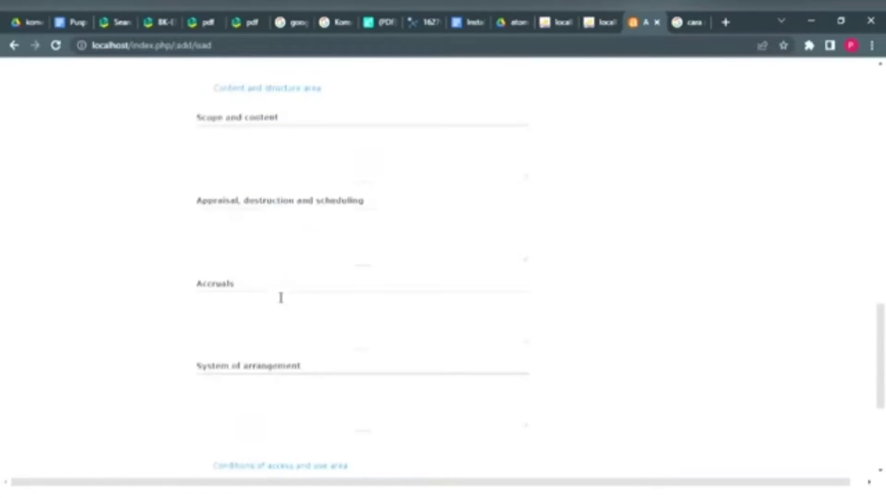
pyautogui.scroll(-2, 281, 298)
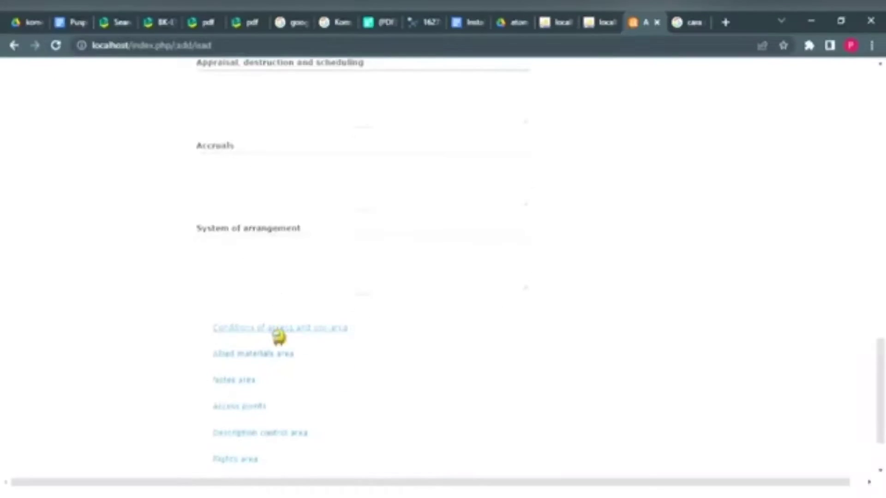
# Step: Expand Conditions of access and use and add Indonesian as the language of material
pyautogui.click(278, 337)
pyautogui.scroll(-1, 278, 336)
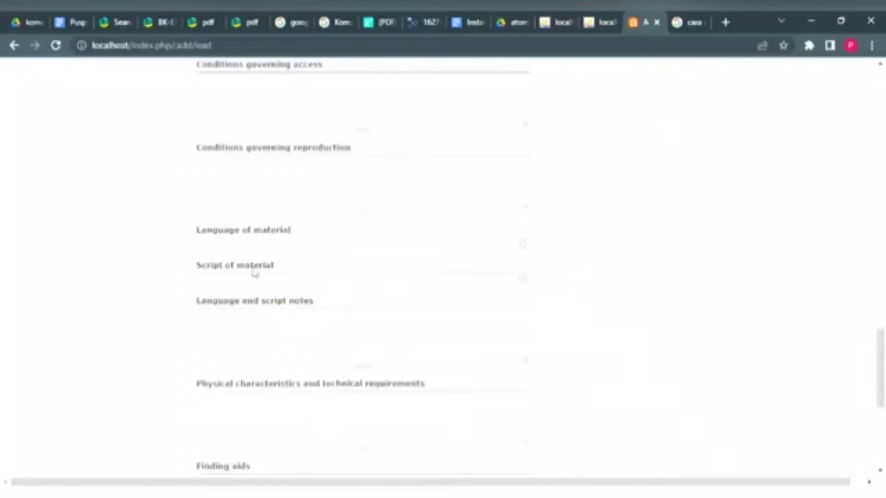
pyautogui.click(257, 256)
pyautogui.write('indon')
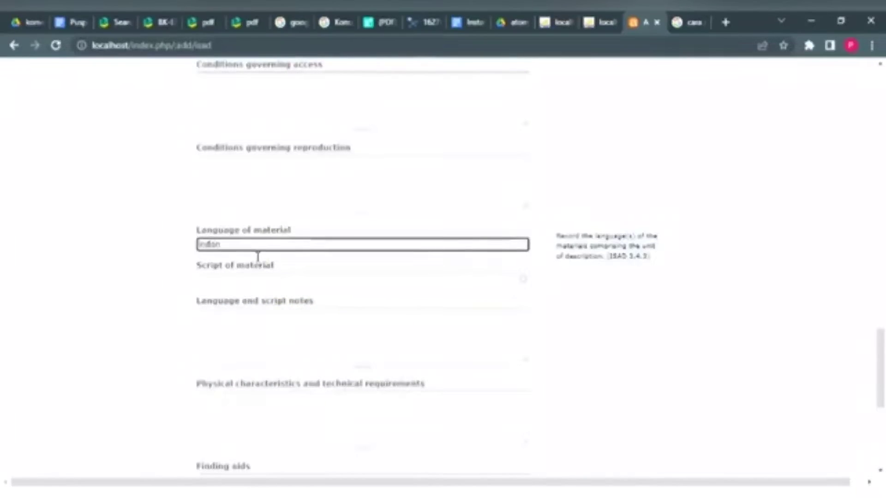
pyautogui.click(258, 265)
# Step: Leave the script of material unset and expand the Allied materials area
pyautogui.click(256, 309)
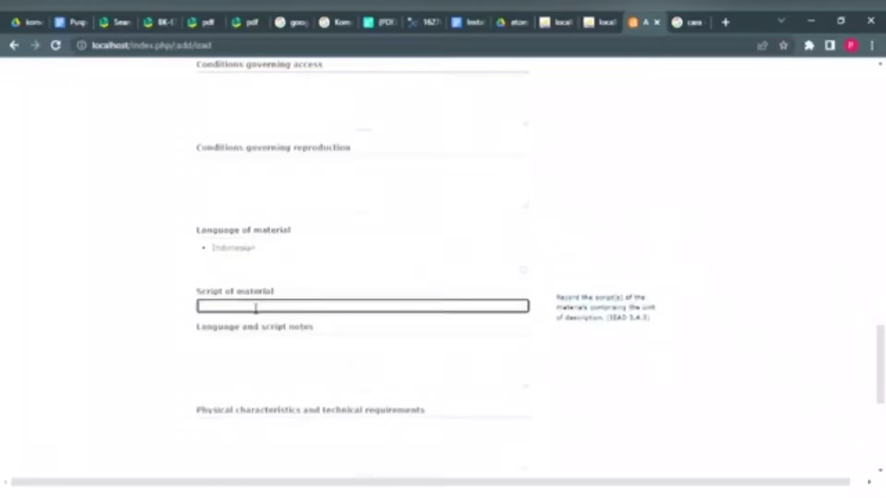
pyautogui.write('ind')
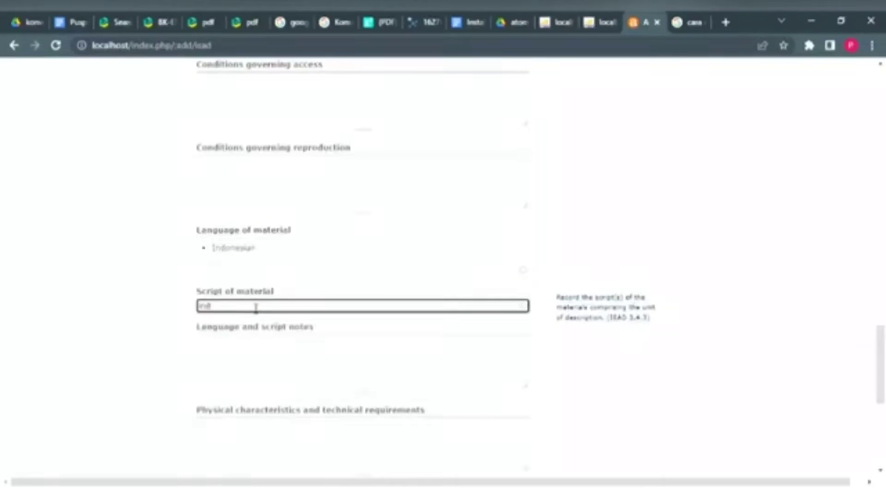
pyautogui.scroll(-2, 255, 308)
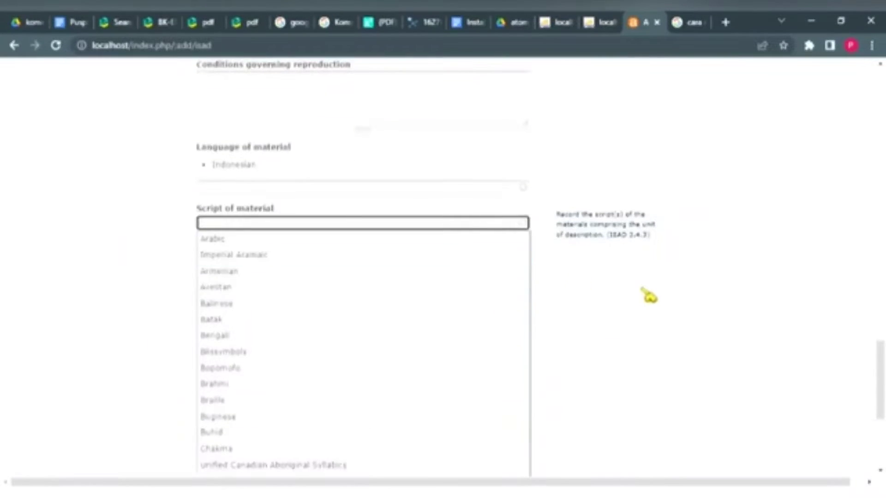
pyautogui.click(646, 293)
pyautogui.scroll(-2, 279, 298)
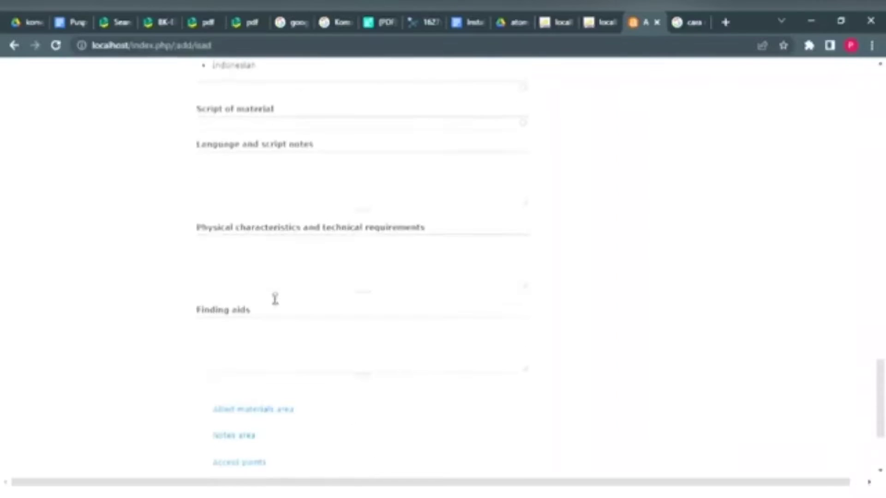
pyautogui.click(273, 181)
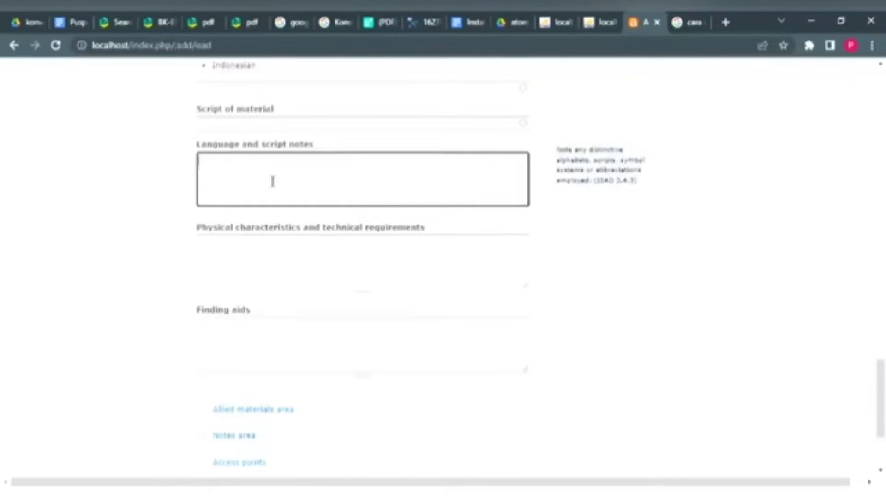
pyautogui.scroll(-3, 315, 317)
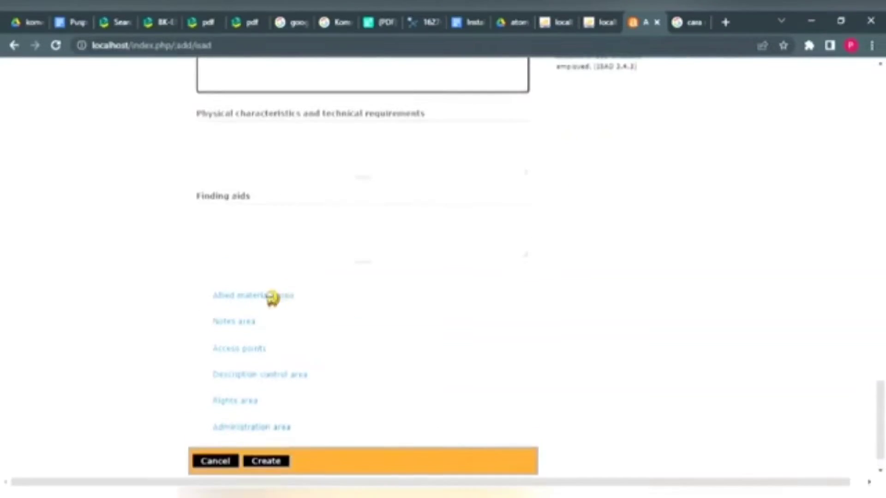
pyautogui.click(272, 296)
pyautogui.scroll(-4, 270, 298)
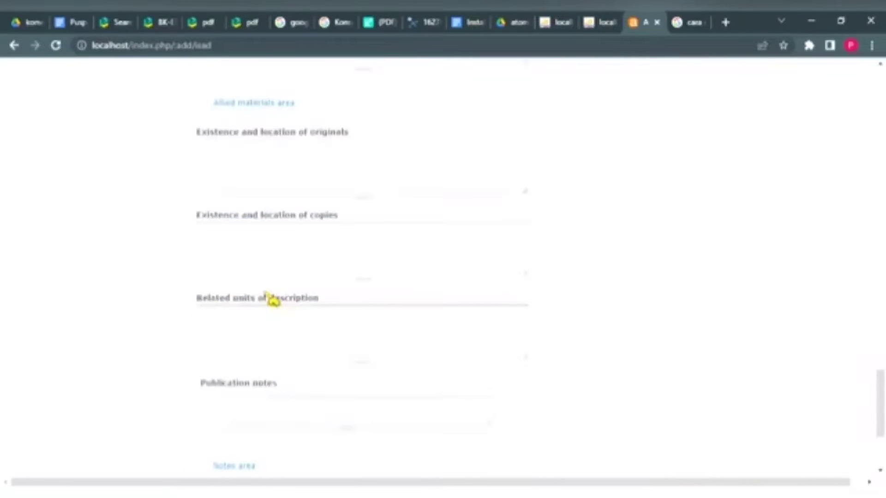
pyautogui.scroll(-3, 273, 299)
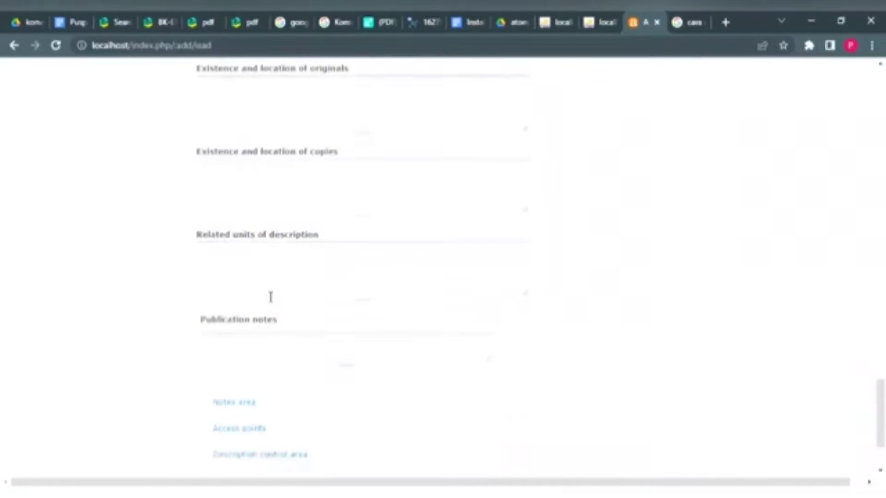
# Step: Expand the Notes, Access points and Description control areas
pyautogui.scroll(-1, 271, 297)
pyautogui.click(252, 295)
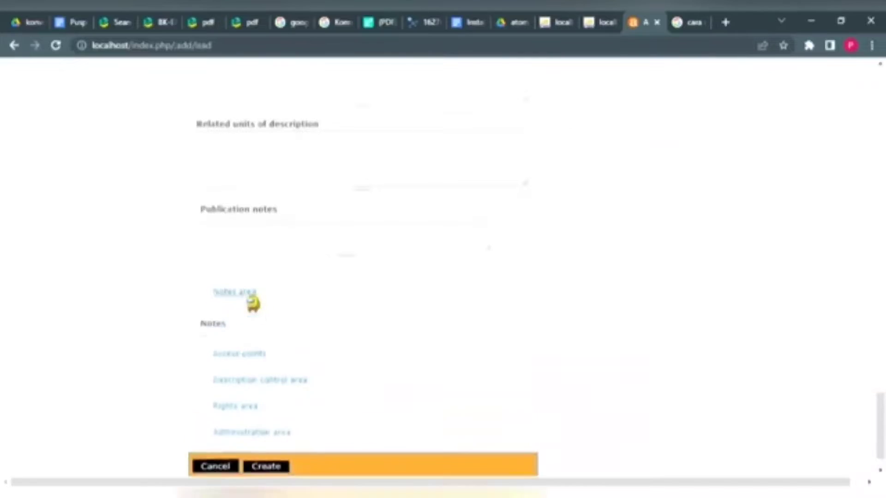
pyautogui.scroll(-2, 251, 299)
pyautogui.click(251, 338)
pyautogui.scroll(-3, 253, 342)
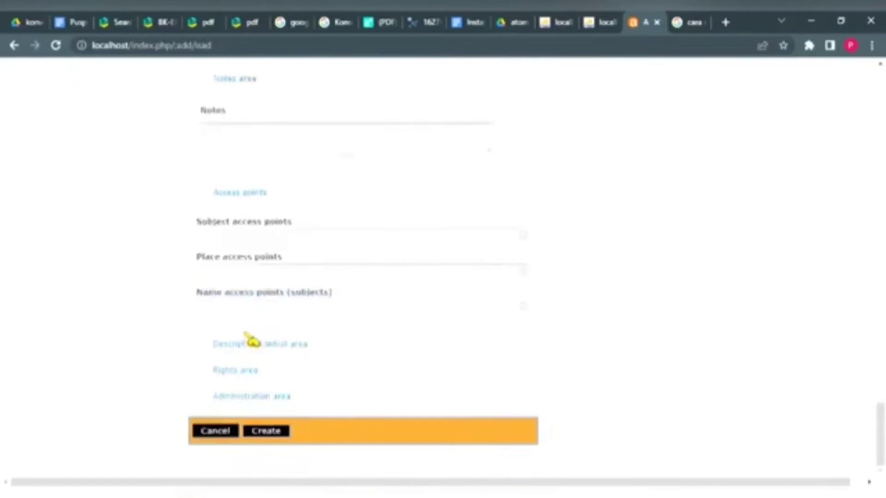
pyautogui.click(259, 345)
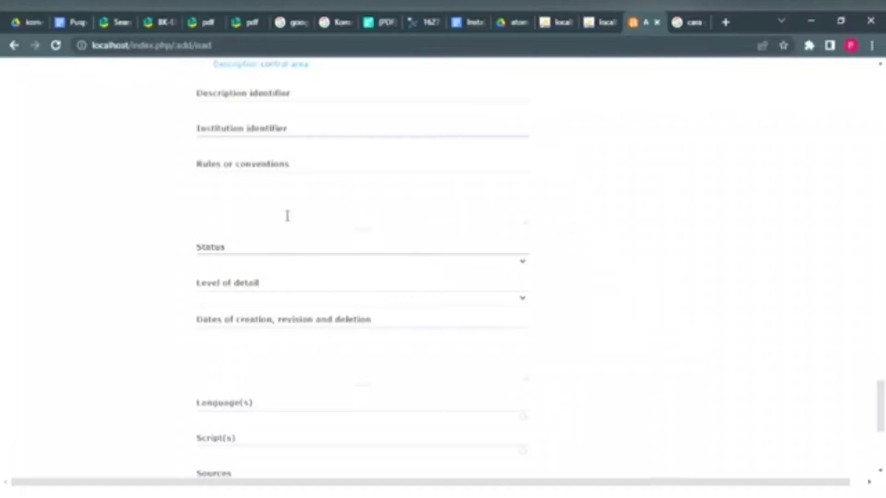
# Step: Set the description status to Final and the level of detail to Full
pyautogui.scroll(-2, 286, 215)
pyautogui.click(286, 149)
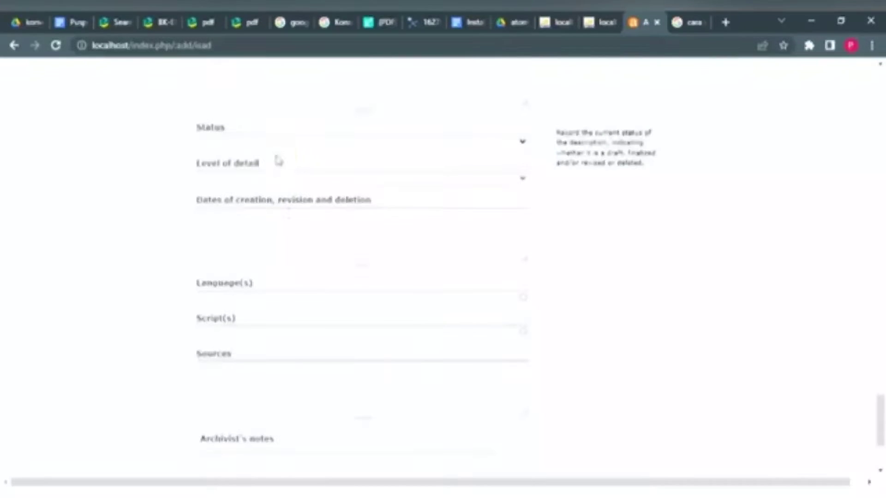
pyautogui.press('Down')
pyautogui.press('Tab')
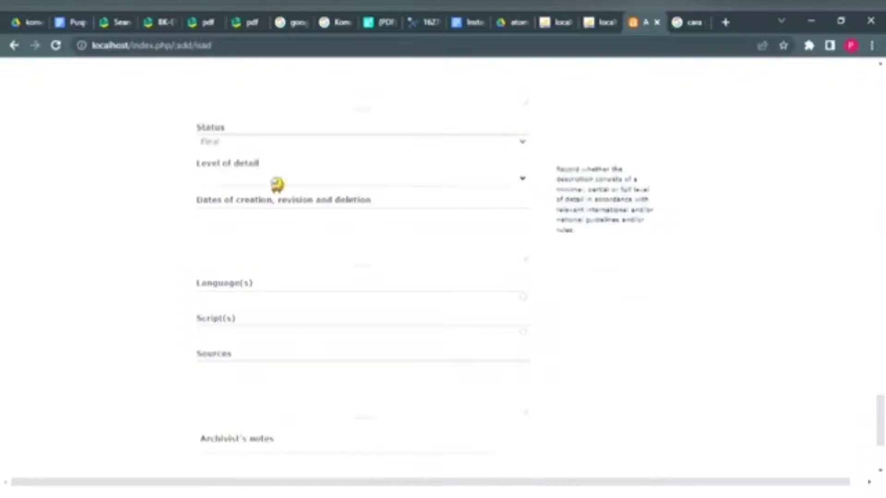
pyautogui.press('Down')
pyautogui.scroll(-1, 260, 208)
# Step: Add Indonesian as the language of description
pyautogui.click(243, 243)
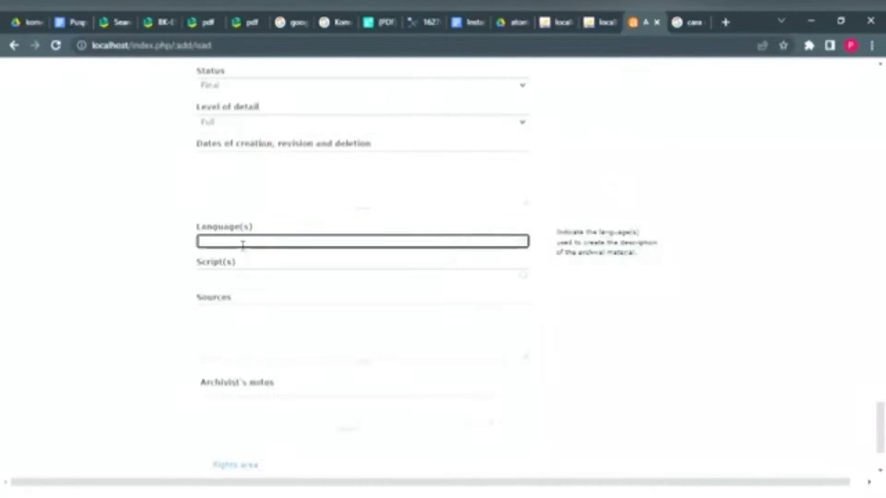
pyautogui.write('endonesia')
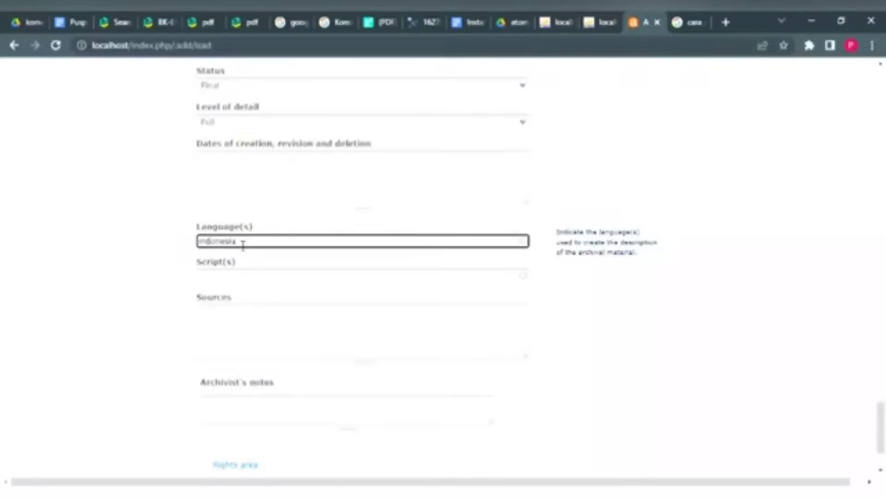
pyautogui.click(218, 258)
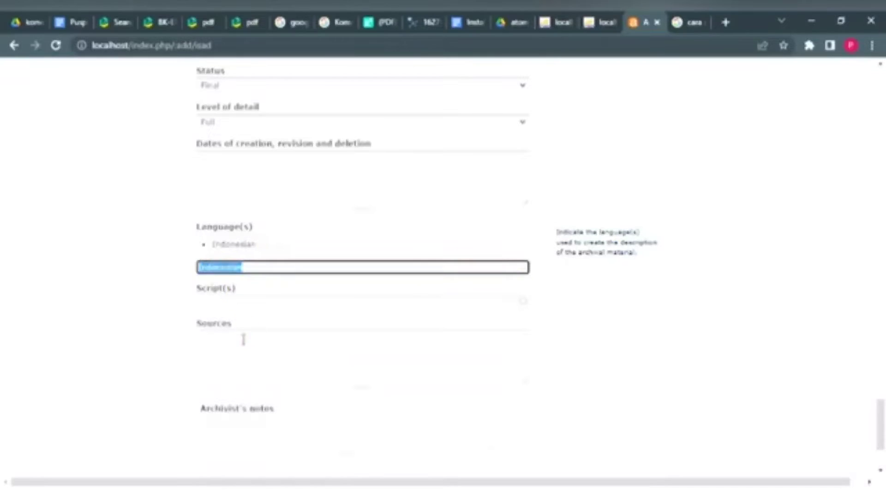
pyautogui.scroll(-1, 243, 338)
# Step: Try the description's script field and close the script list without choosing one
pyautogui.click(246, 273)
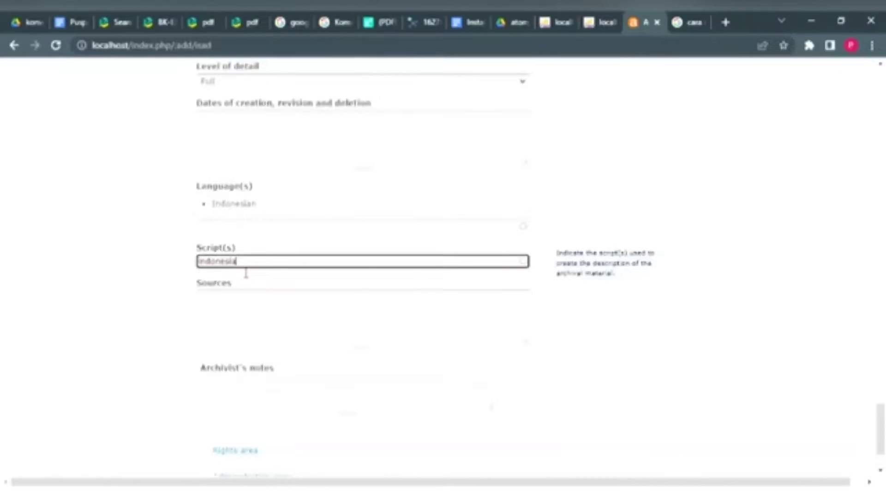
pyautogui.write('indonesia')
pyautogui.press('BackSpace')
pyautogui.press('BackSpace')
pyautogui.press('BackSpace')
pyautogui.press('BackSpace')
pyautogui.press('BackSpace')
pyautogui.press('BackSpace')
pyautogui.press('BackSpace')
pyautogui.press('BackSpace')
pyautogui.press('BackSpace')
pyautogui.scroll(-2, 246, 274)
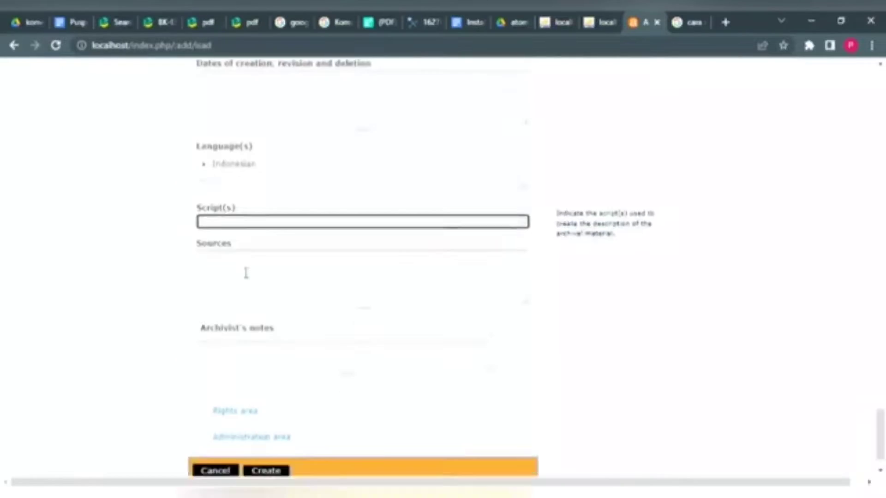
pyautogui.click(619, 277)
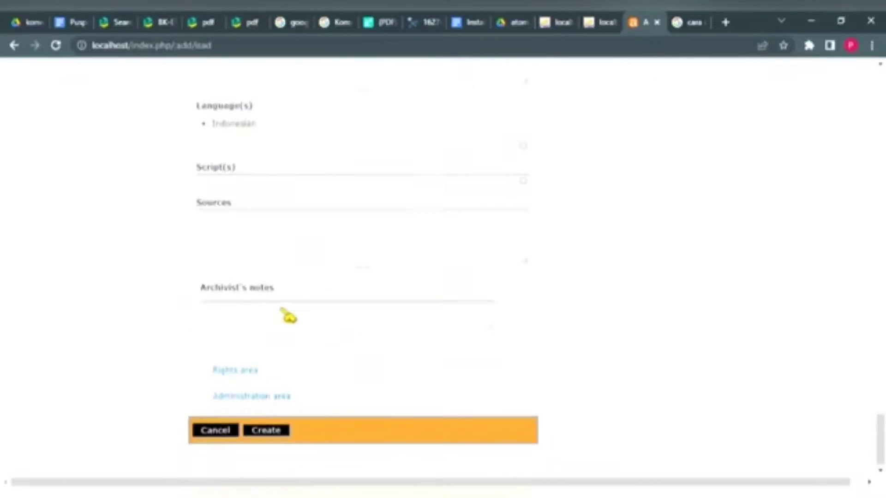
pyautogui.click(323, 184)
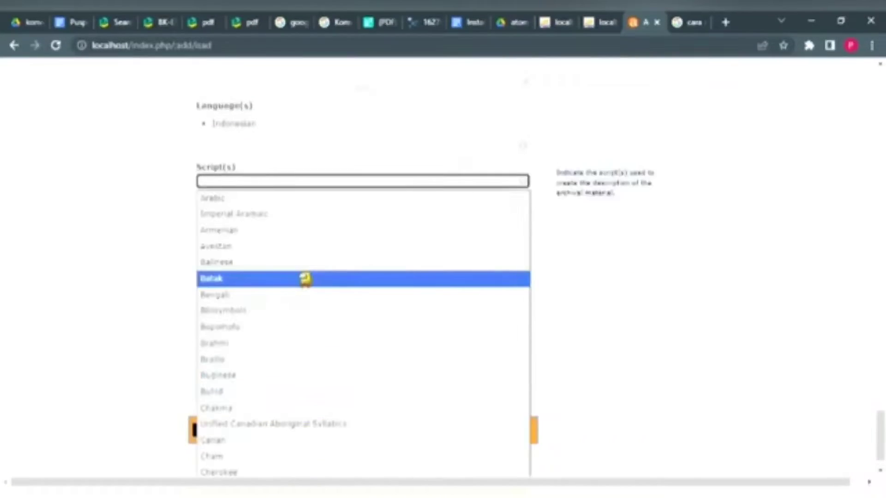
pyautogui.scroll(-1, 306, 279)
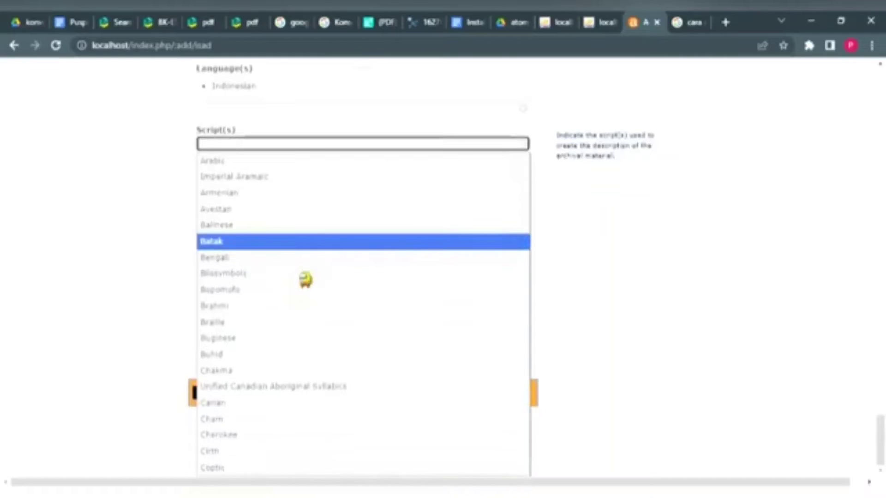
pyautogui.click(562, 310)
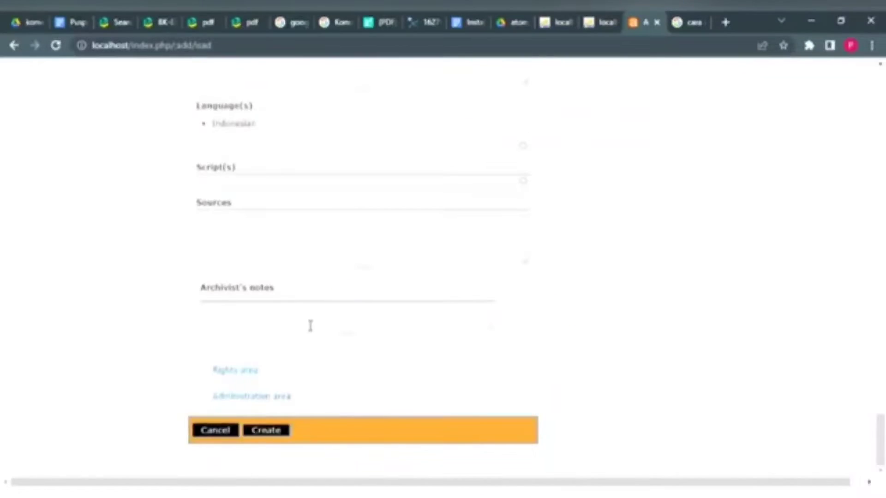
pyautogui.scroll(15, 295, 270)
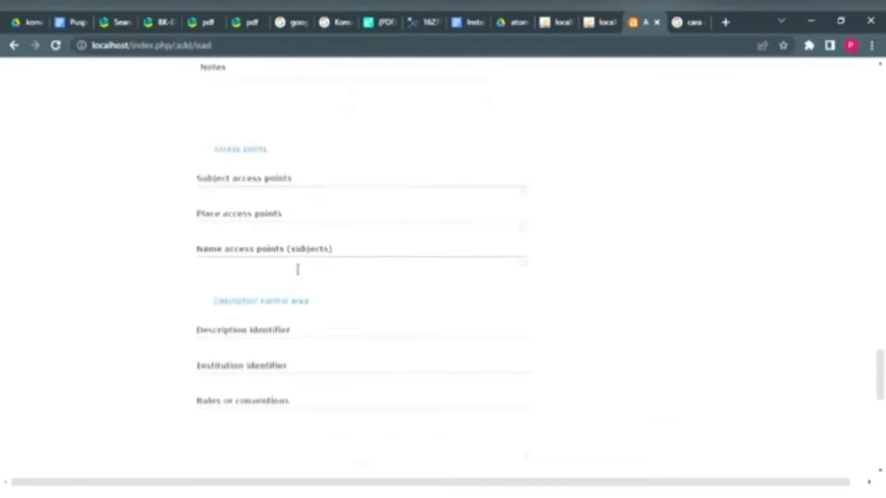
# Step: Paste the letter text, ending 'ucapkan terima kasih', into Scope and content
pyautogui.scroll(10, 299, 272)
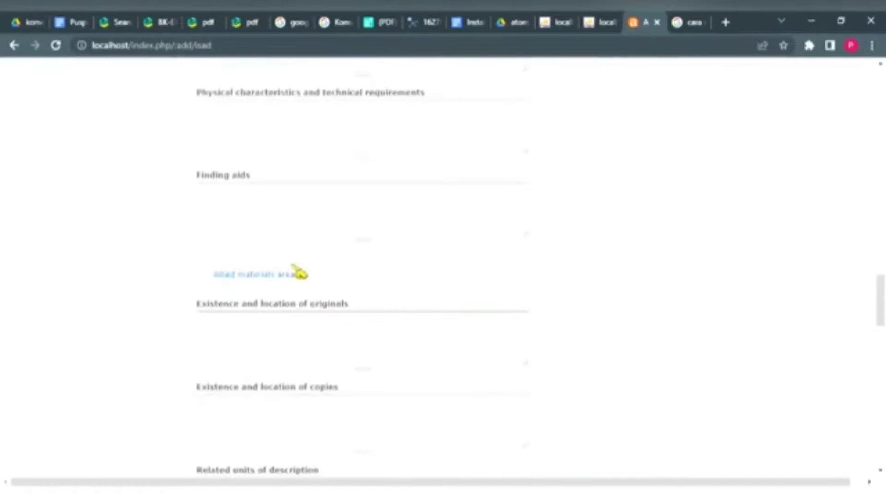
pyautogui.scroll(-1, 299, 273)
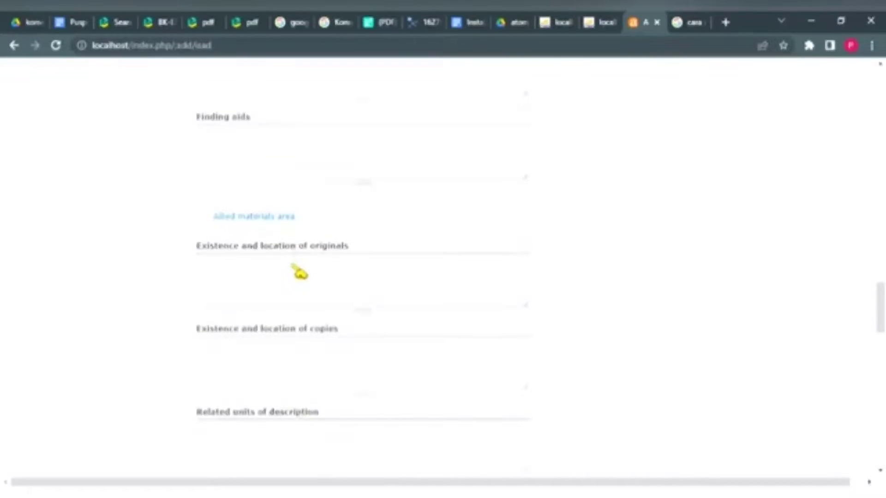
pyautogui.scroll(1, 299, 273)
pyautogui.scroll(11, 299, 273)
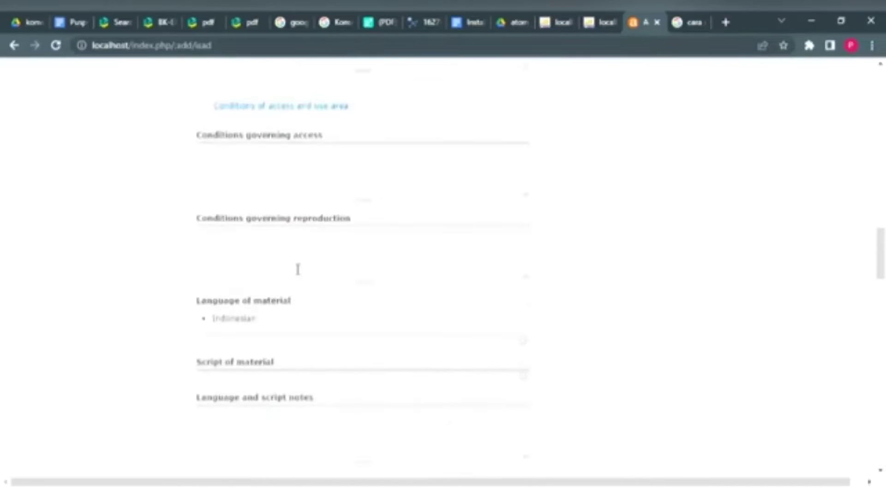
pyautogui.scroll(10, 300, 272)
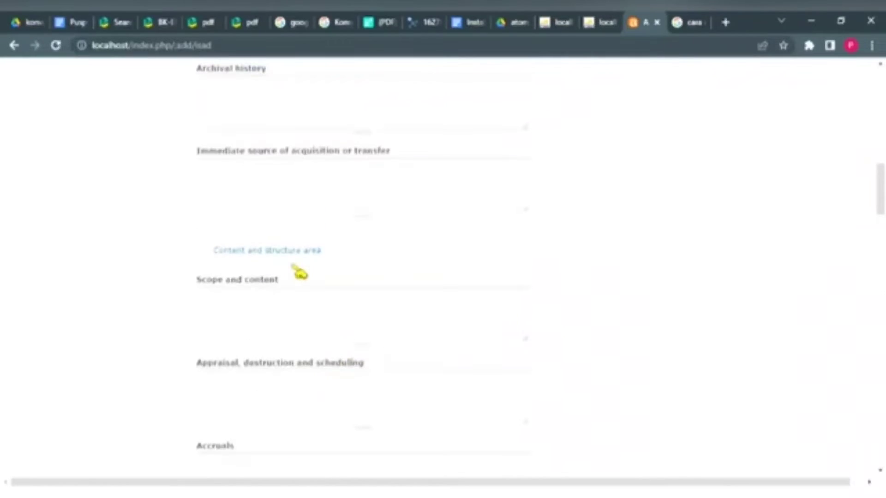
pyautogui.click(295, 316)
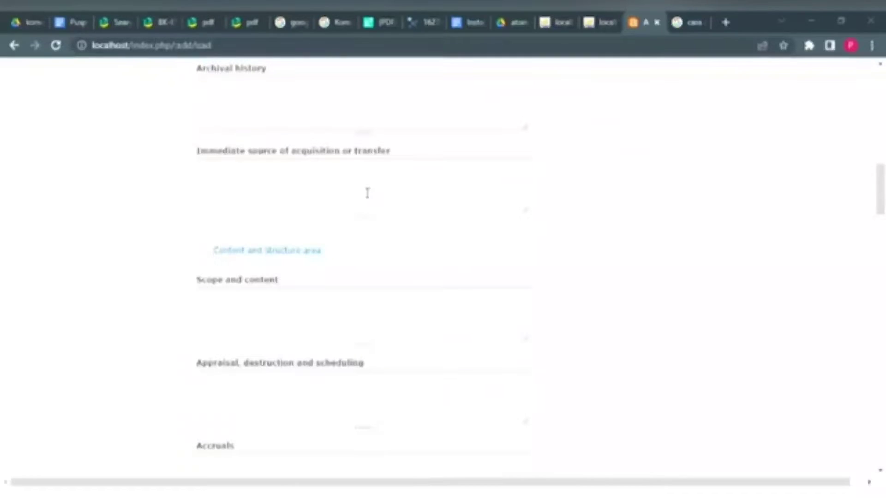
pyautogui.click(271, 296)
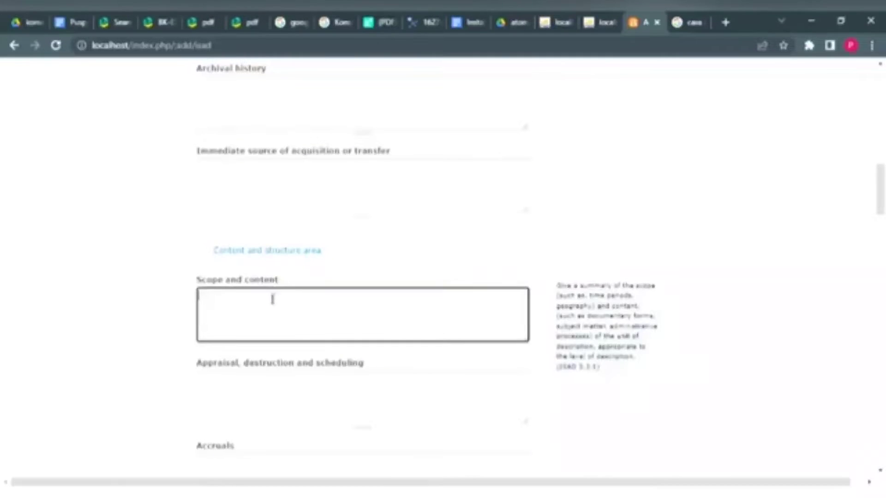
pyautogui.hotkey('ctrl', 'v')
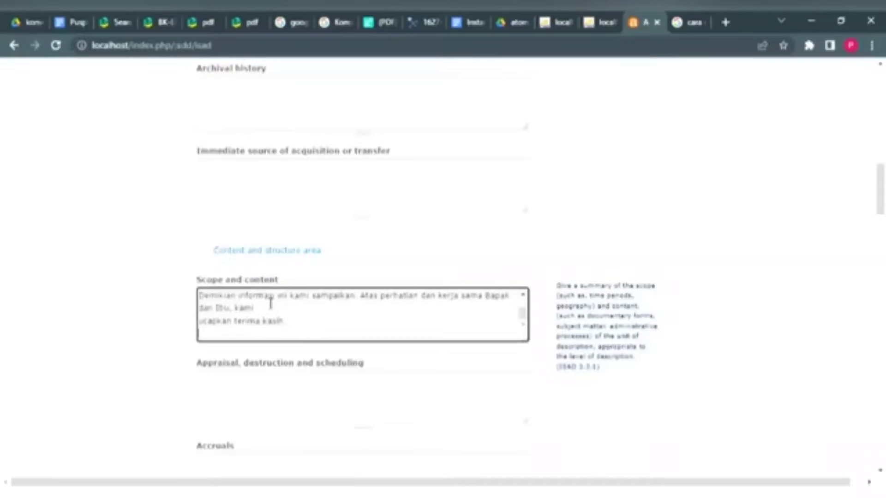
pyautogui.scroll(-8, 271, 303)
pyautogui.scroll(-10, 271, 303)
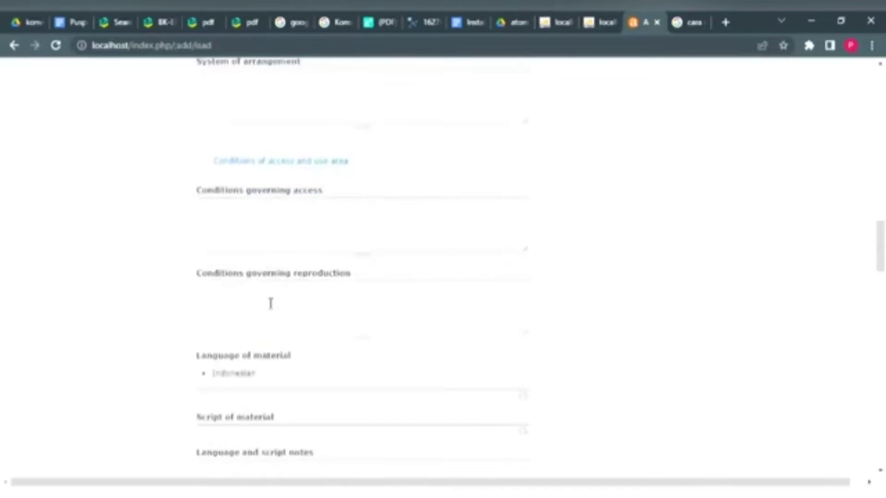
pyautogui.scroll(-10, 271, 304)
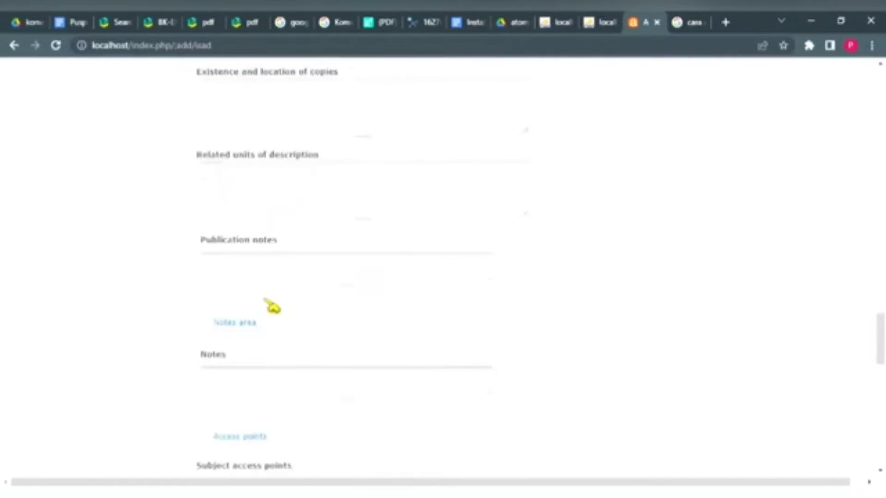
pyautogui.scroll(-12, 275, 374)
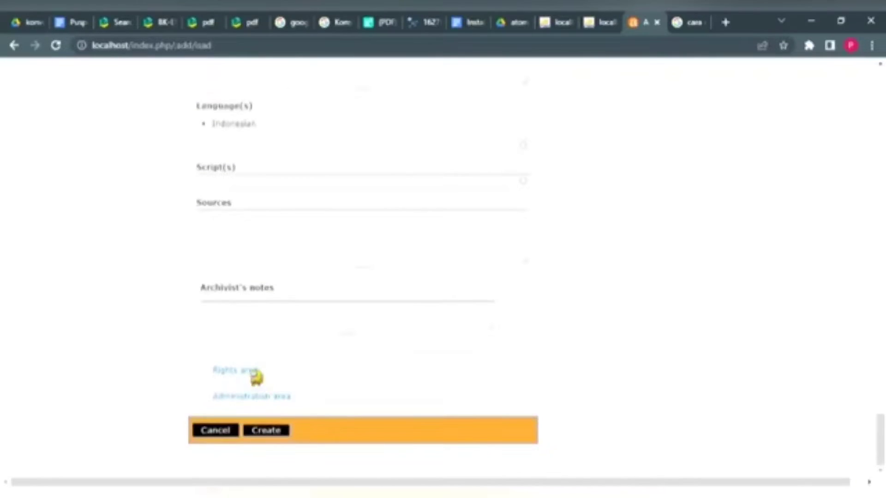
# Step: Expand the Rights area and the Administration area
pyautogui.click(254, 372)
pyautogui.scroll(-2, 255, 376)
pyautogui.click(262, 400)
pyautogui.scroll(-2, 263, 401)
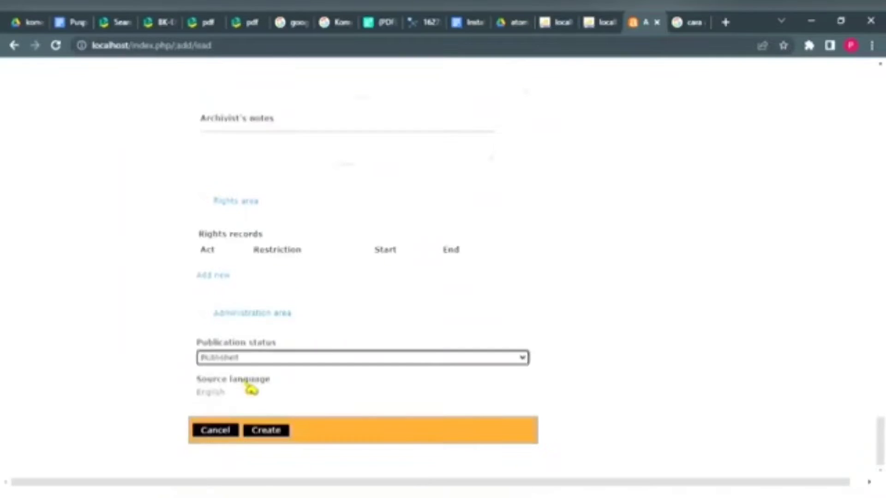
pyautogui.scroll(15, 250, 388)
pyautogui.scroll(-3, 250, 387)
pyautogui.scroll(1, 250, 388)
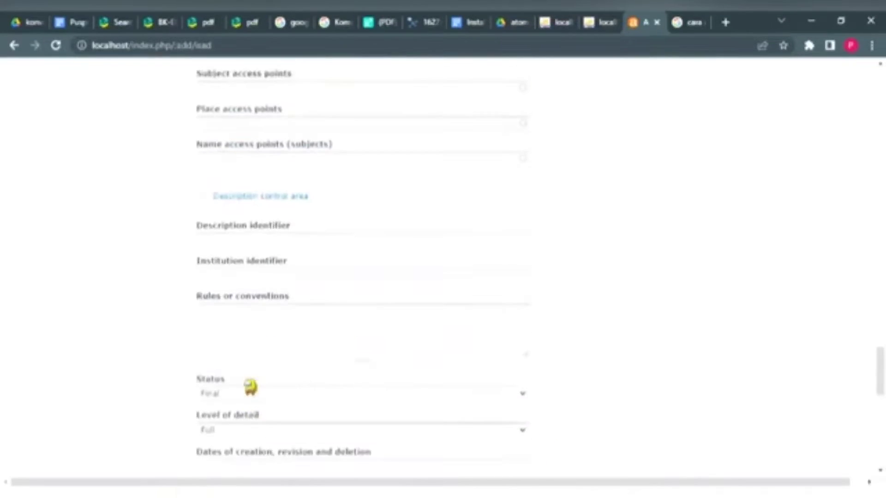
pyautogui.scroll(-2, 249, 387)
# Step: Enter 24 Januari 2022 as dates of creation, revision and deletion, then Create
pyautogui.click(250, 405)
pyautogui.hotkey('alt', 'Tab')
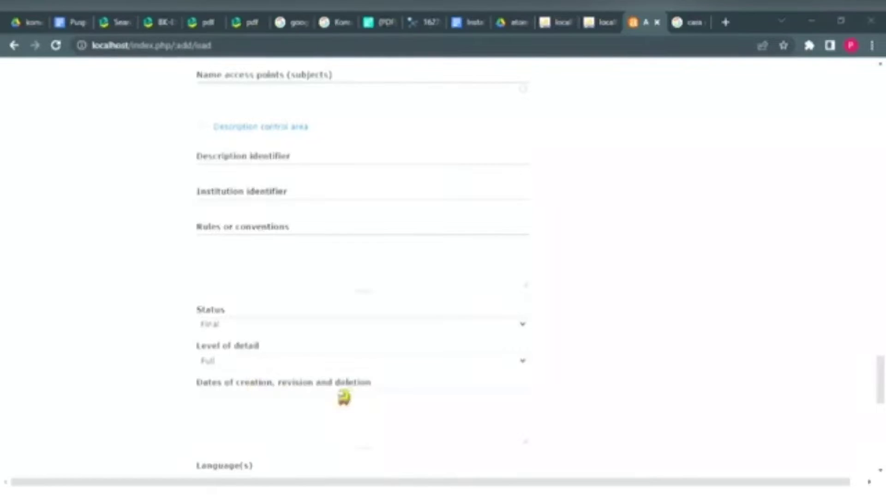
pyautogui.click(344, 397)
pyautogui.write('24 ')
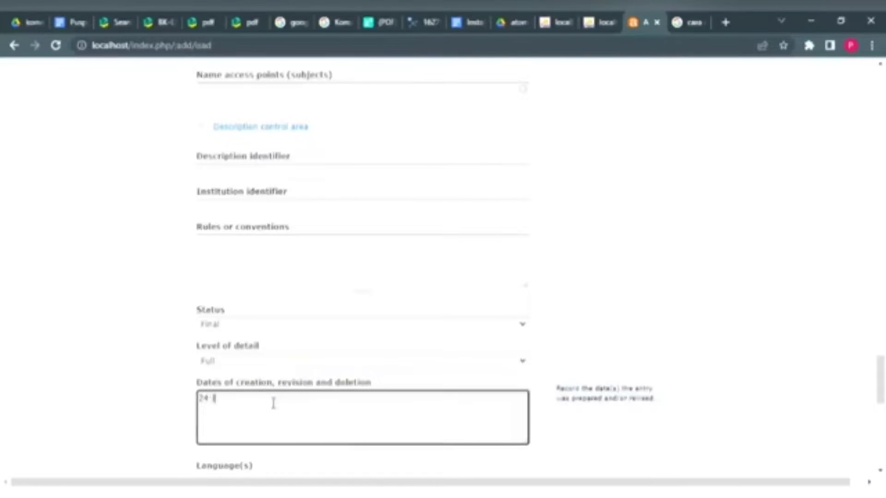
pyautogui.write('Januari 2022')
pyautogui.scroll(-12, 273, 403)
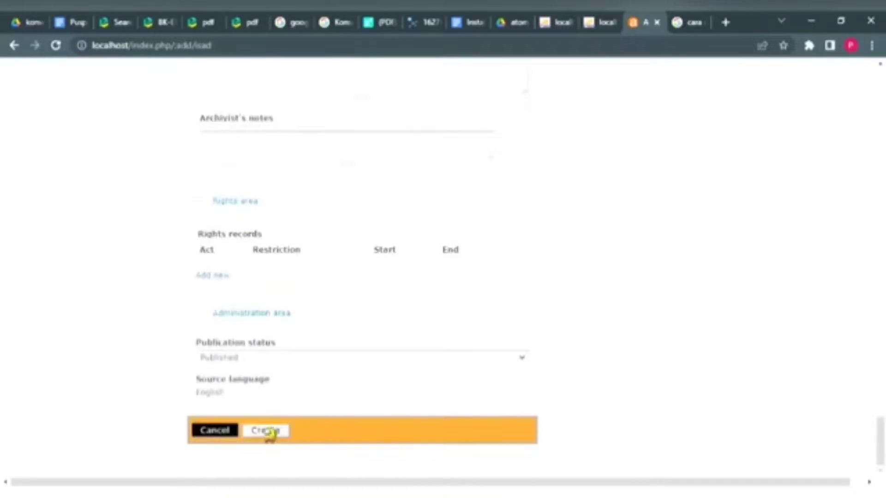
pyautogui.click(270, 432)
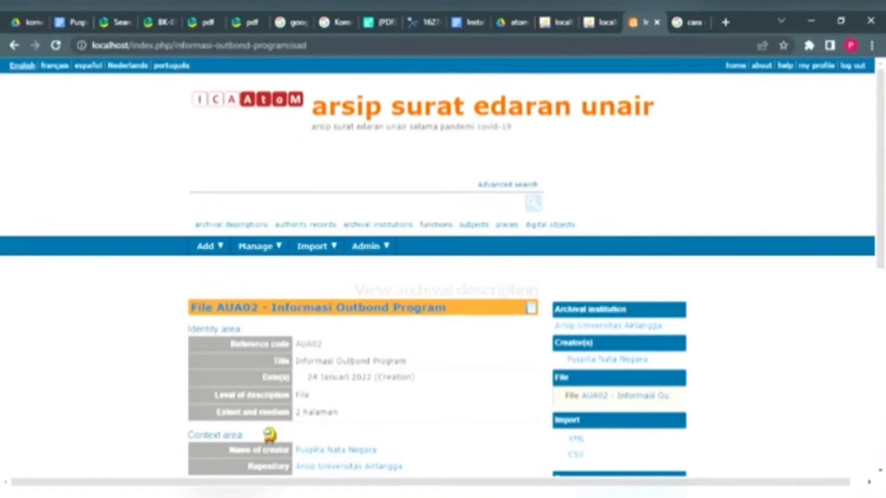
# Step: Scroll through the File AUA02 - Informasi Outbond Program view page to check its fields
pyautogui.scroll(-3, 270, 435)
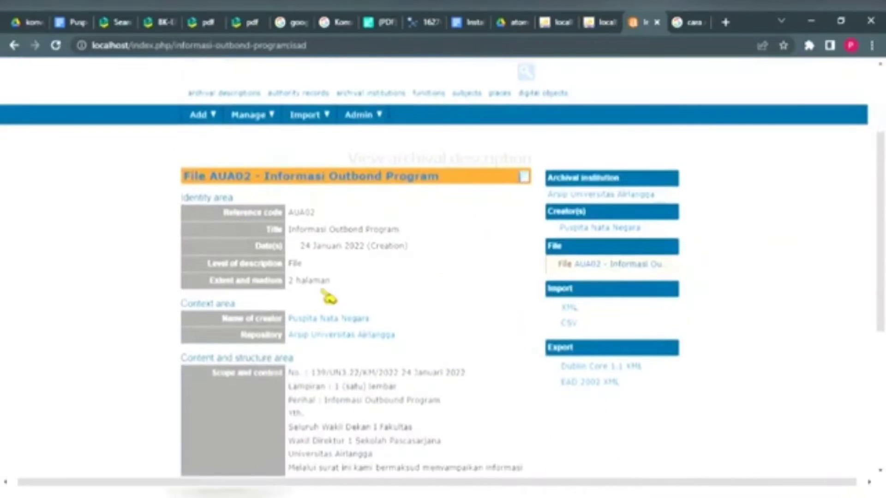
pyautogui.hscroll(1, 332, 296)
pyautogui.scroll(-1, 369, 310)
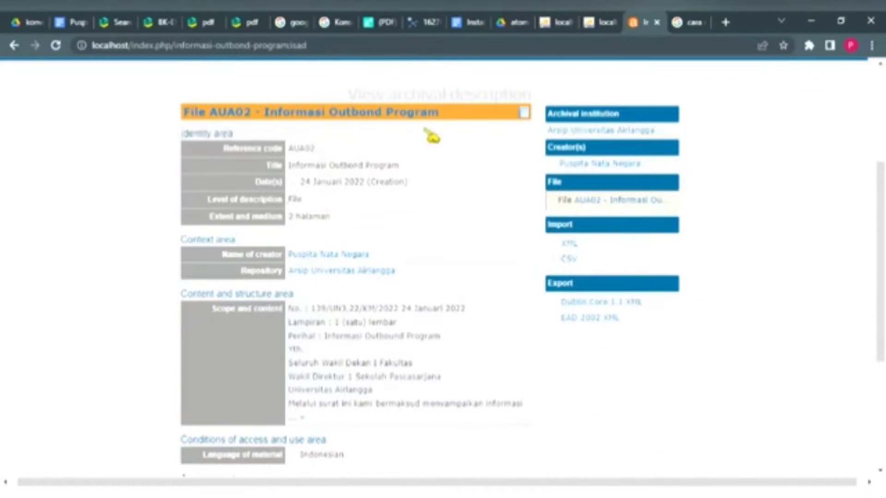
pyautogui.scroll(-1, 387, 275)
pyautogui.scroll(-2, 389, 276)
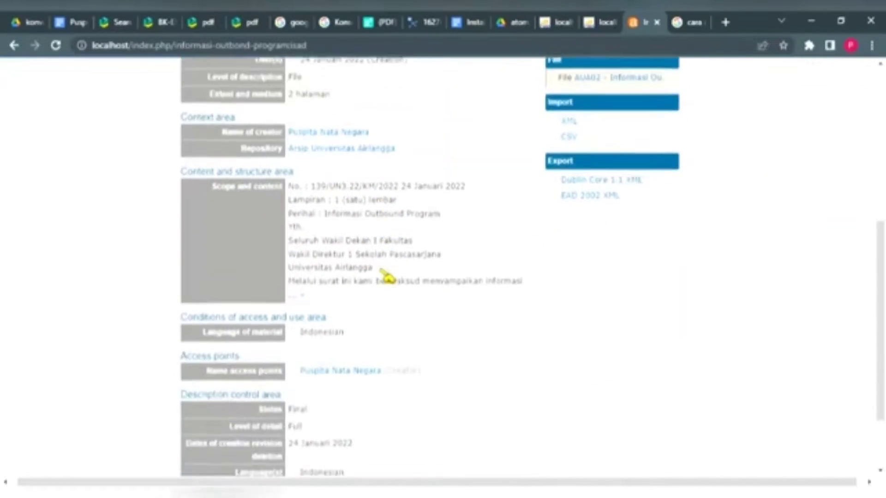
pyautogui.scroll(5, 386, 344)
pyautogui.scroll(2, 385, 347)
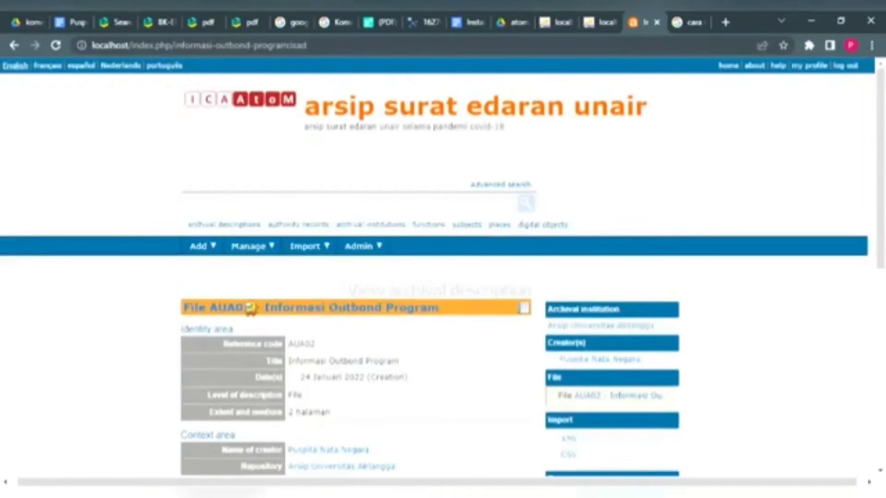
# Step: Open a blank new record form from the Add menu
pyautogui.click(199, 247)
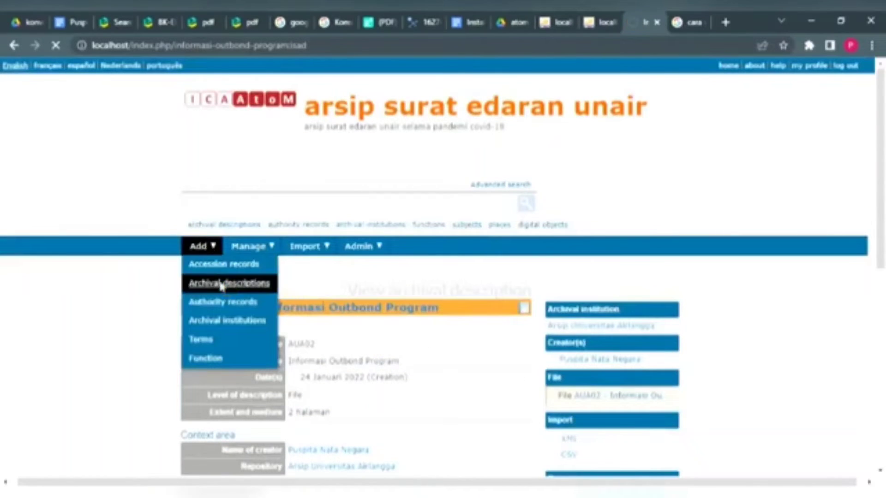
pyautogui.click(223, 282)
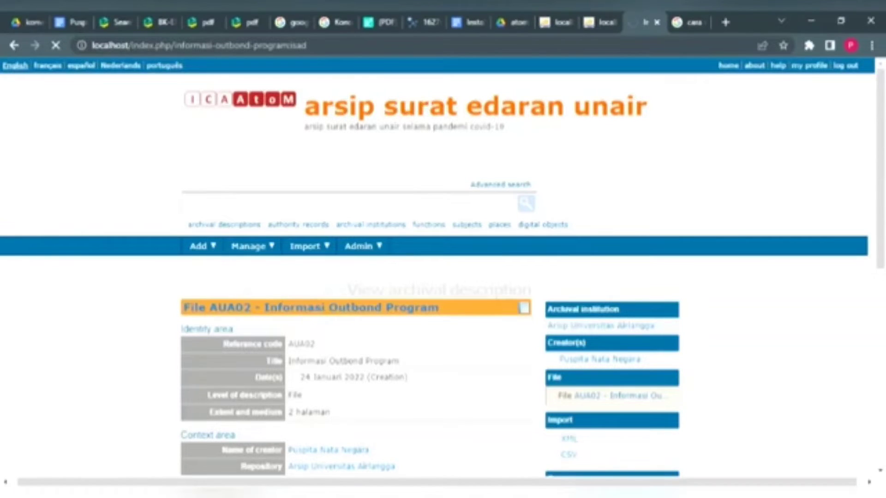
pyautogui.scroll(-6, 332, 372)
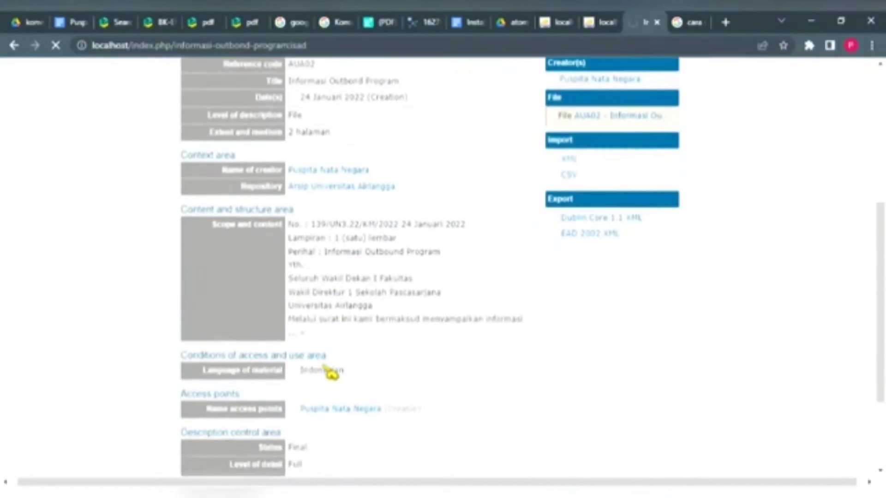
pyautogui.scroll(-3, 332, 372)
pyautogui.scroll(10, 326, 372)
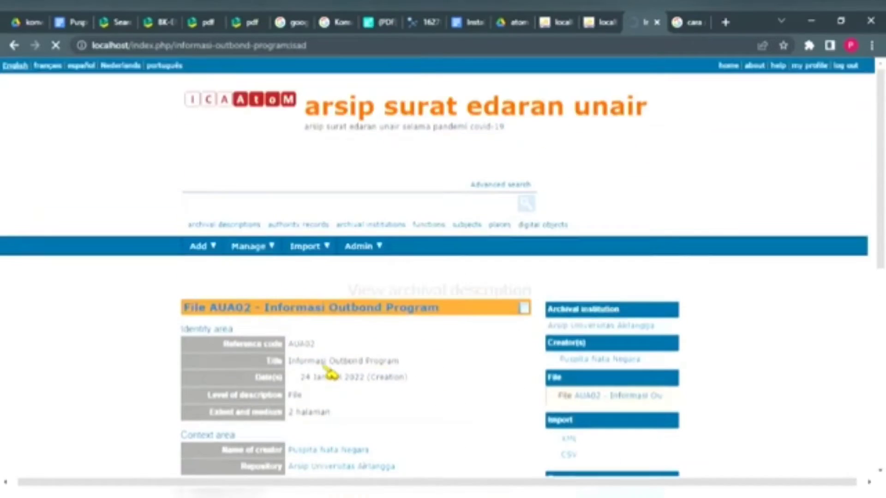
# Step: Search the archive for 'jadwal', returning one matching record
pyautogui.click(267, 207)
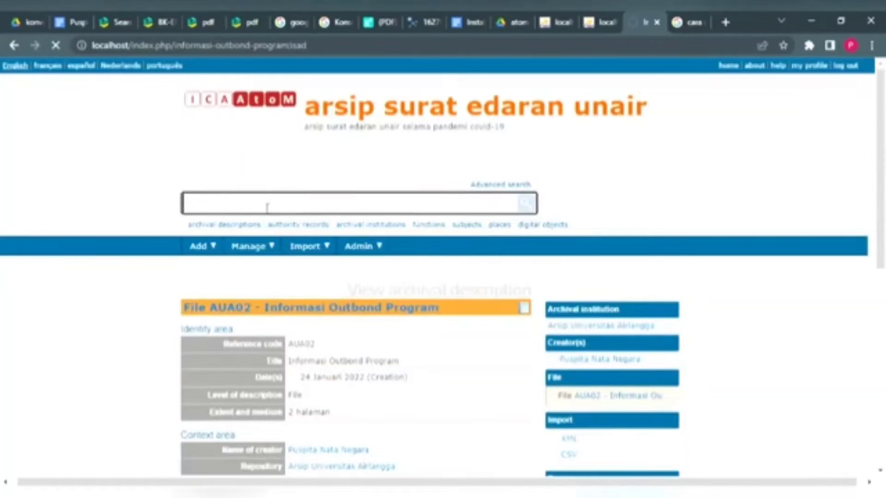
pyautogui.write('jadwal')
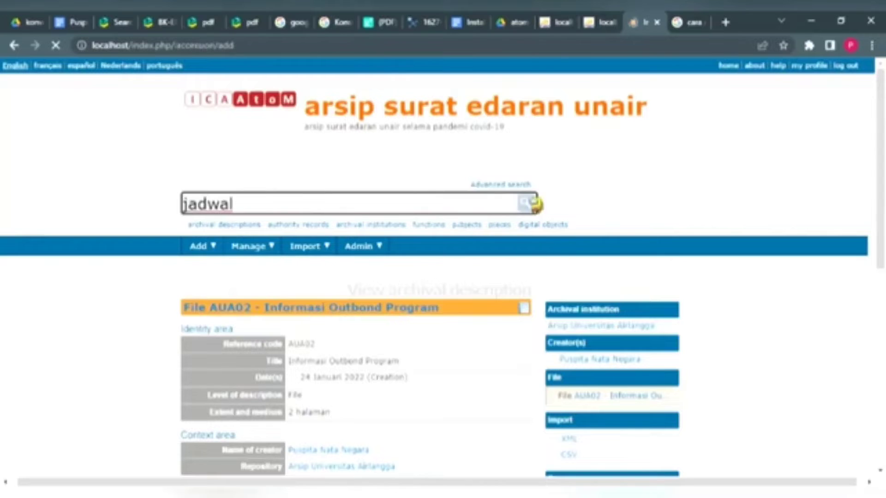
pyautogui.scroll(-5, 453, 308)
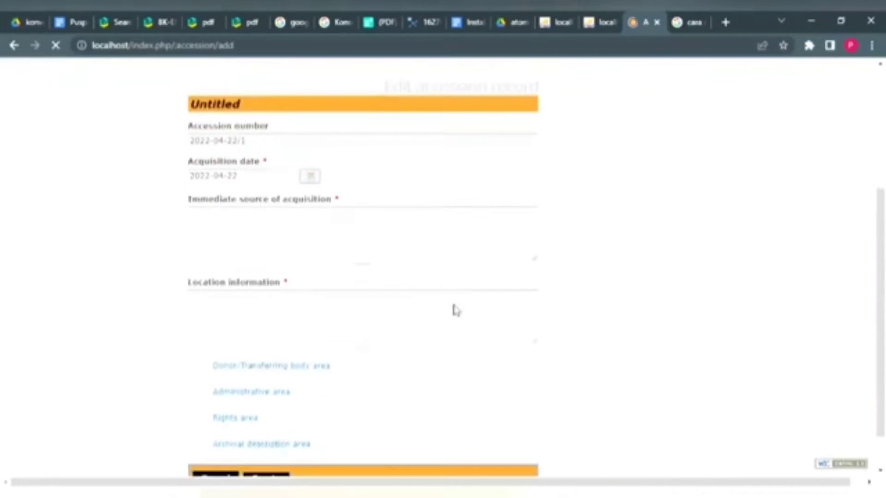
pyautogui.scroll(3, 453, 309)
pyautogui.scroll(-4, 453, 308)
pyautogui.scroll(5, 453, 308)
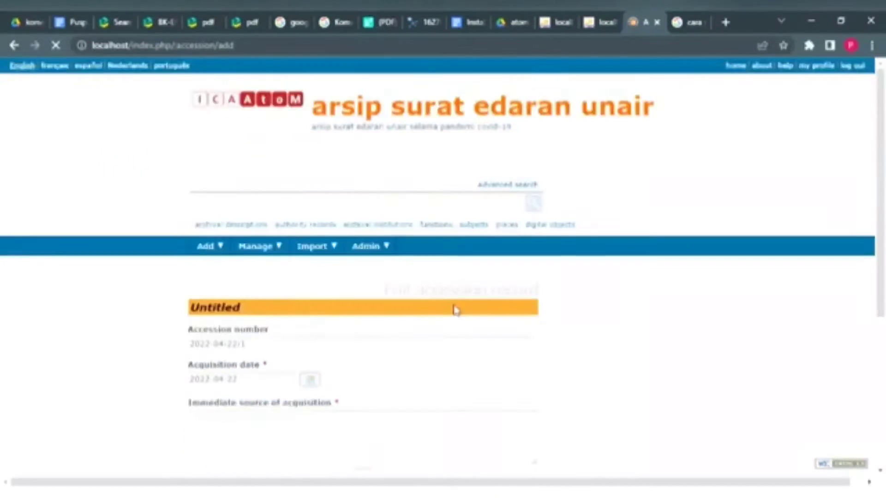
pyautogui.click(415, 205)
pyautogui.write('jadwal')
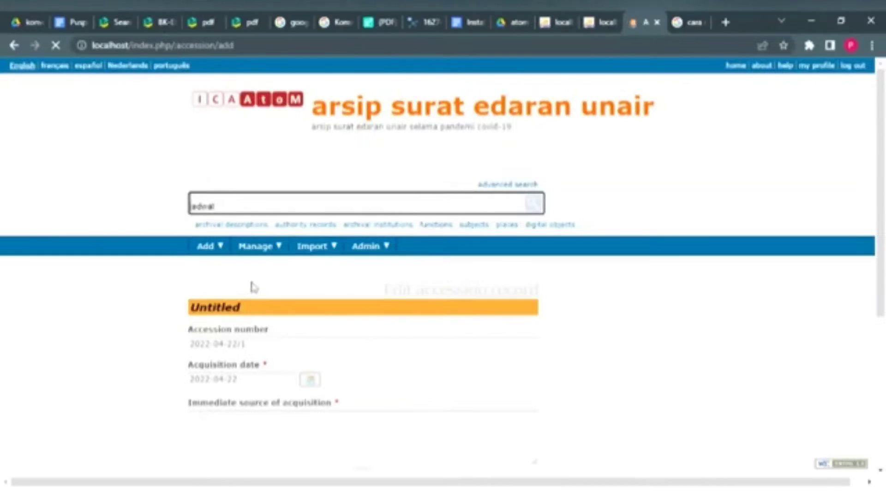
pyautogui.click(529, 206)
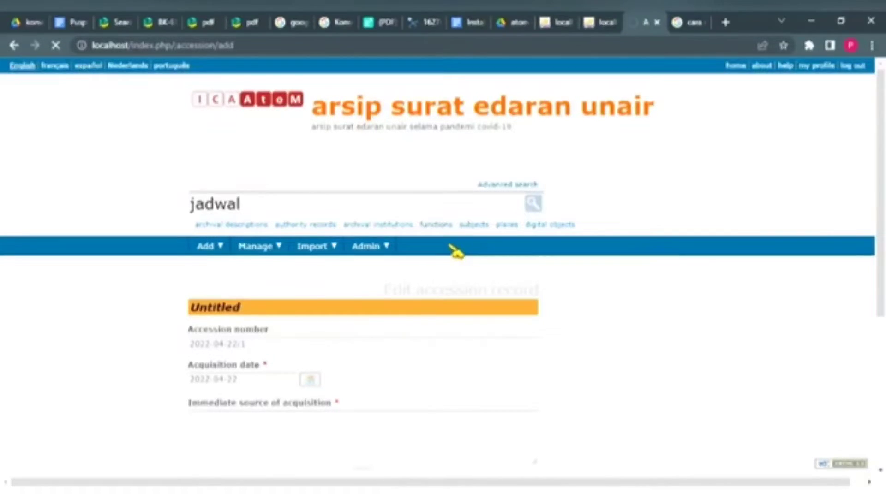
pyautogui.scroll(-2, 455, 251)
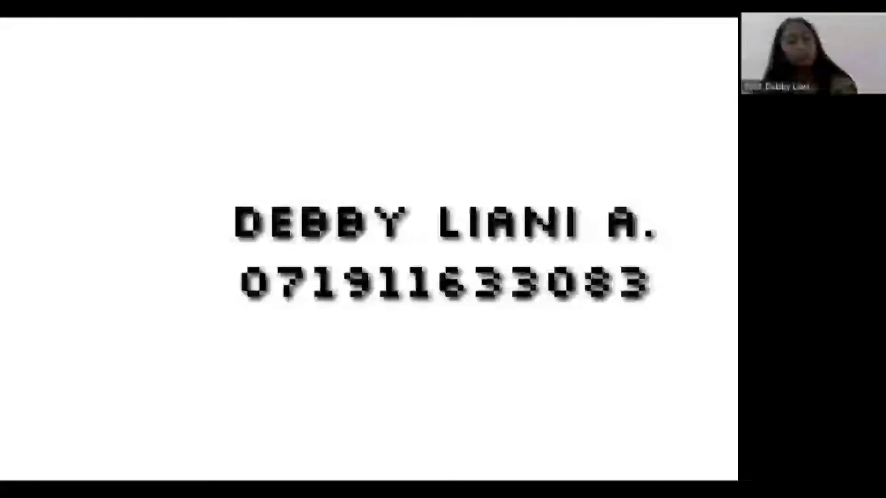
# Step: Advance to the ARSIP VIDEO slide, then switch to the ICA-AtoM homepage in the browser
pyautogui.press('Right')
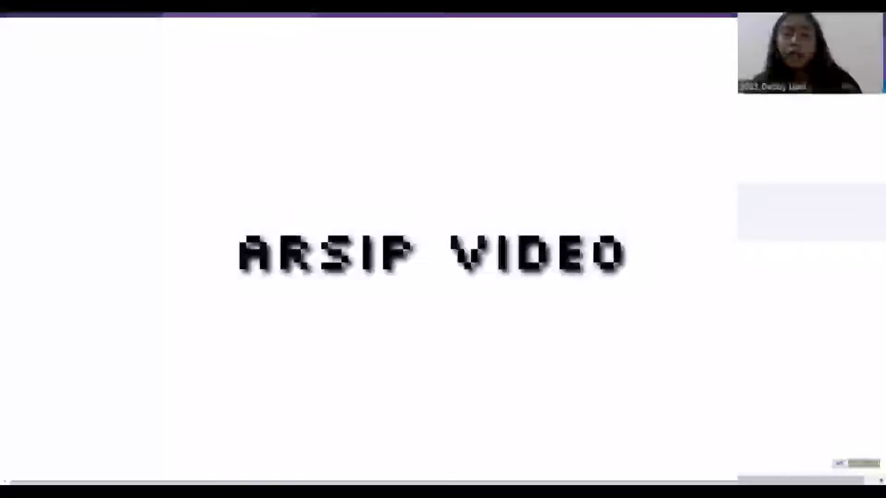
pyautogui.hotkey('alt', 'Tab')
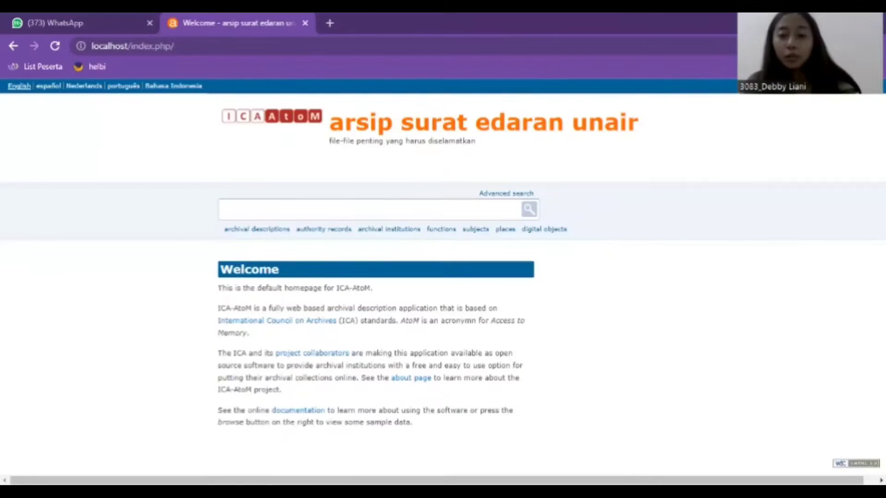
# Step: Sign in to the ICA-AtoM archive site with the saved credentials
pyautogui.click(867, 86)
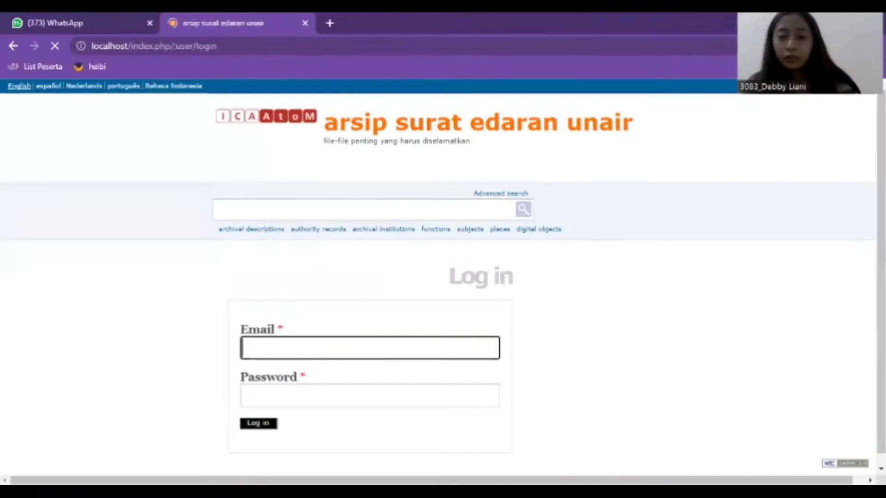
pyautogui.scroll(-1, 277, 404)
pyautogui.click(270, 415)
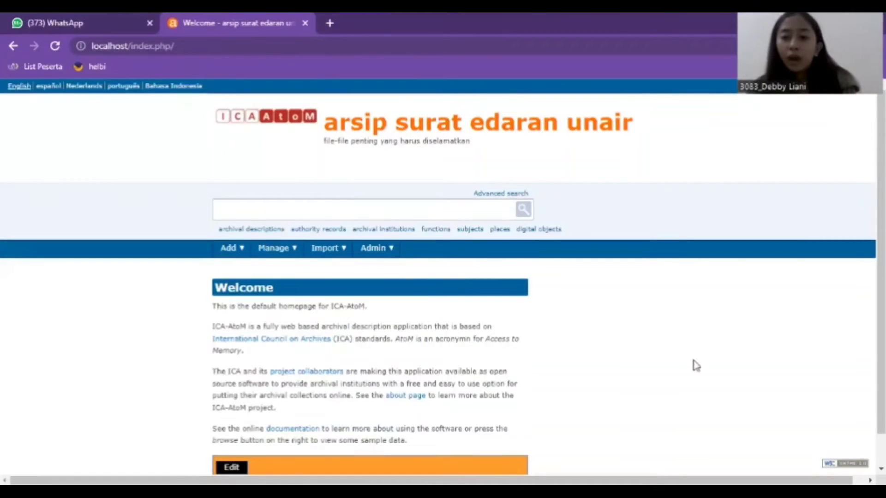
# Step: Start a new blank ISAD archival description form from the Add menu
pyautogui.scroll(-1, 695, 365)
pyautogui.scroll(1, 695, 365)
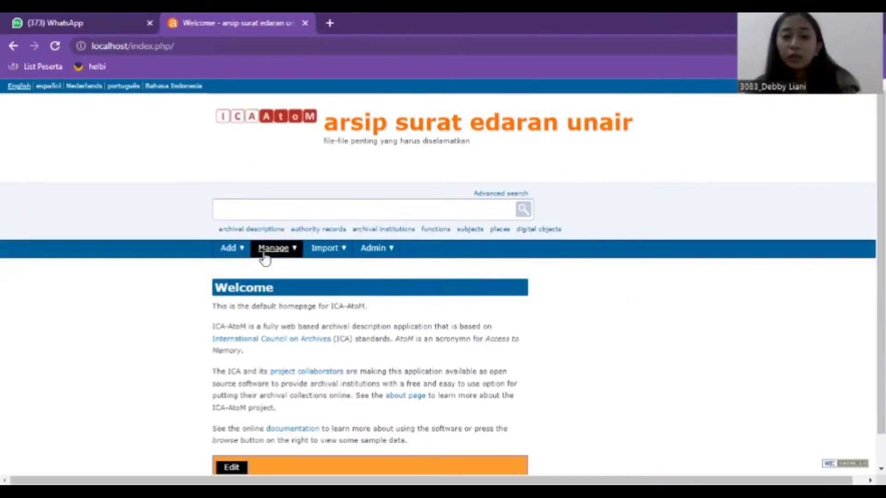
pyautogui.click(247, 290)
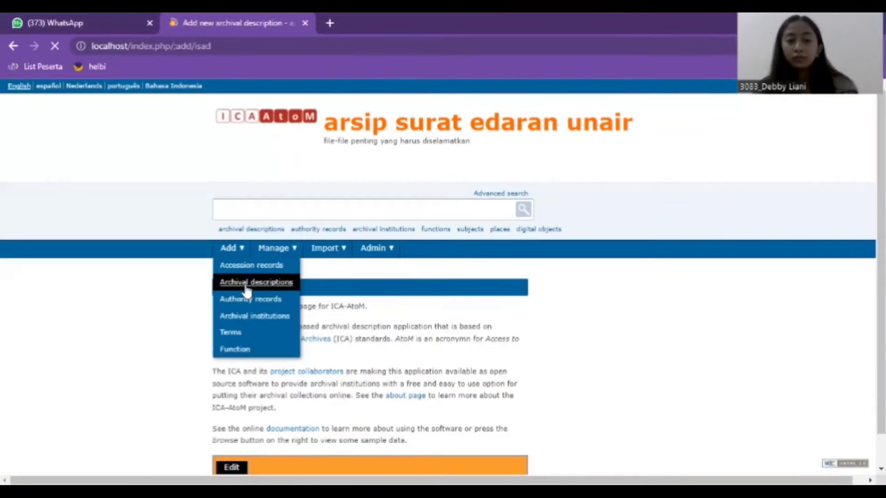
pyautogui.scroll(-3, 551, 162)
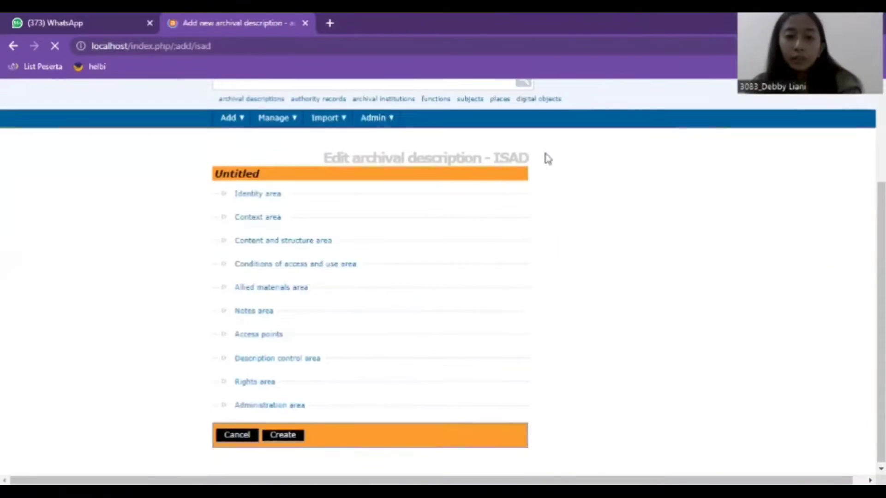
# Step: Expand the Identity area and enter the identifier VIDEO
pyautogui.click(271, 196)
pyautogui.scroll(-2, 286, 180)
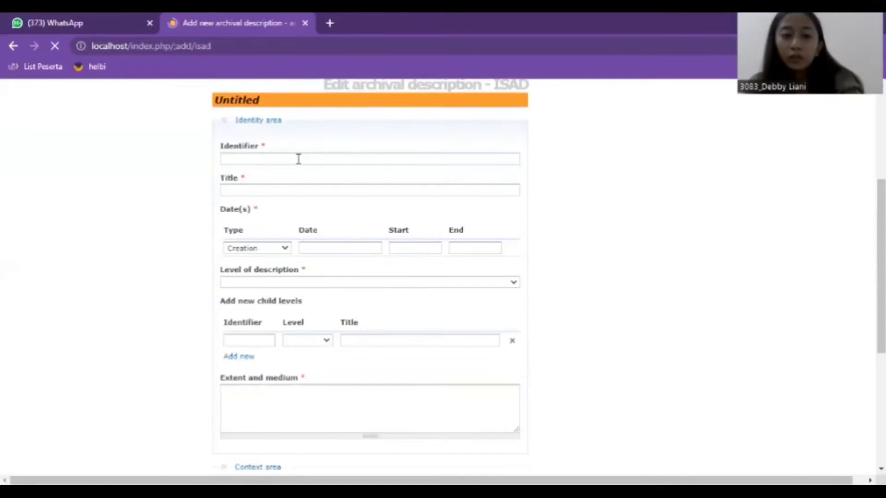
pyautogui.click(299, 162)
pyautogui.click(203, 189)
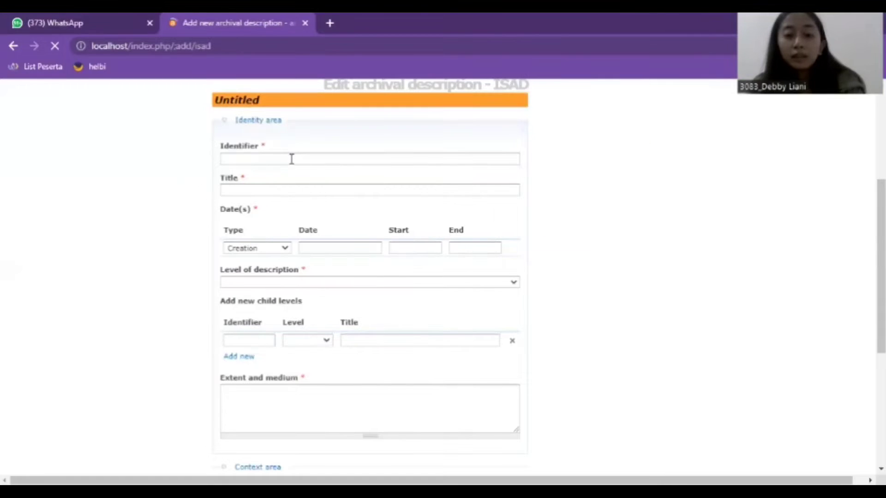
pyautogui.click(293, 159)
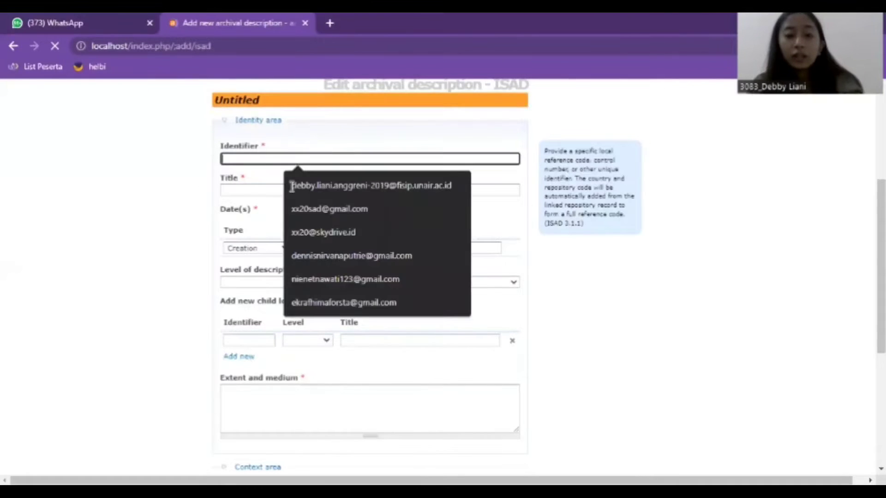
pyautogui.write('VIDEO')
pyautogui.click(302, 190)
# Step: Enter the title 'UPACARA PERINGATAN PENDIDIKAN NASIONAL'
pyautogui.write('U')
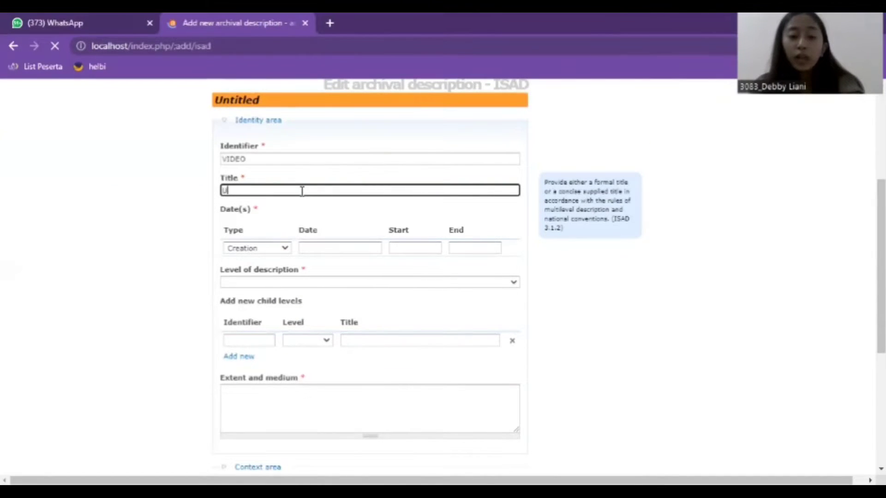
pyautogui.press('BackSpace')
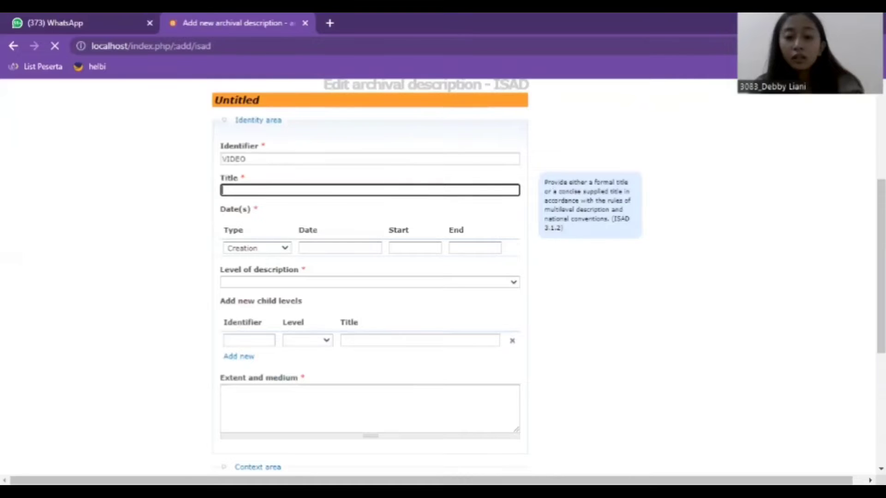
pyautogui.hotkey('alt', 'Tab')
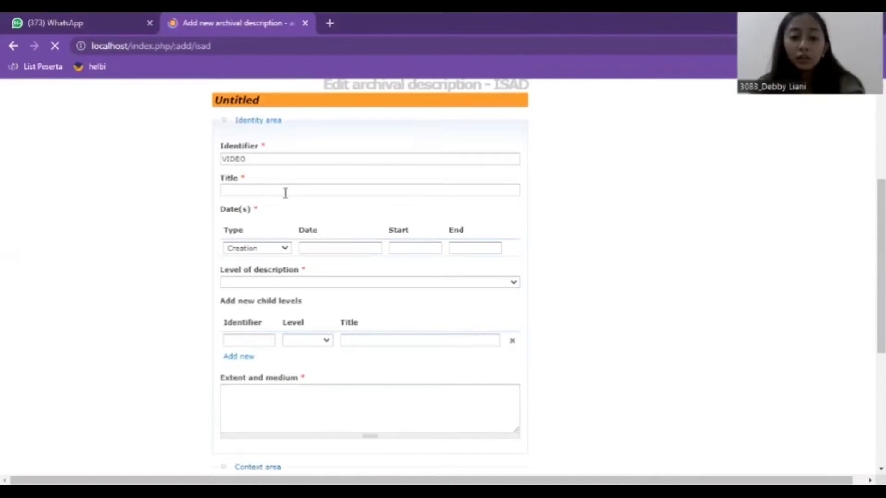
pyautogui.click(286, 193)
pyautogui.write('UPACARA PEN')
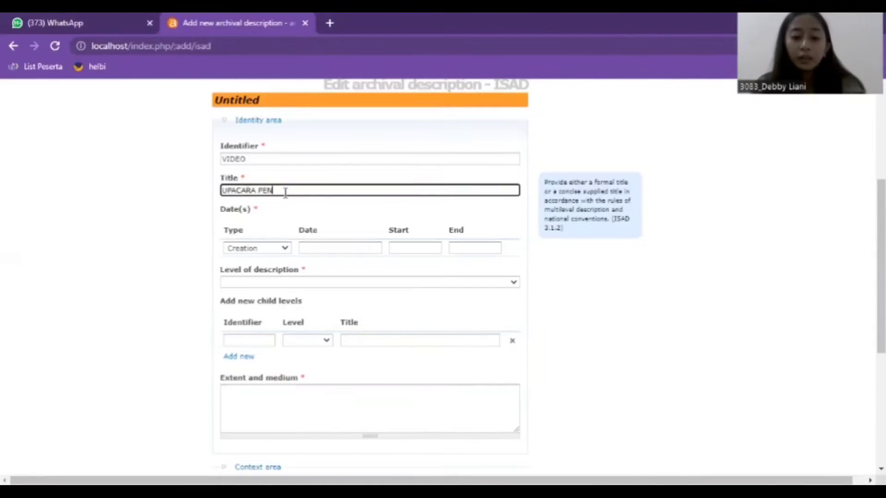
pyautogui.write('DIDIKAN ')
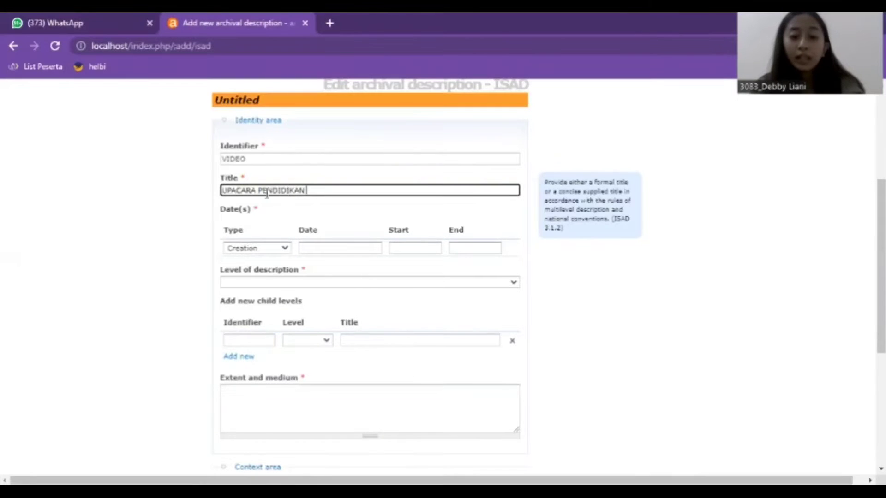
pyautogui.write('PERINGATAN')
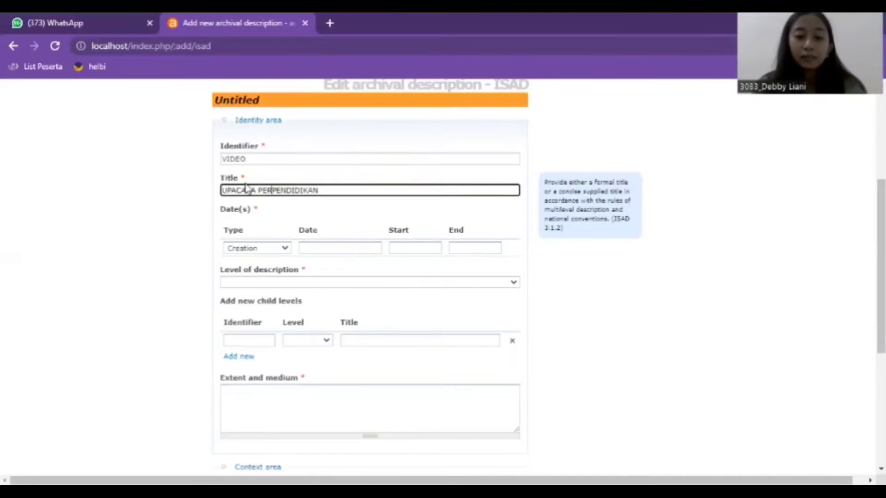
pyautogui.click(364, 193)
pyautogui.write('NASIONAL')
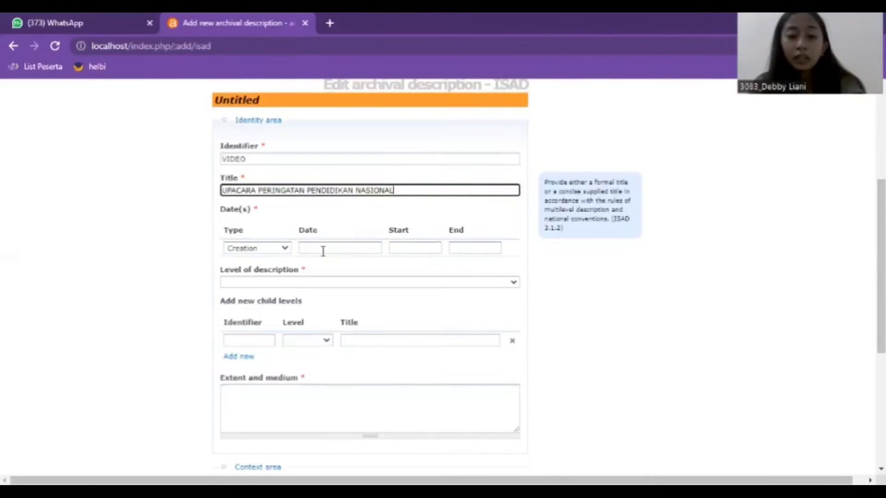
# Step: Set the date to 20 JULI 2022 with start and end year 2022
pyautogui.click(365, 249)
pyautogui.press('Down')
pyautogui.press('Return')
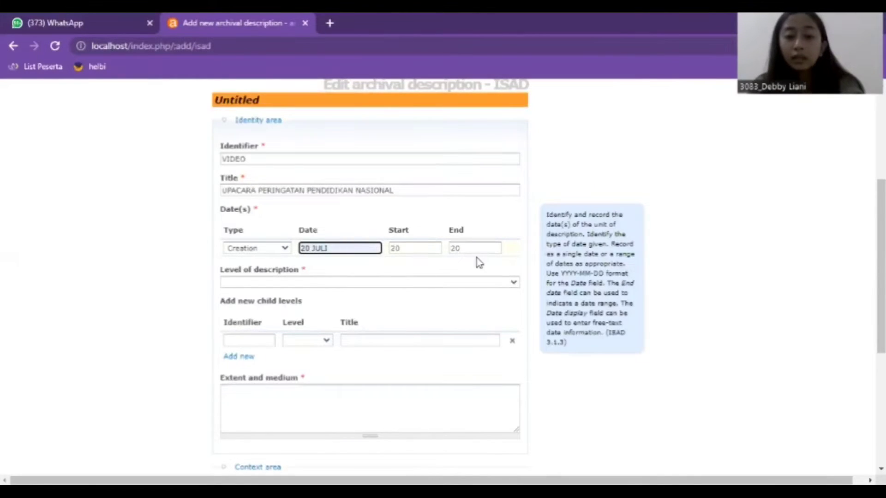
pyautogui.click(475, 249)
pyautogui.click(477, 259)
# Step: Set the level of description to File and paste the extent 358,649 KB
pyautogui.scroll(-1, 428, 242)
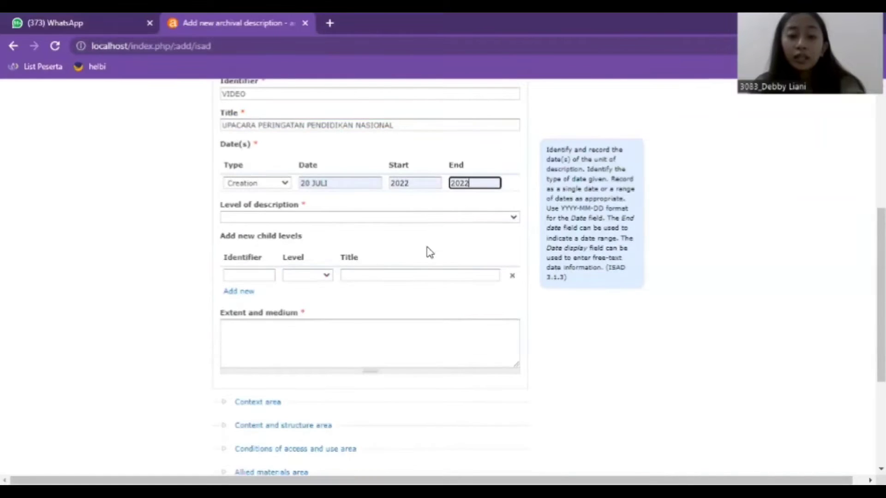
pyautogui.press('Tab')
pyautogui.press('f')
pyautogui.scroll(-3, 420, 255)
pyautogui.click(419, 229)
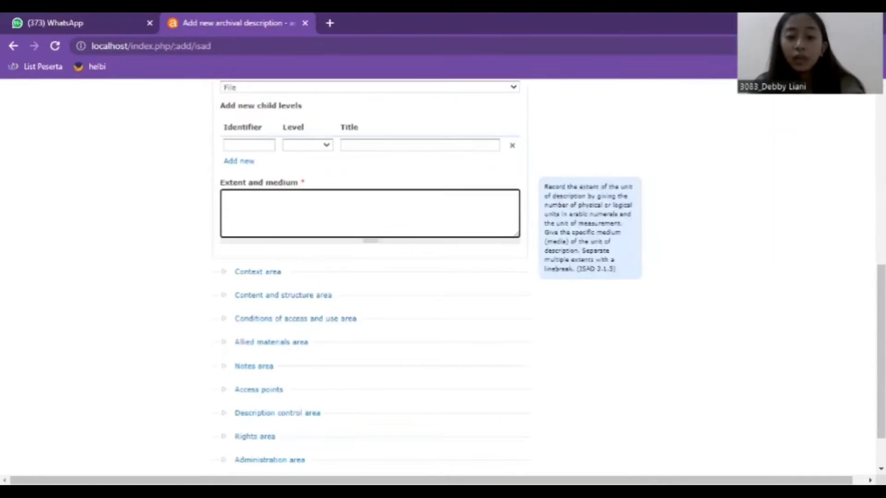
pyautogui.hotkey('alt', 'Tab')
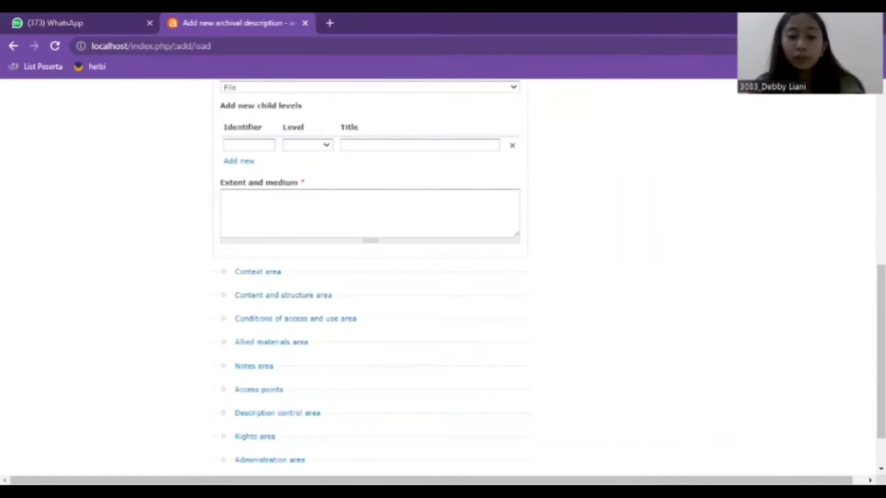
pyautogui.click(267, 216)
pyautogui.write('358,649 KB')
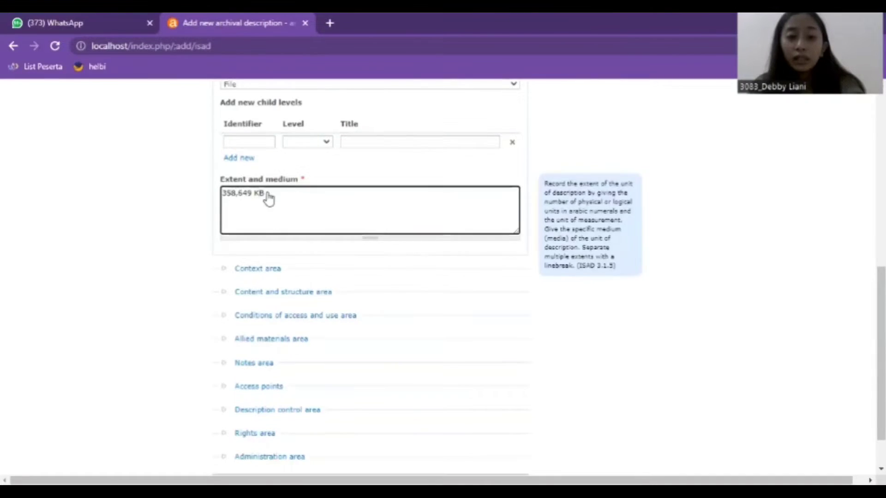
pyautogui.scroll(6, 270, 200)
pyautogui.click(273, 196)
pyautogui.click(276, 221)
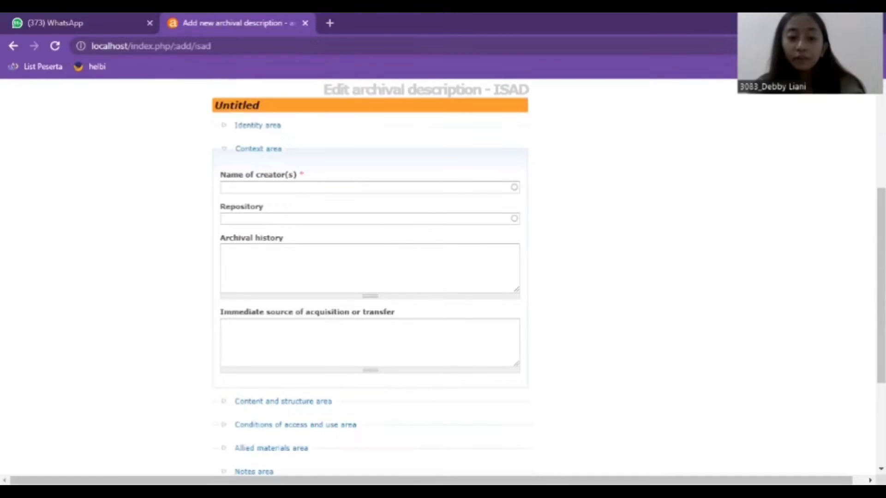
# Step: Name Publikasi Media Universitas Airlangga as creator, picking the existing creator record
pyautogui.click(323, 187)
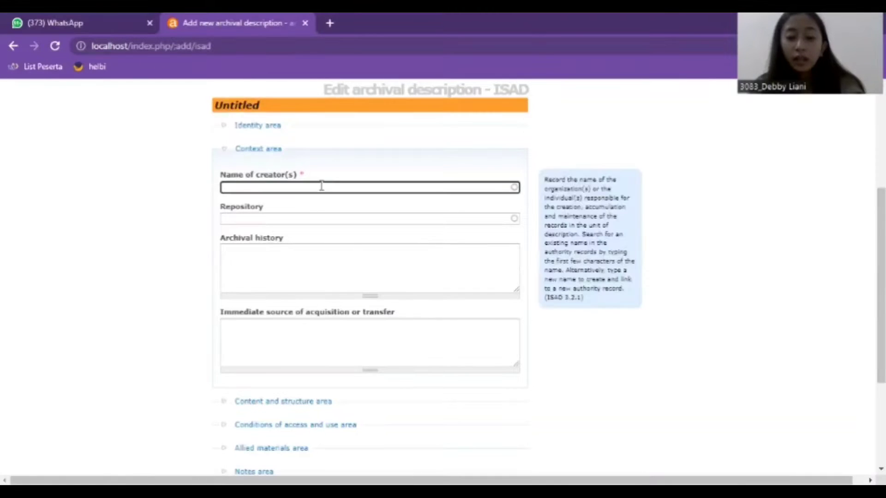
pyautogui.write('Publikasi Media Universitas Airlangga')
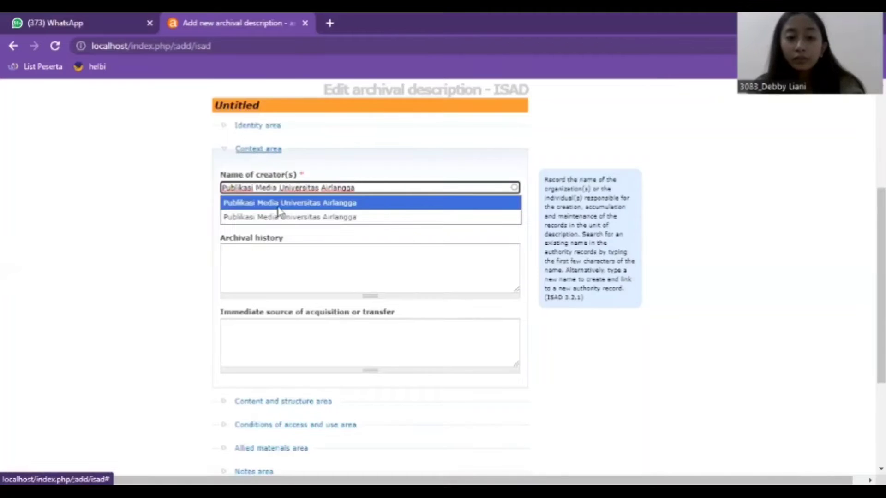
pyautogui.click(279, 208)
pyautogui.click(268, 150)
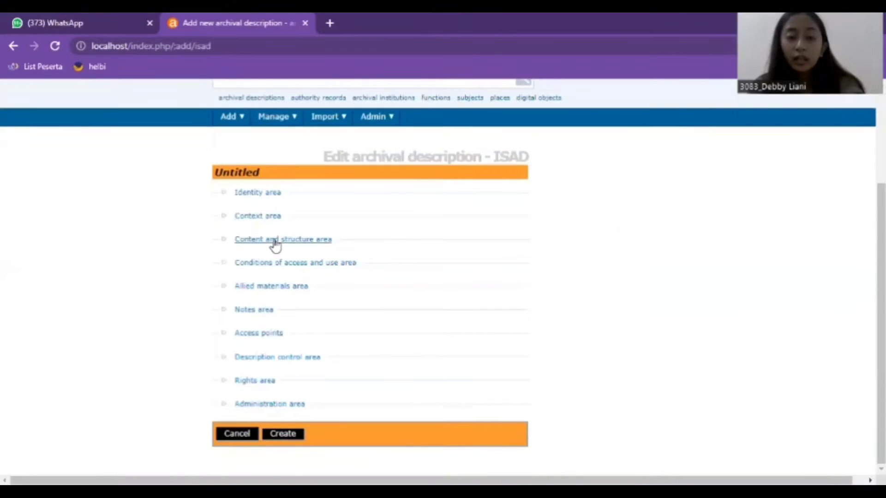
# Step: Paste the scope and content paragraph into the Content and structure area
pyautogui.click(274, 240)
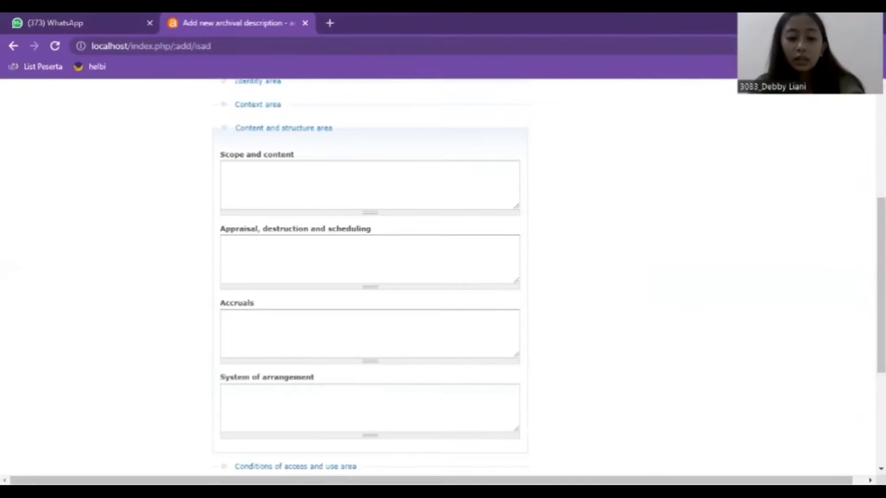
pyautogui.click(342, 178)
pyautogui.hotkey('ctrl', 'v')
pyautogui.scroll(2, 358, 200)
pyautogui.scroll(-3, 371, 312)
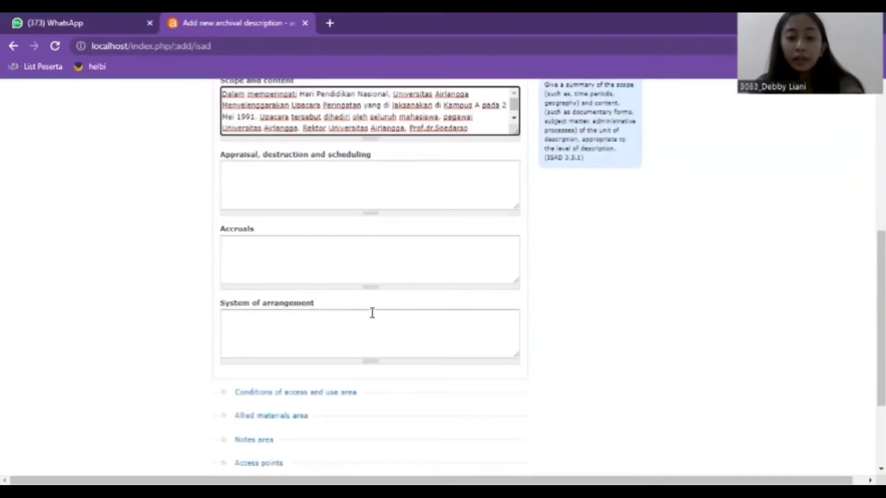
pyautogui.scroll(3, 368, 293)
pyautogui.click(255, 193)
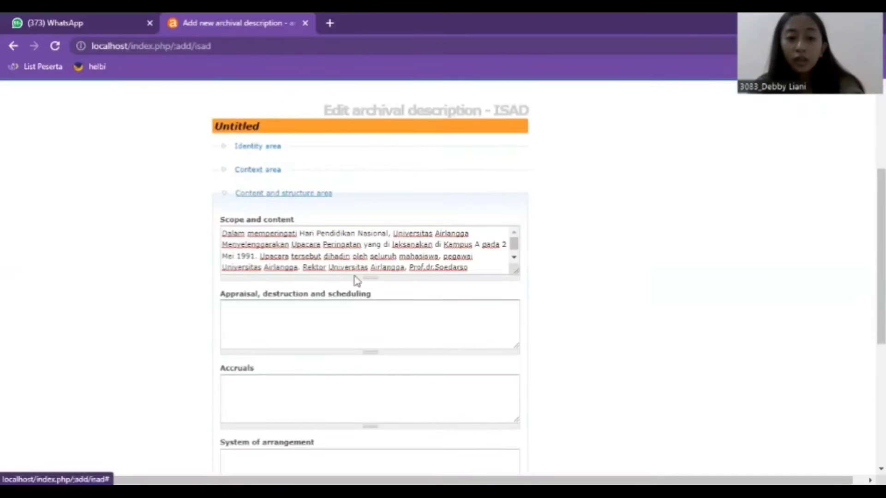
# Step: Add Indonesian as the description's language and create the record
pyautogui.click(286, 355)
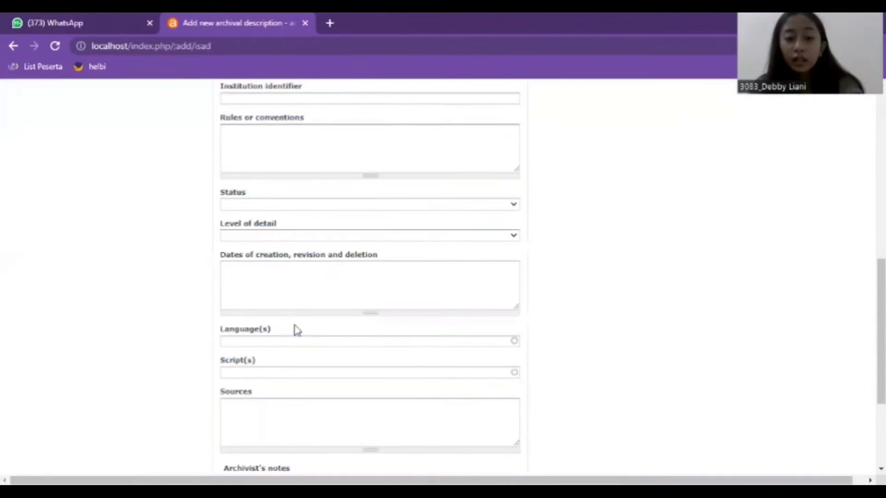
pyautogui.click(299, 334)
pyautogui.write('Indo')
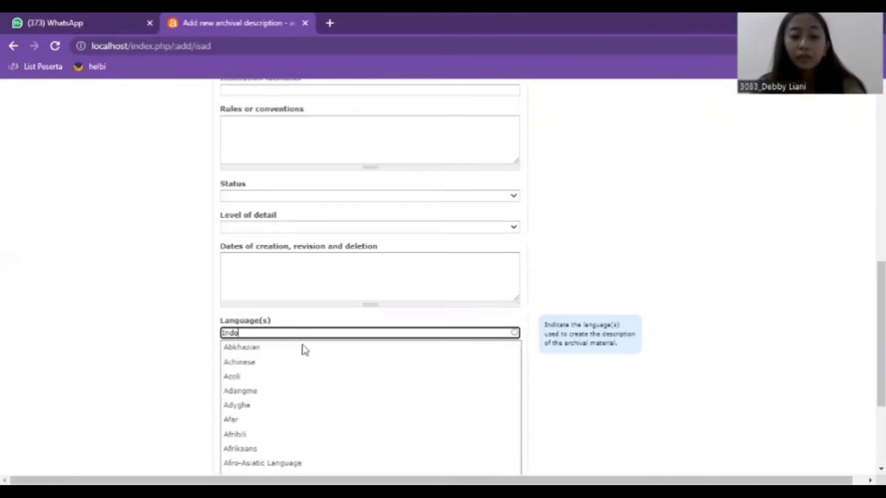
pyautogui.press('Down')
pyautogui.press('Return')
pyautogui.scroll(5, 261, 284)
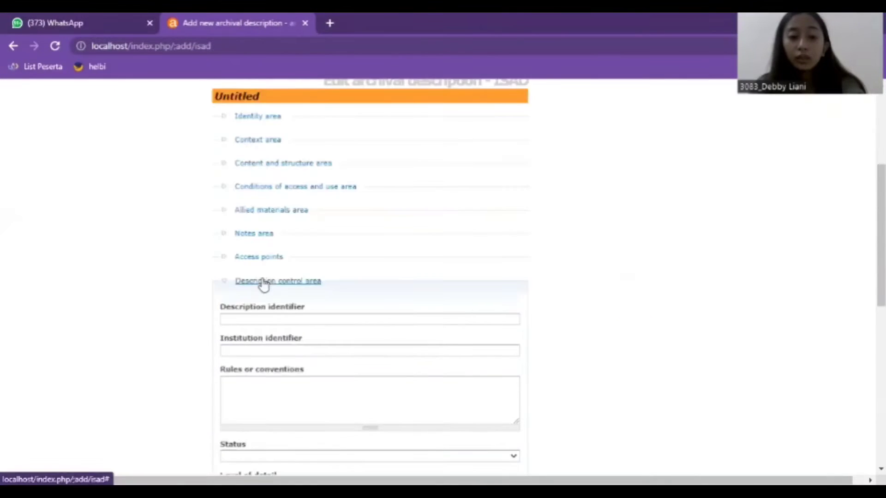
pyautogui.click(264, 283)
pyautogui.click(291, 435)
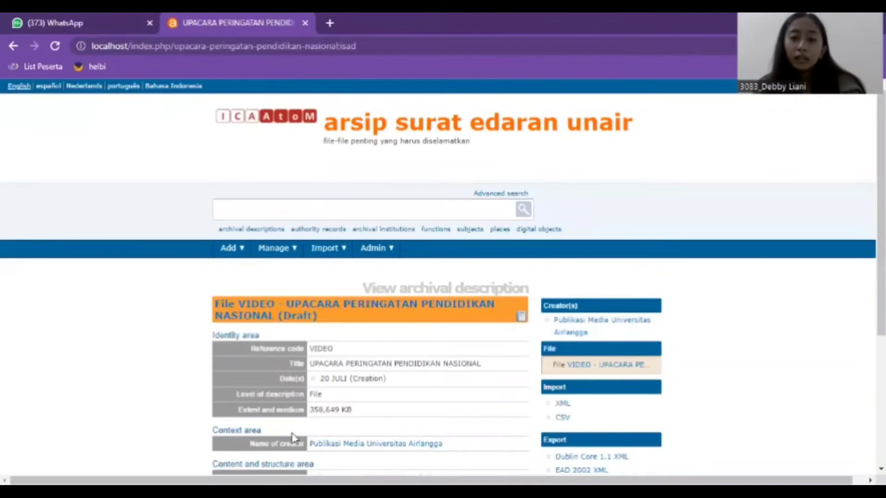
# Step: Open the Link digital object upload page for the VIDEO file
pyautogui.scroll(-4, 448, 282)
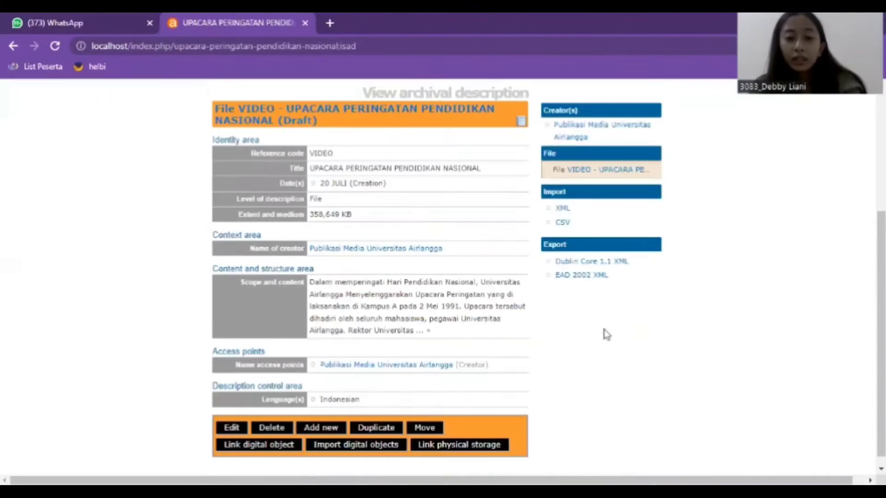
pyautogui.click(240, 449)
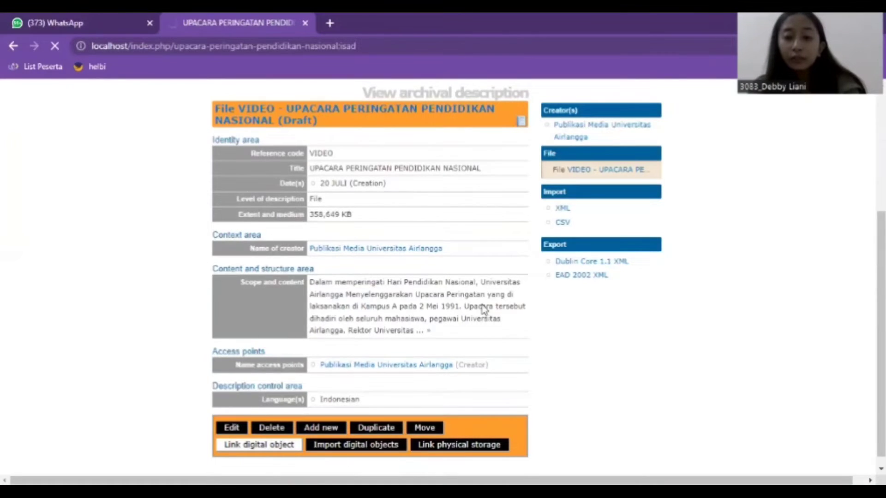
pyautogui.scroll(-1, 262, 318)
pyautogui.scroll(-1, 262, 317)
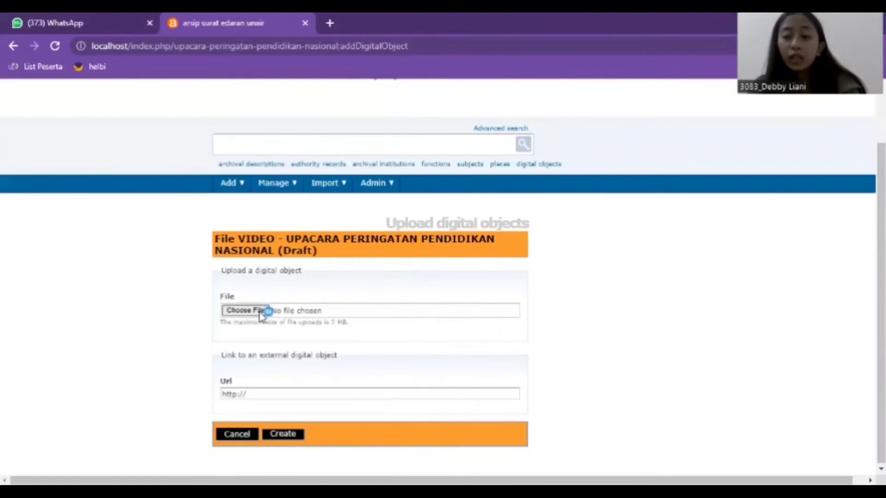
# Step: Upload AE video from Downloads as the description's digital object
pyautogui.click(264, 310)
pyautogui.click(58, 270)
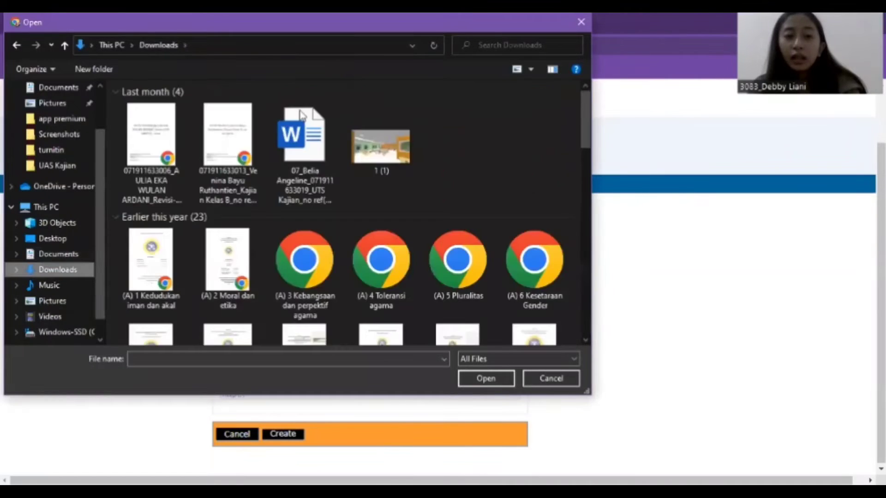
pyautogui.click(159, 162)
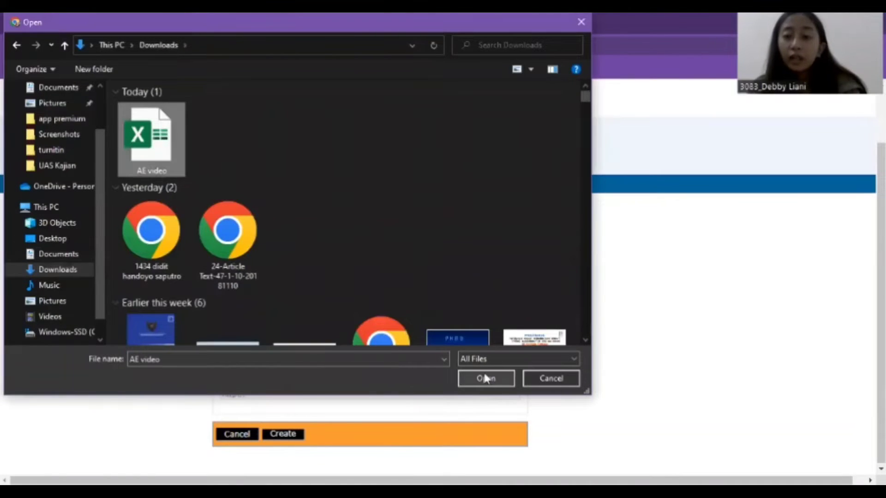
pyautogui.click(484, 375)
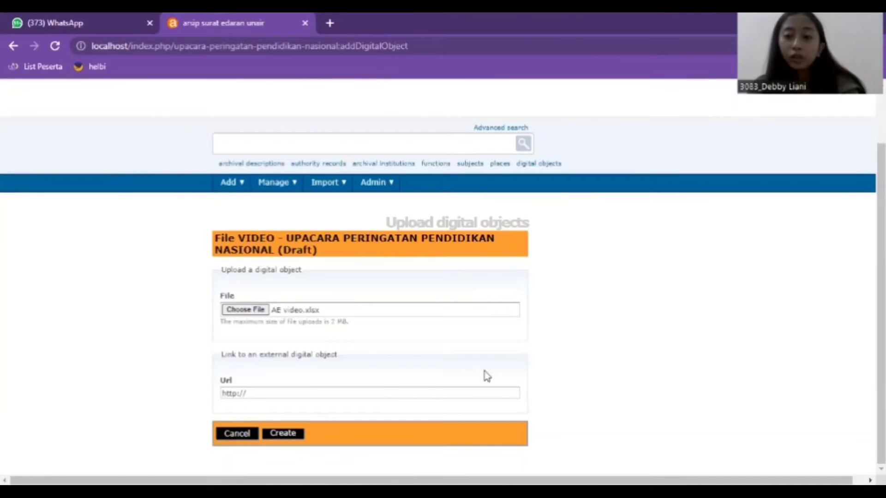
pyautogui.click(284, 434)
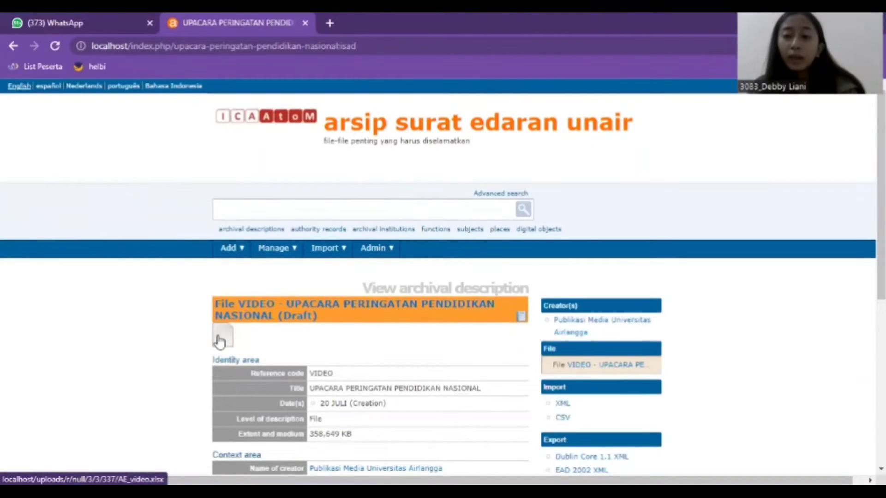
# Step: Reopen the UPACARA PERINGATAN PENDIDIKAN NASIONAL description from the archival descriptions list
pyautogui.scroll(-1, 461, 316)
pyautogui.click(251, 229)
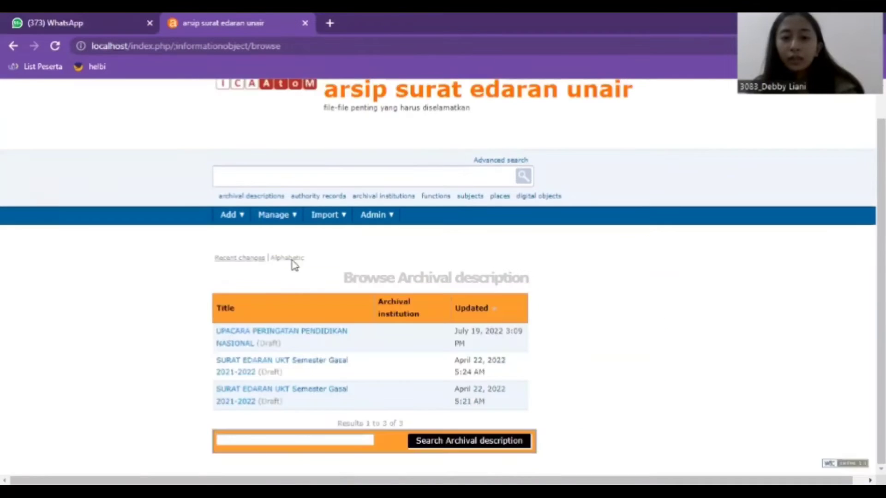
pyautogui.click(259, 340)
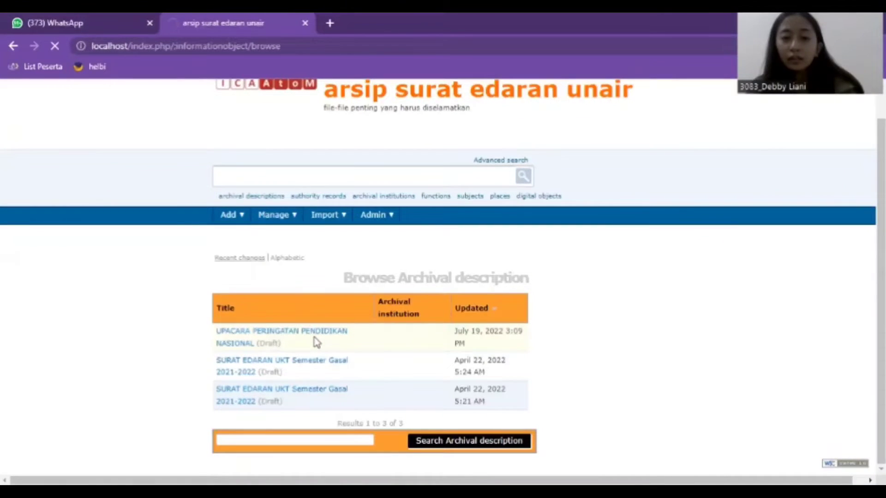
pyautogui.scroll(-8, 314, 342)
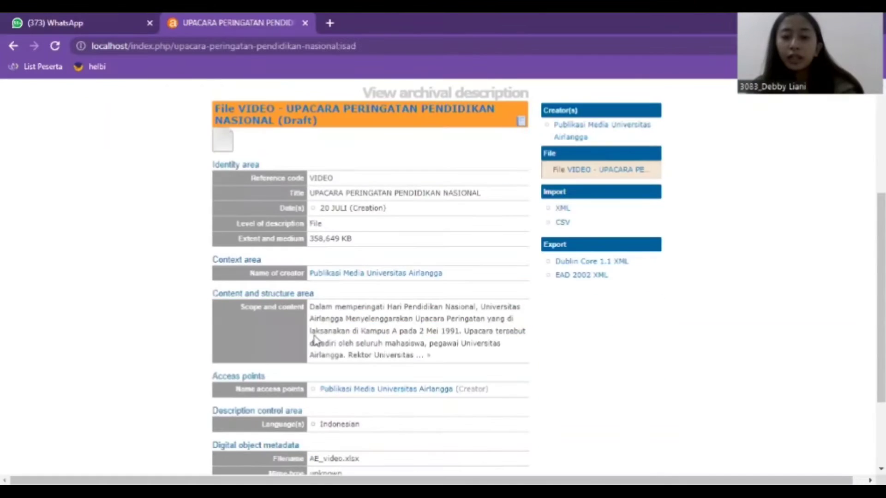
pyautogui.scroll(3, 549, 301)
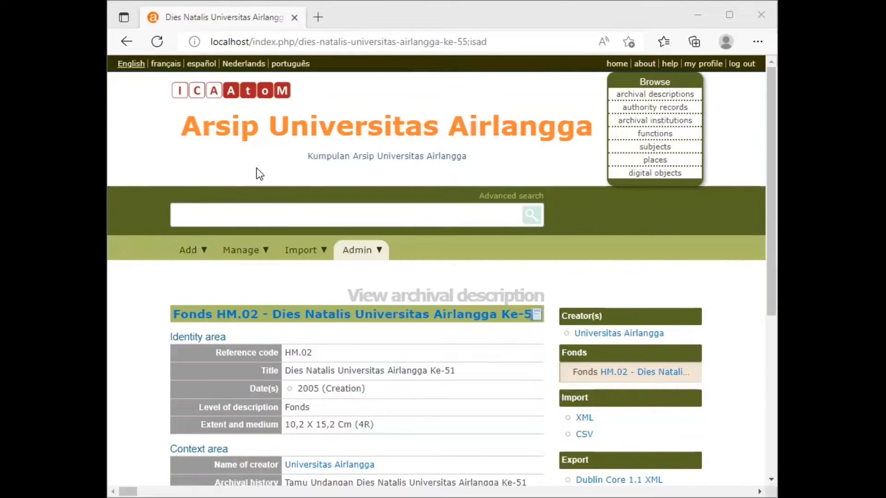
# Step: Choose Archival descriptions from the Add menu to load a blank ISAD form
pyautogui.click(203, 251)
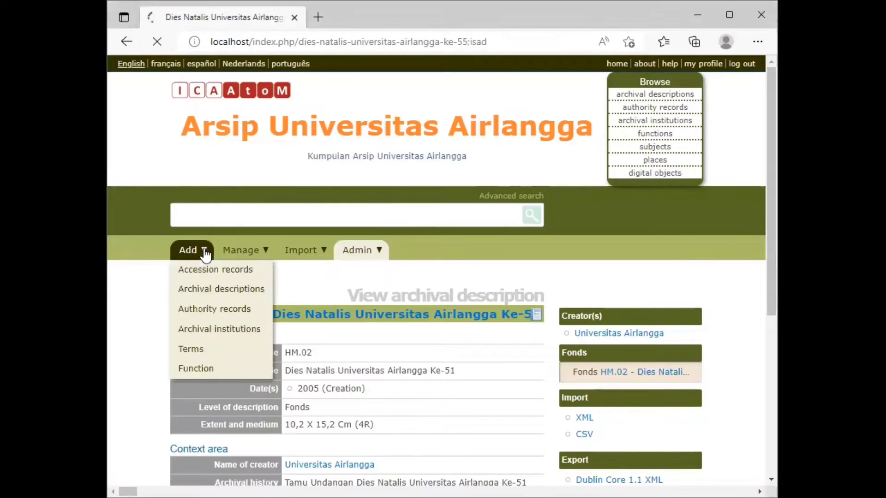
pyautogui.click(215, 310)
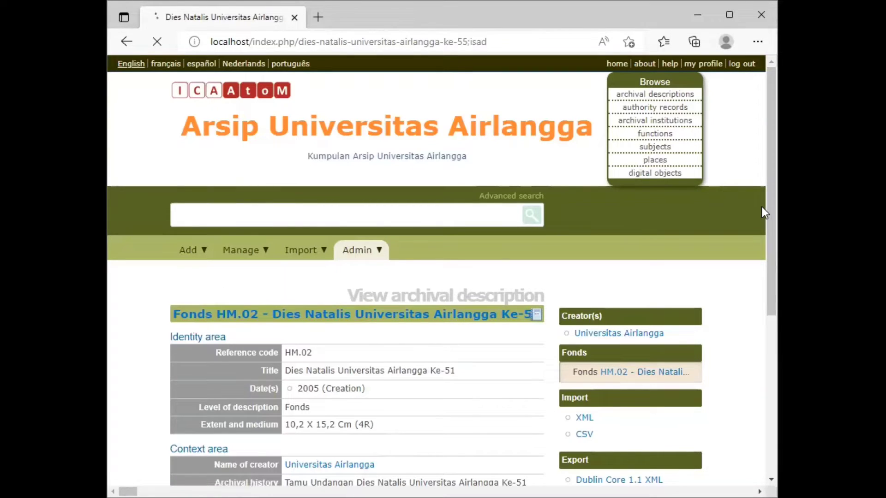
pyautogui.scroll(-1, 770, 117)
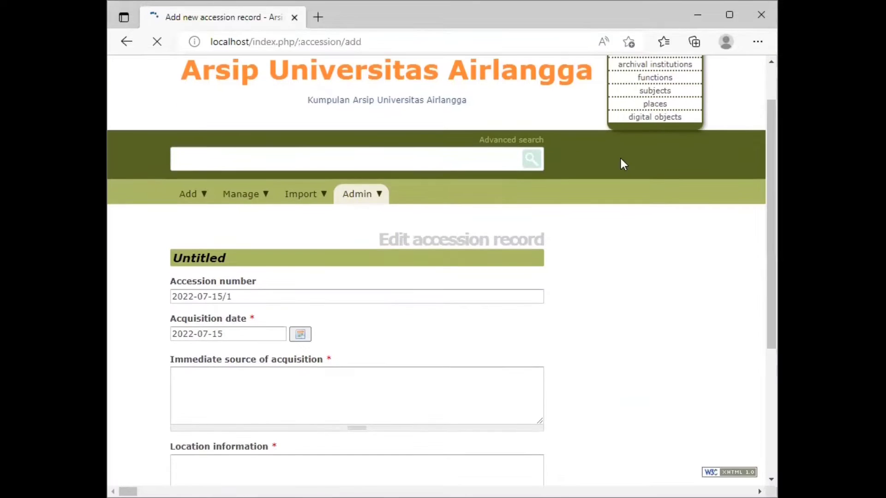
pyautogui.click(196, 200)
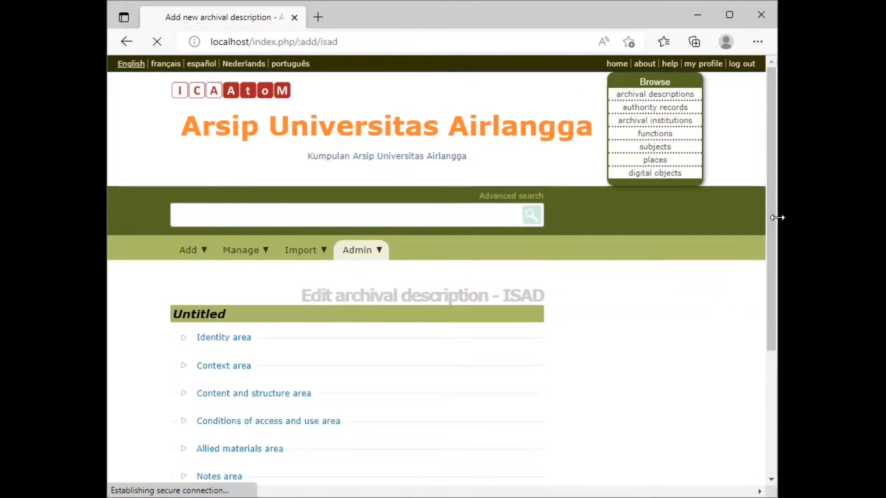
# Step: Expand the Identity area and enter identifier V.S.E3.FKM.01
pyautogui.moveTo(773, 212); pyautogui.dragTo(775, 289)
pyautogui.click(234, 221)
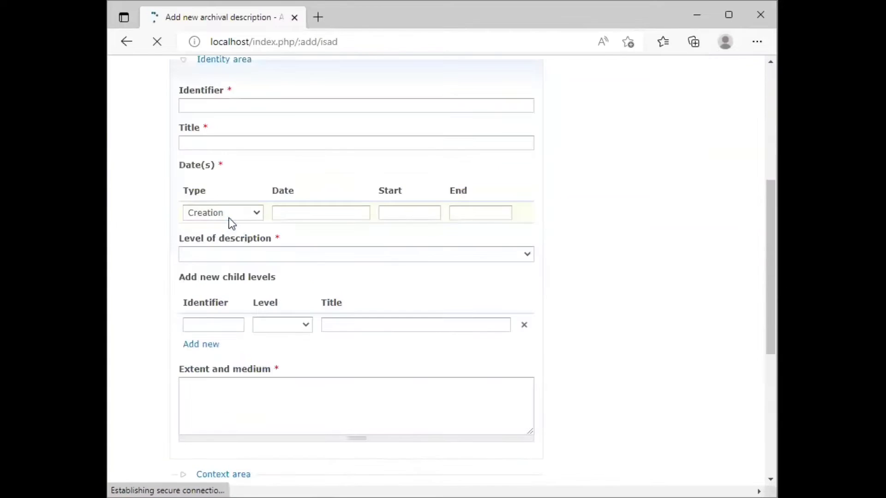
pyautogui.click(236, 105)
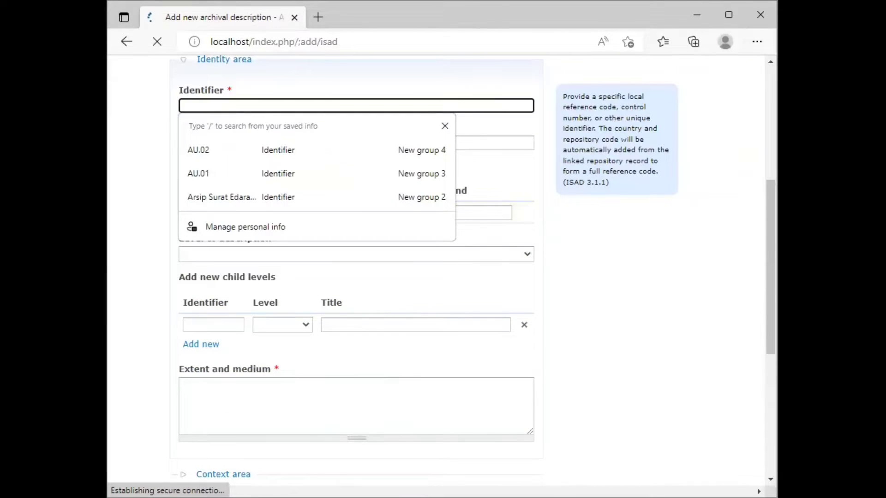
pyautogui.click(206, 104)
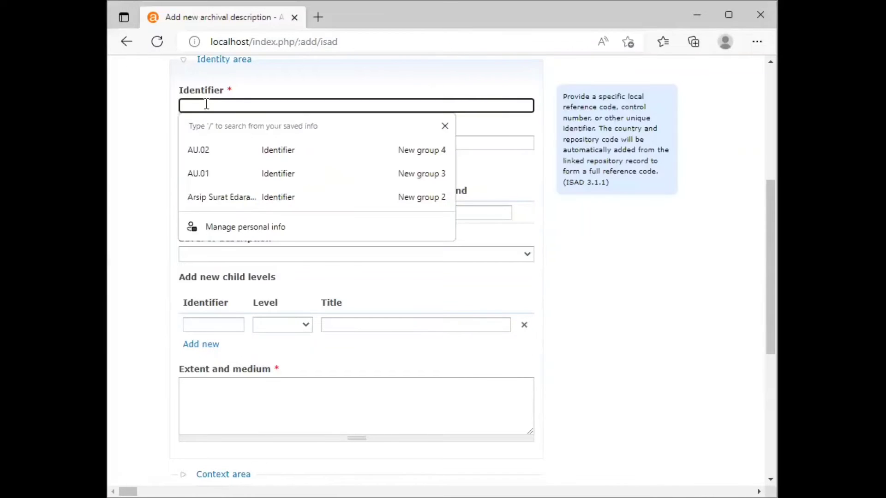
pyautogui.write('V.S.E3.FKM.01')
pyautogui.click(218, 149)
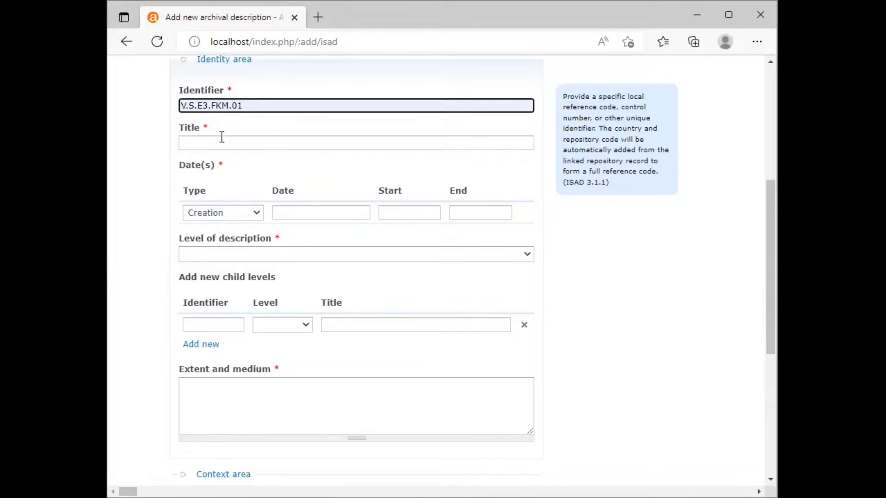
# Step: Fill the title with 'Denah Utilitas Lt. 1'
pyautogui.click(218, 141)
pyautogui.press('Down')
pyautogui.press('Up')
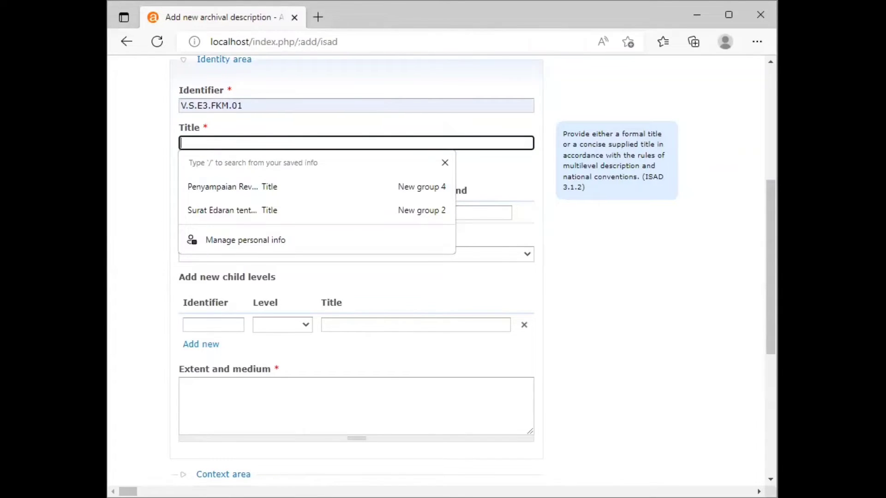
pyautogui.hotkey('alt', 'Tab')
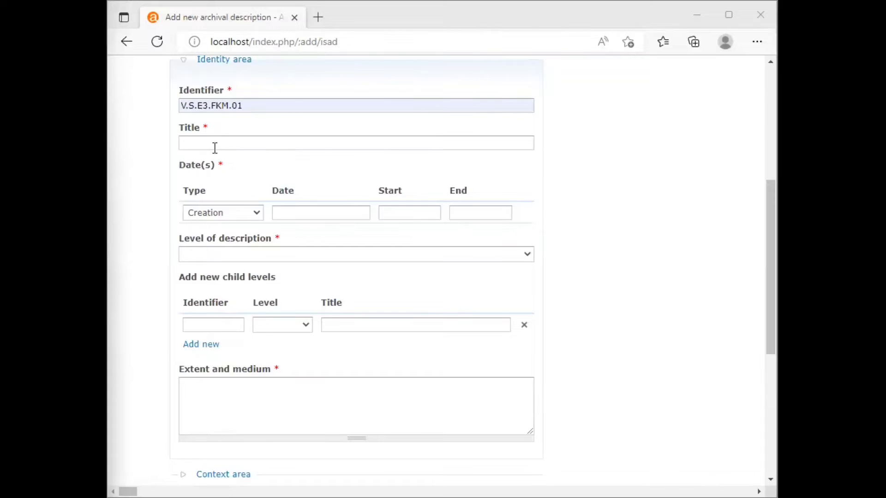
pyautogui.click(214, 148)
pyautogui.click(226, 206)
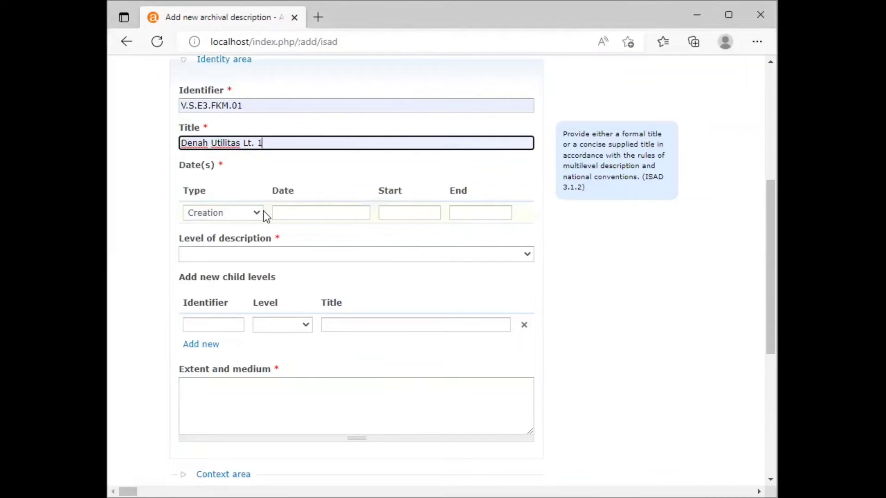
# Step: Set the date to 18 Juni 2022 and the level of description to File
pyautogui.click(287, 212)
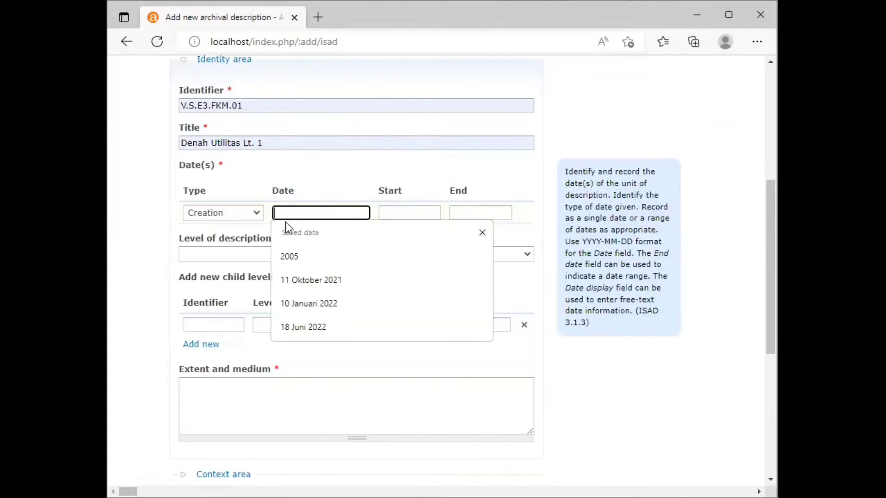
pyautogui.click(300, 328)
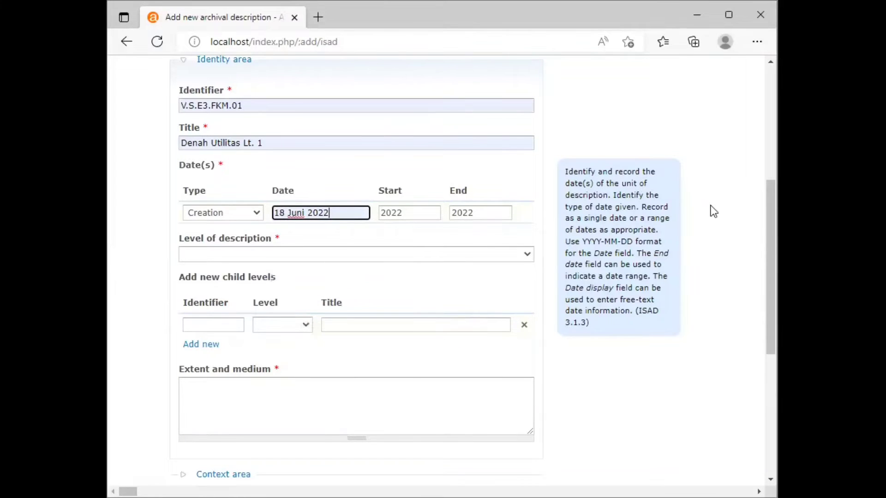
pyautogui.scroll(-1, 769, 220)
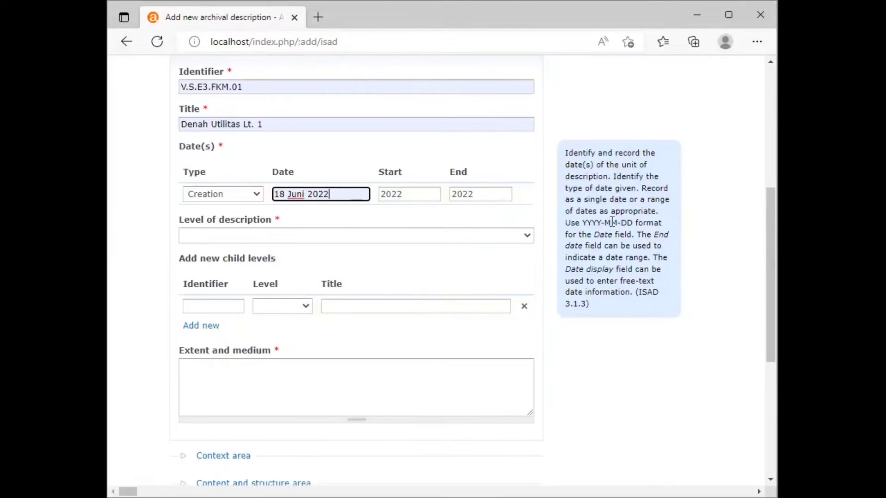
pyautogui.click(525, 236)
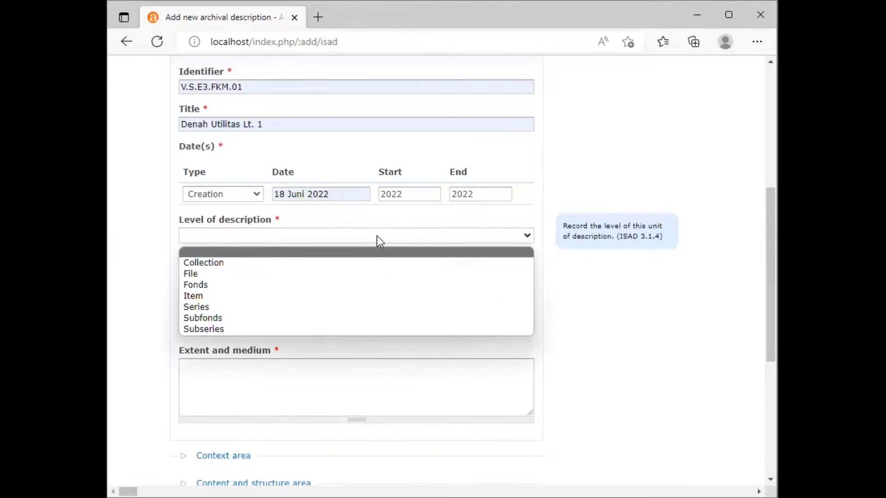
pyautogui.click(191, 275)
# Step: Enter the extent and medium '1 Lembar; 98 x 54 cm; HP; 1:100'
pyautogui.scroll(-1, 774, 210)
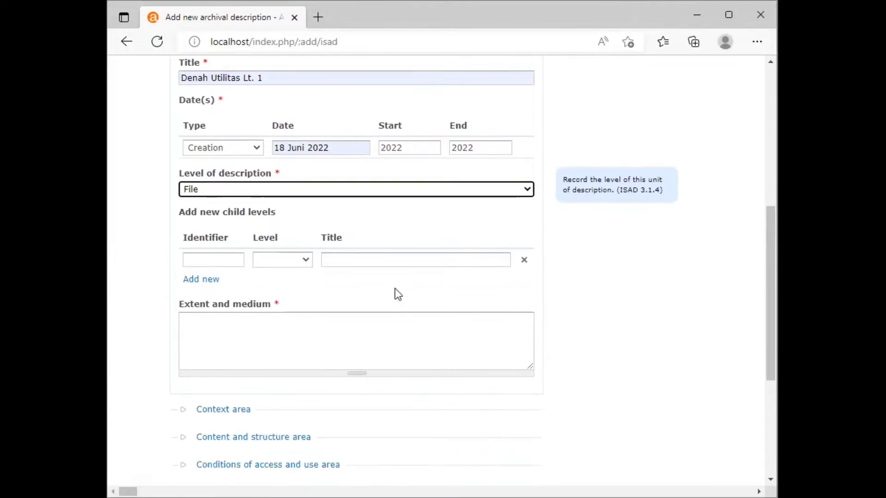
pyautogui.click(263, 322)
pyautogui.hotkey('alt', 'Tab')
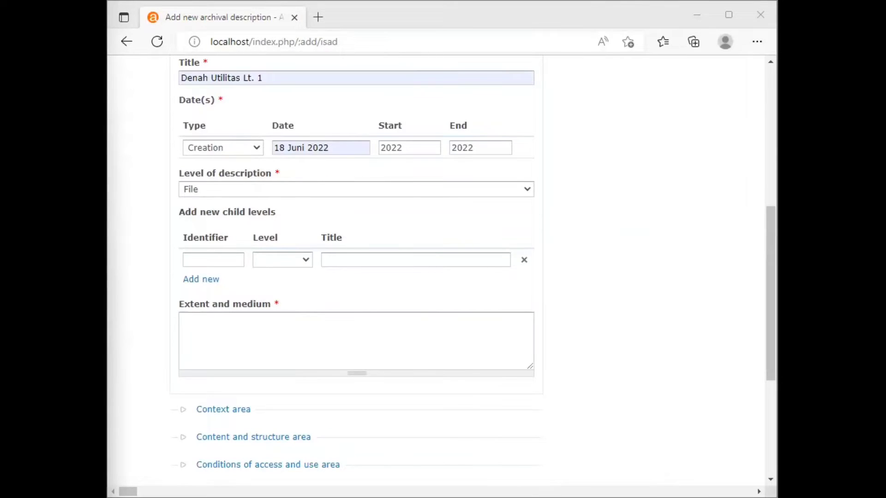
pyautogui.click(208, 333)
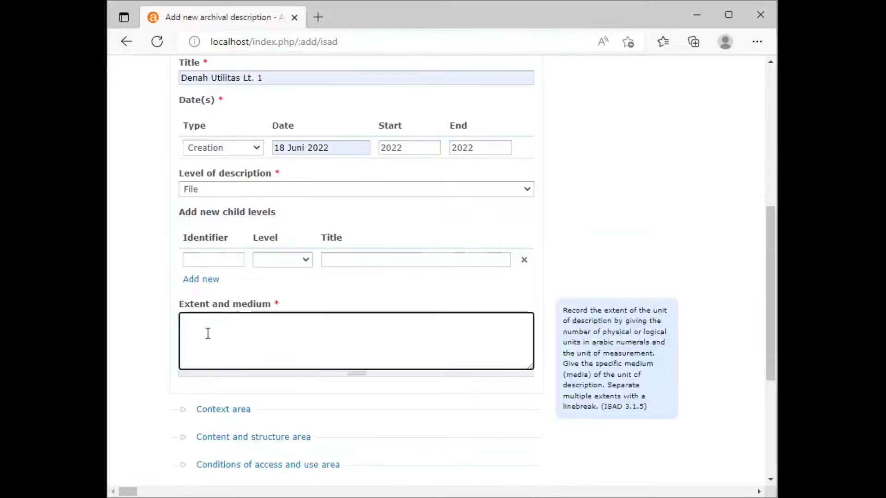
pyautogui.write('1 Lembar; 98 x 54 cm')
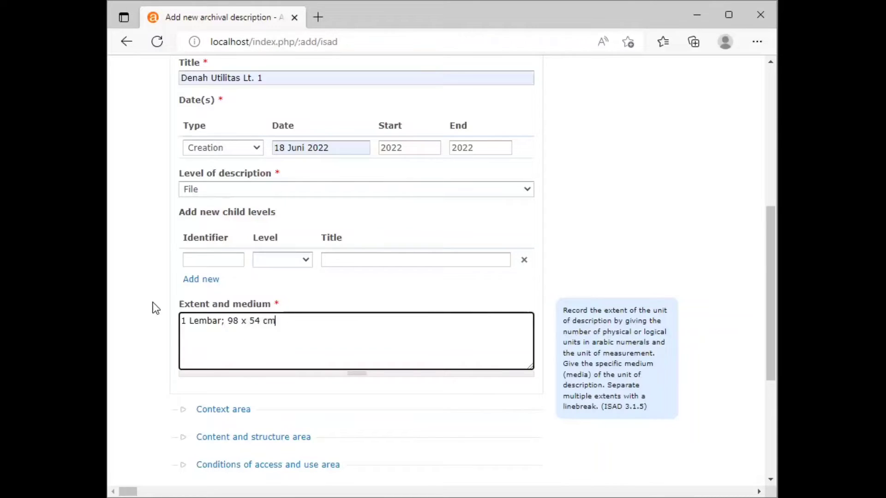
pyautogui.write('; HP;')
pyautogui.hotkey('alt', 'Tab')
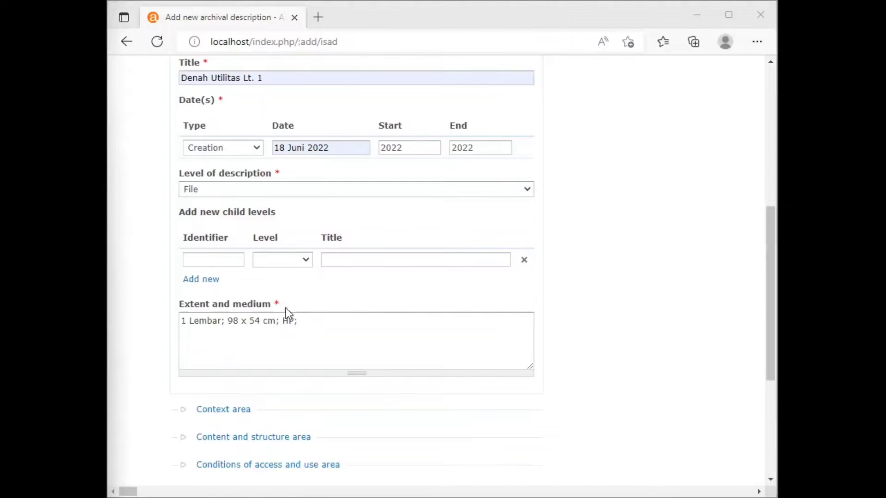
pyautogui.click(314, 321)
pyautogui.write('1:')
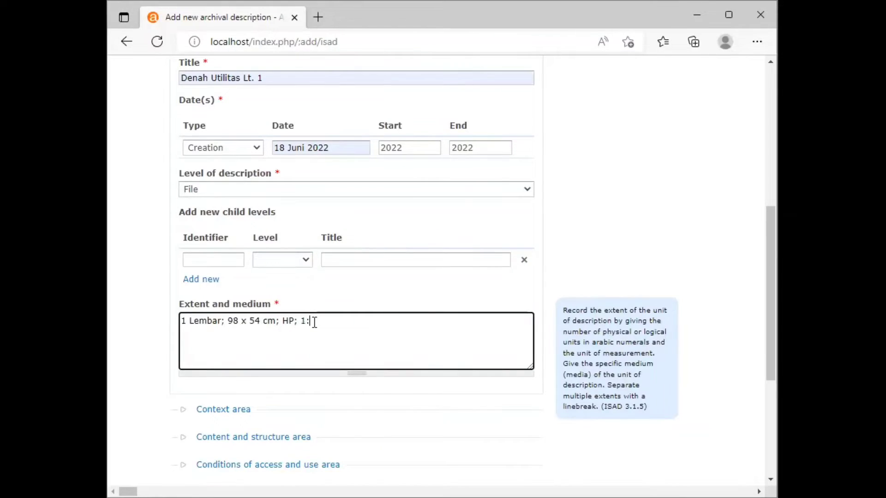
pyautogui.write('100')
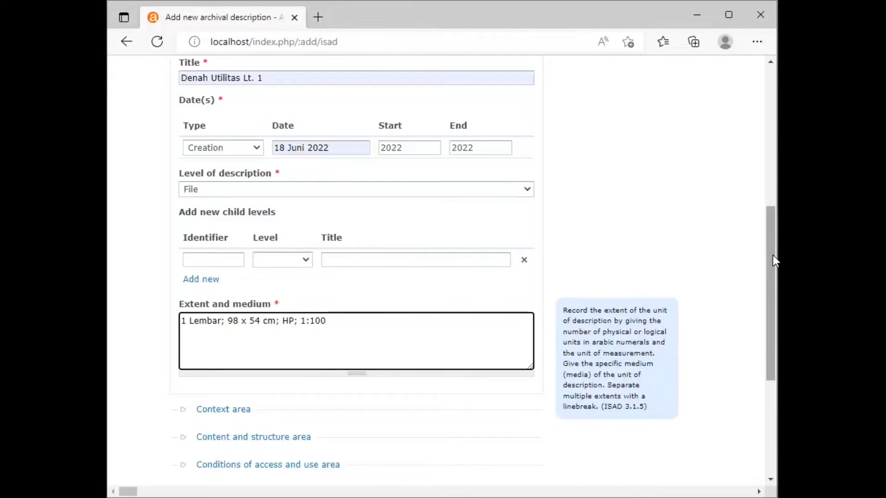
pyautogui.moveTo(774, 256); pyautogui.dragTo(774, 273)
pyautogui.click(240, 369)
pyautogui.scroll(-4, 221, 369)
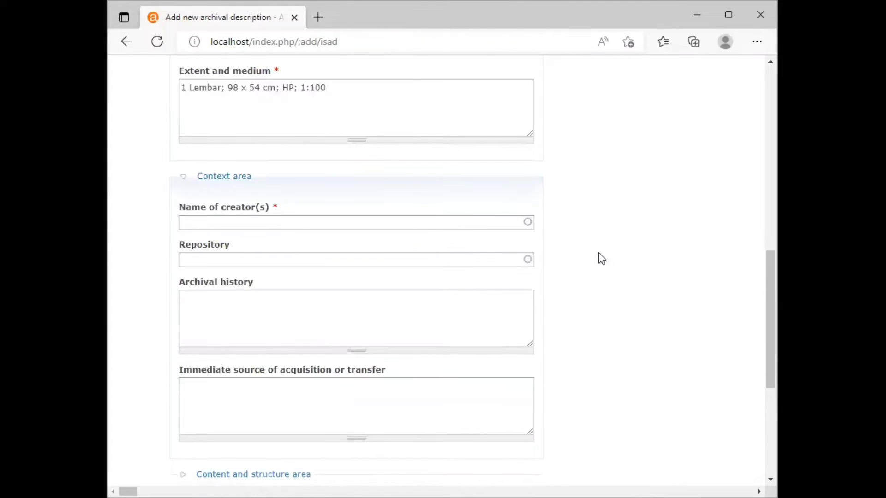
# Step: Enter Universitas Airlangga as the name of creator
pyautogui.click(212, 220)
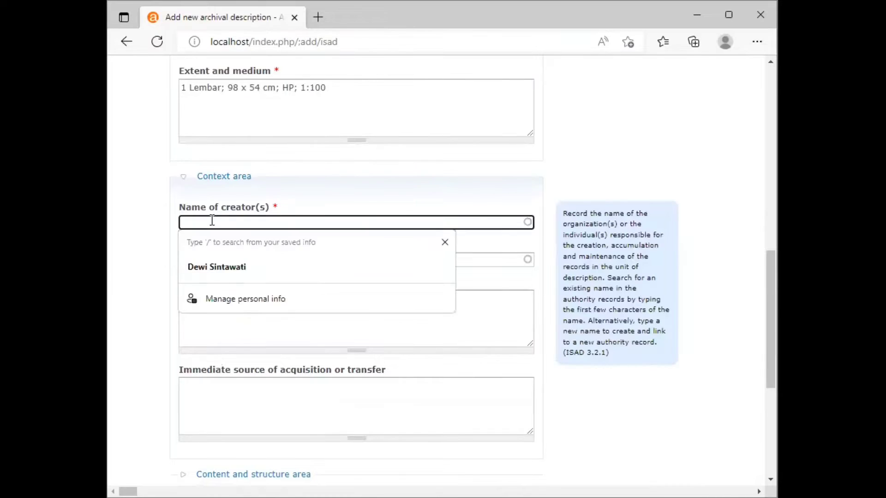
pyautogui.write('un')
pyautogui.press('BackSpace')
pyautogui.press('BackSpace')
pyautogui.write('Uni')
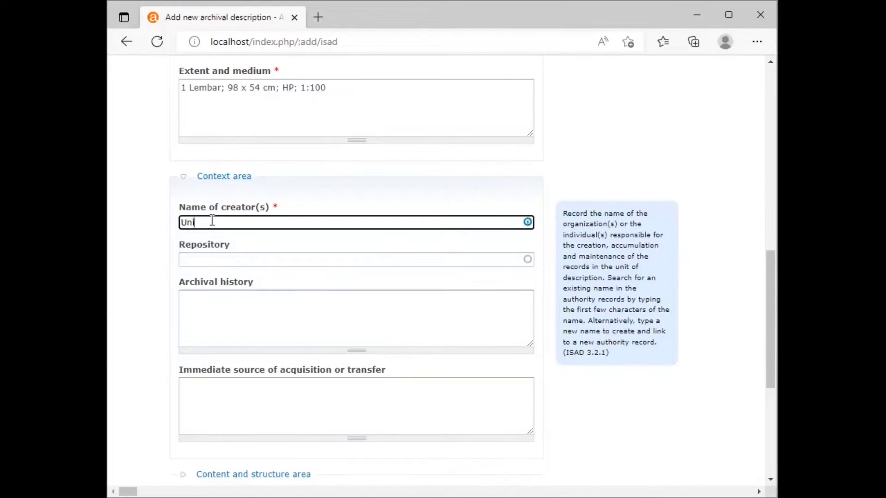
pyautogui.write('versitas Airlangga')
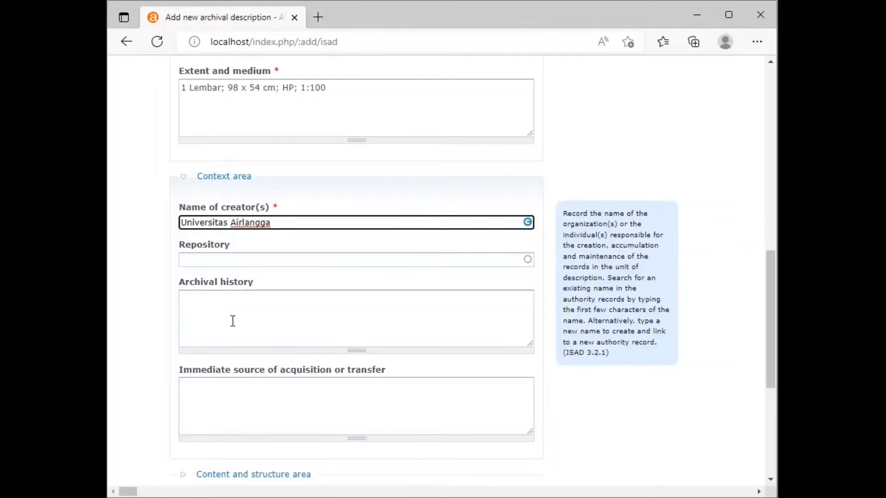
# Step: Fill the archival history with 'Detail Denah Gedung FIKM Universitas Airlangga Sukolilo'
pyautogui.click(212, 329)
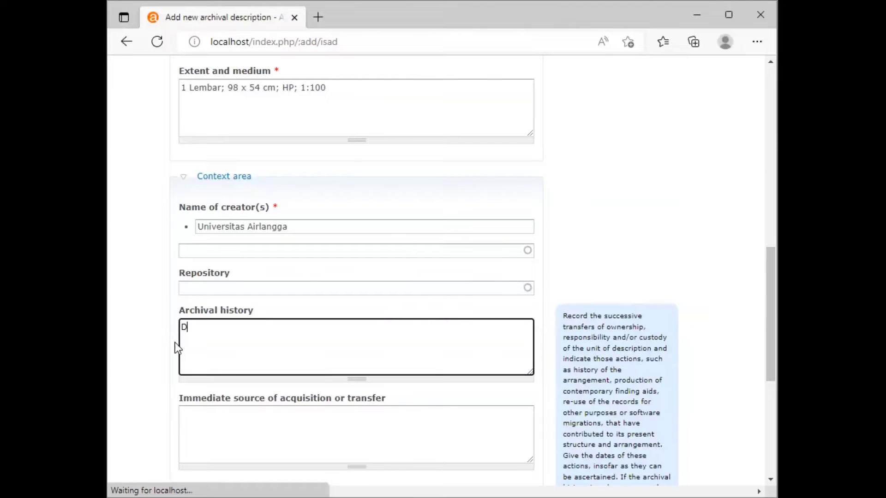
pyautogui.write('Detail Denah Gedung ')
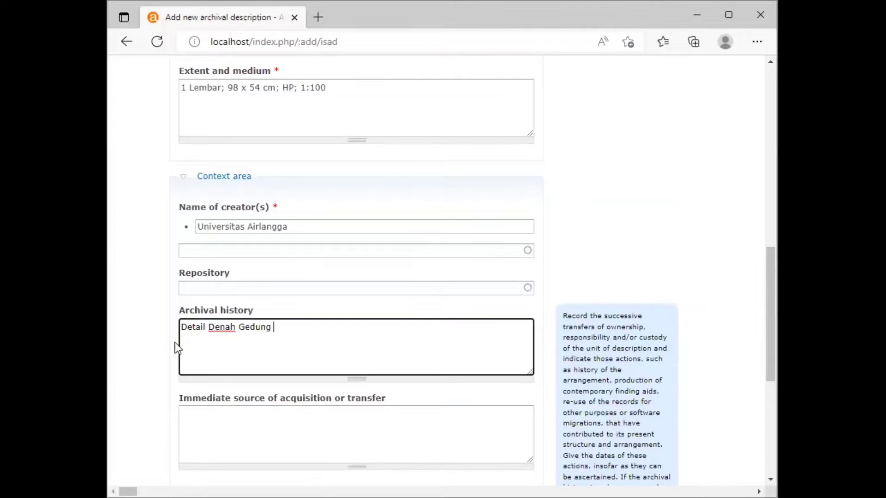
pyautogui.write('FIKM')
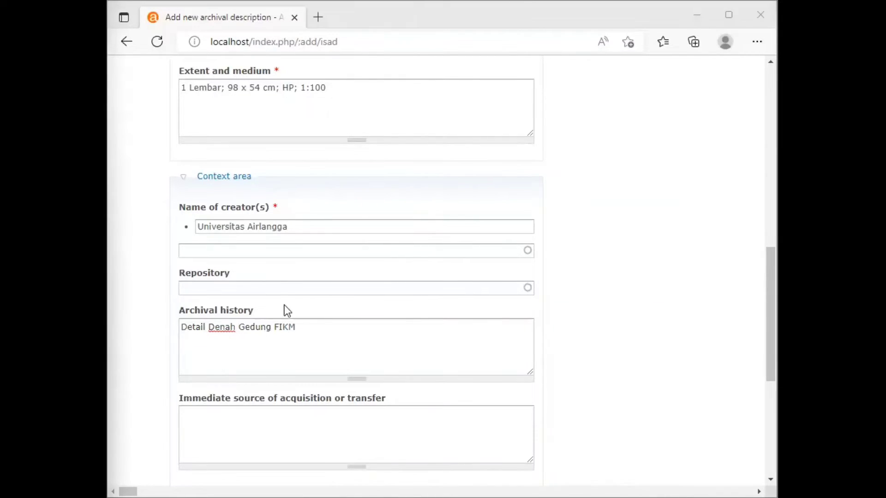
pyautogui.write(' u')
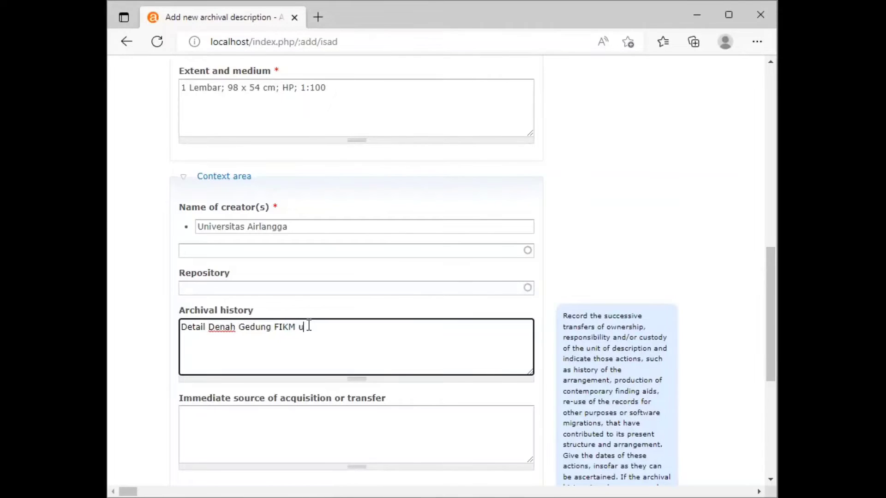
pyautogui.write(' Universitas Airlangga S')
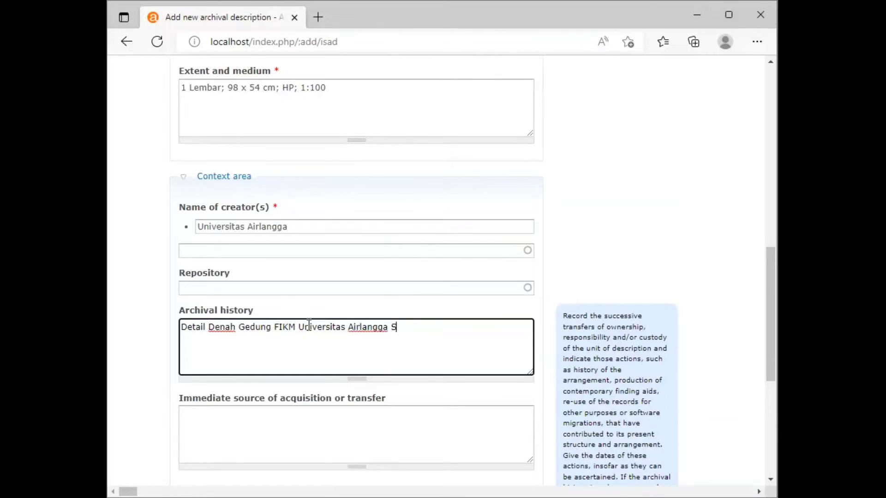
pyautogui.write('ukolilo')
pyautogui.moveTo(769, 263); pyautogui.dragTo(770, 355)
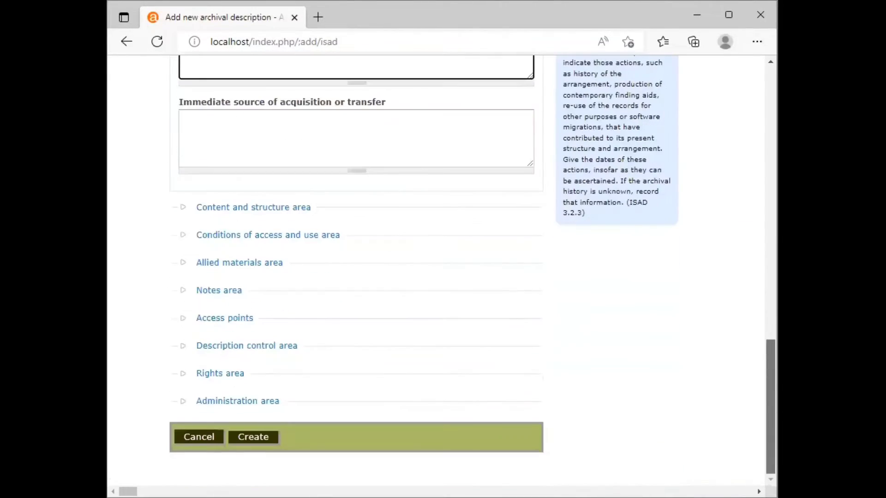
# Step: In Description control, pick Indonesian as the description's language
pyautogui.click(228, 374)
pyautogui.click(276, 329)
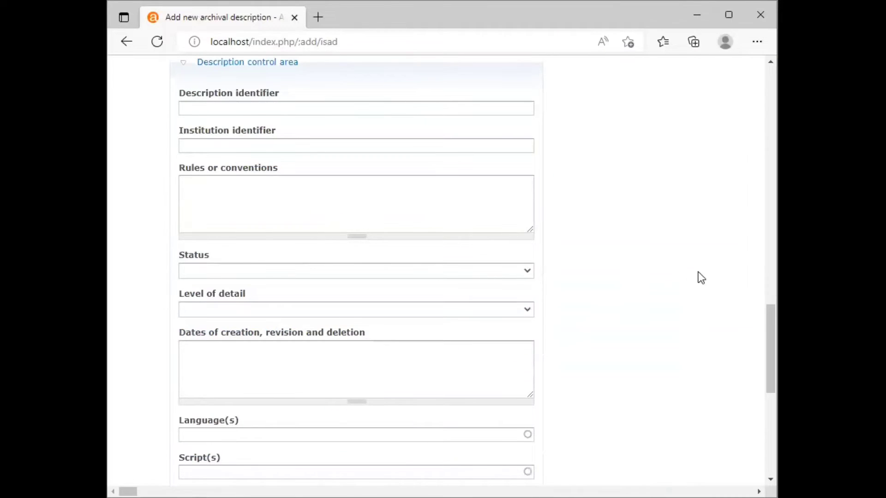
pyautogui.scroll(-3, 768, 325)
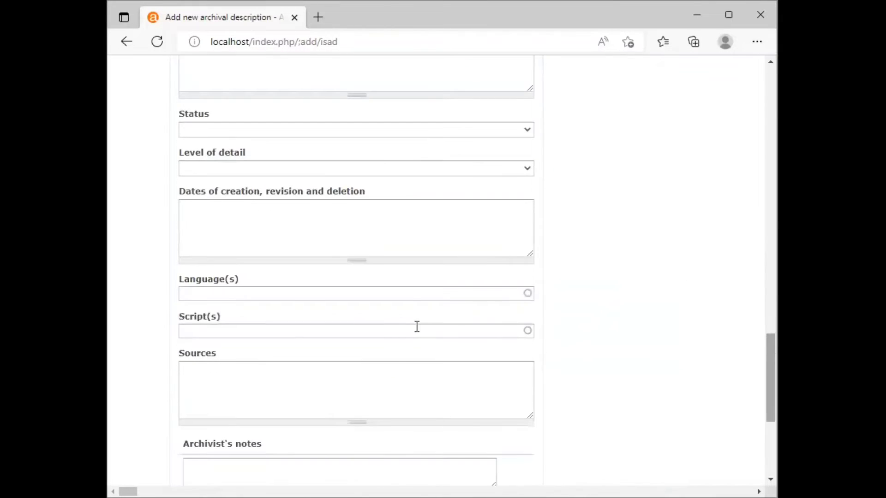
pyautogui.click(404, 293)
pyautogui.write('in')
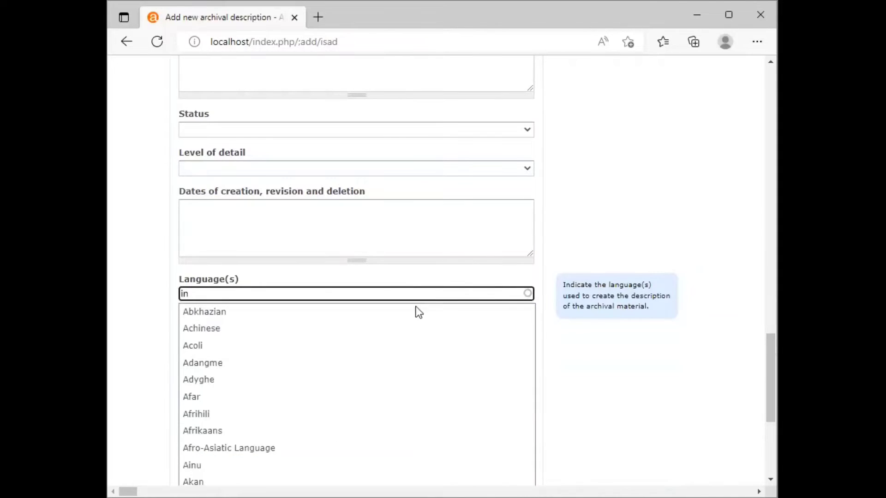
pyautogui.write('d')
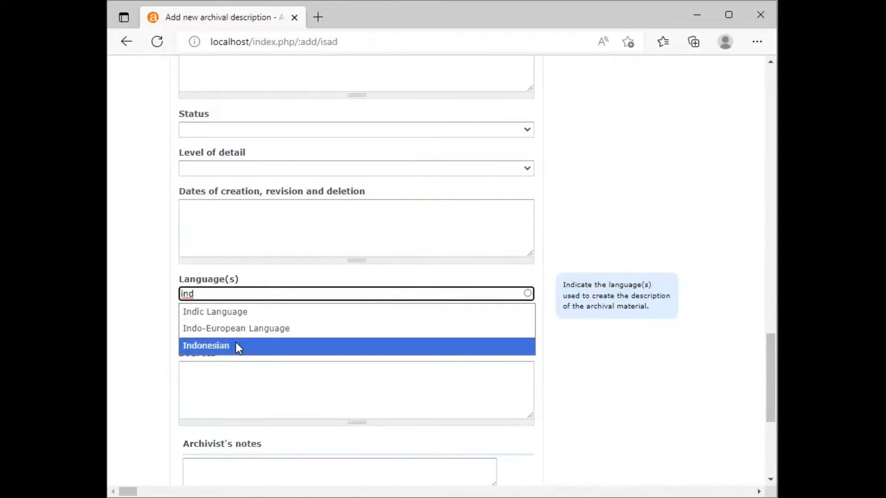
pyautogui.click(236, 345)
# Step: In the Administration area, set the publication status to Published
pyautogui.moveTo(772, 333); pyautogui.dragTo(776, 420)
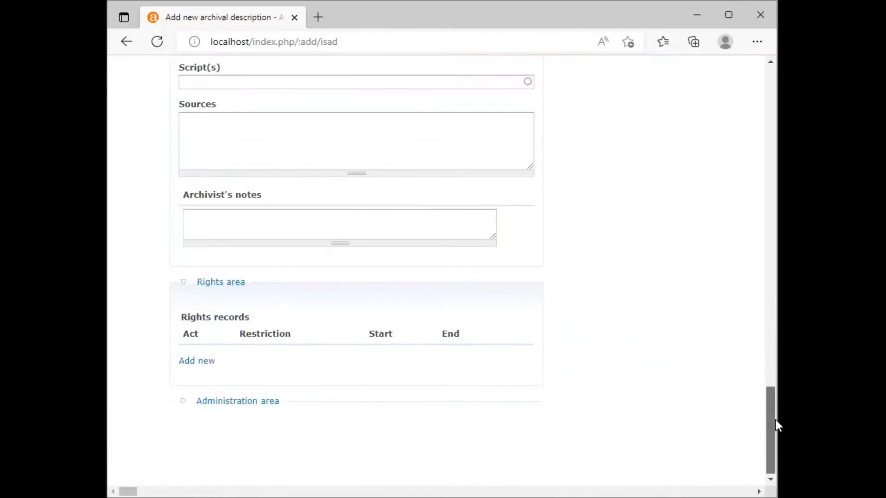
pyautogui.click(242, 402)
pyautogui.scroll(-1, 243, 406)
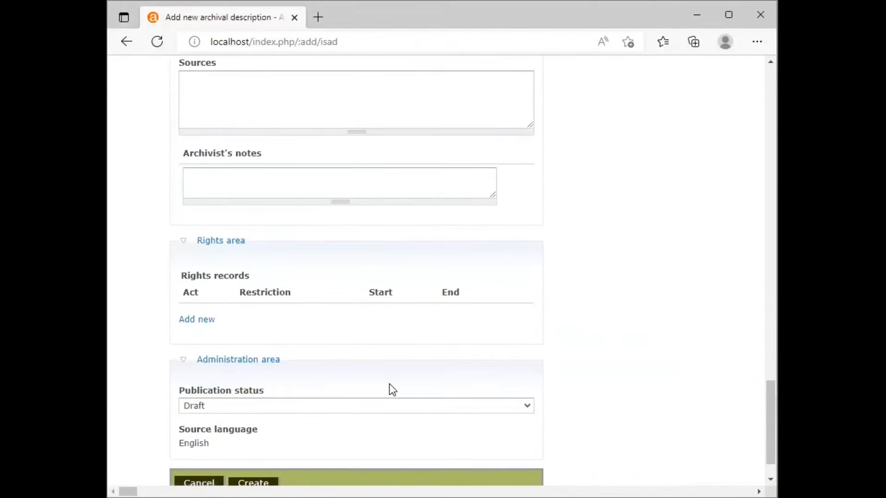
pyautogui.click(528, 407)
pyautogui.click(294, 436)
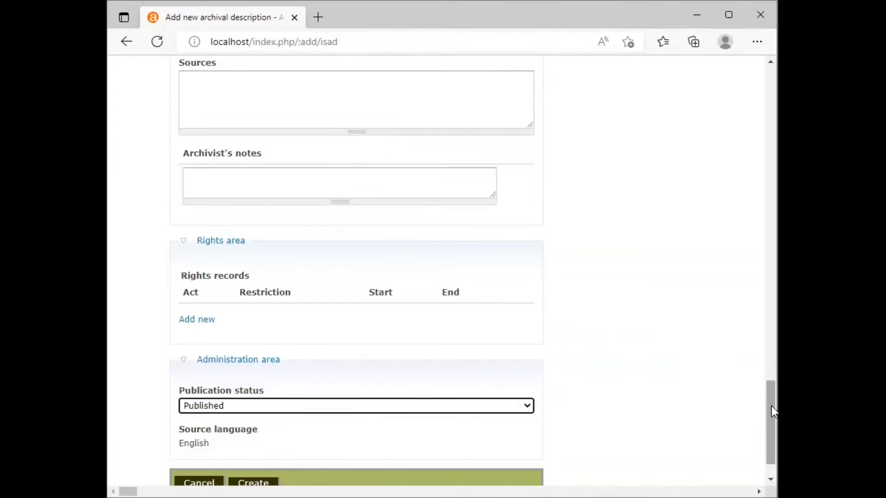
pyautogui.moveTo(772, 406); pyautogui.dragTo(771, 428)
pyautogui.click(253, 437)
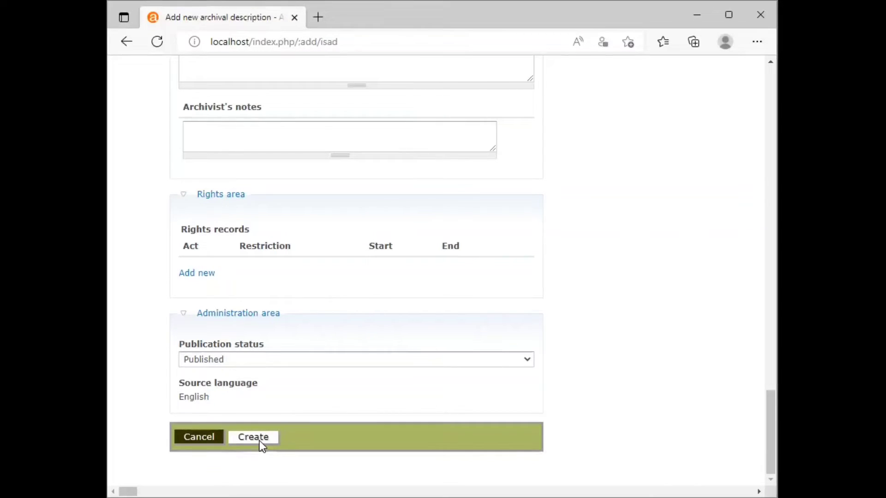
# Step: Create the V.S.E3.FKM.01 – Denah Utilitas Lt. 1 file description and review its saved view page
pyautogui.click(253, 437)
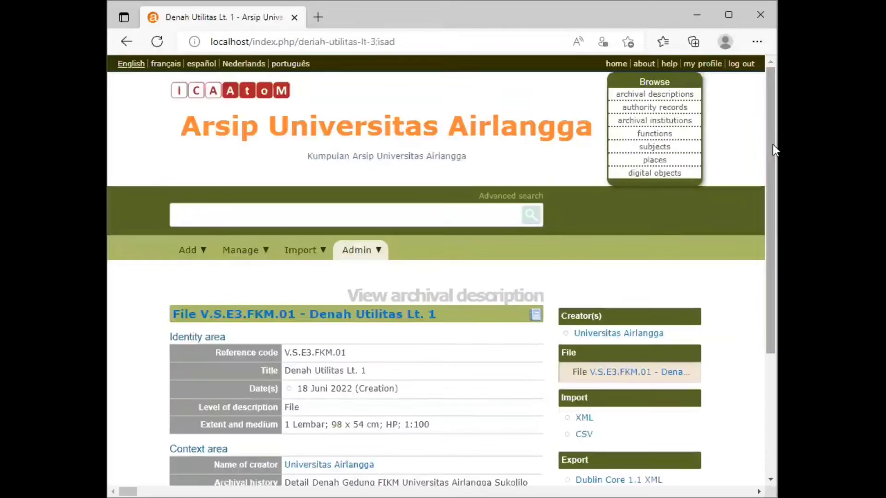
pyautogui.moveTo(774, 145); pyautogui.dragTo(774, 265)
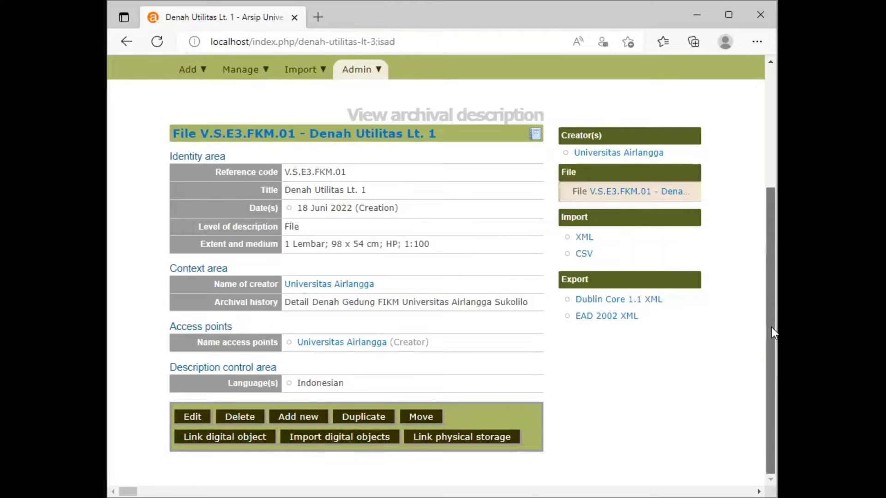
pyautogui.moveTo(772, 328); pyautogui.dragTo(771, 348)
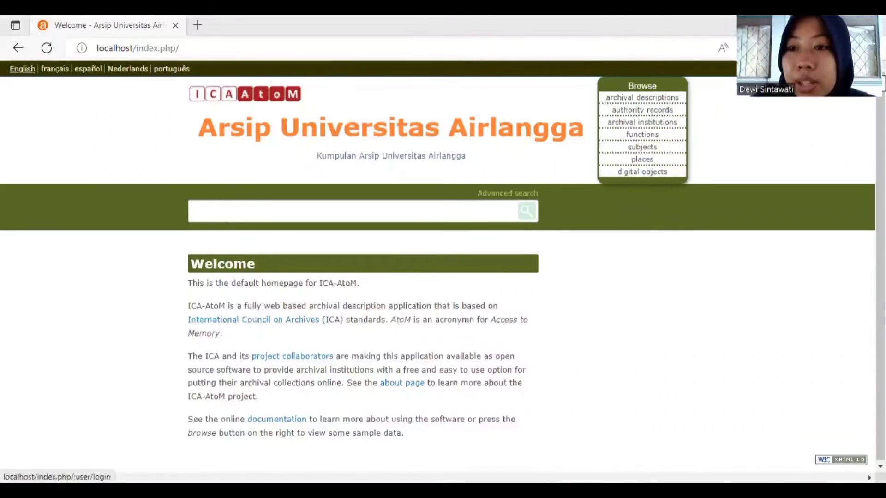
# Step: Sign in to the Arsip Universitas Airlangga site using the autofilled email and password
pyautogui.click(856, 69)
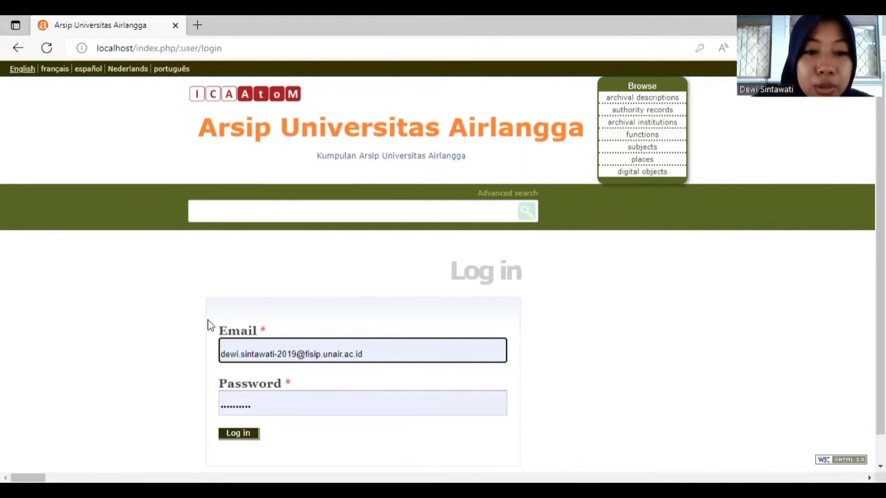
pyautogui.click(248, 440)
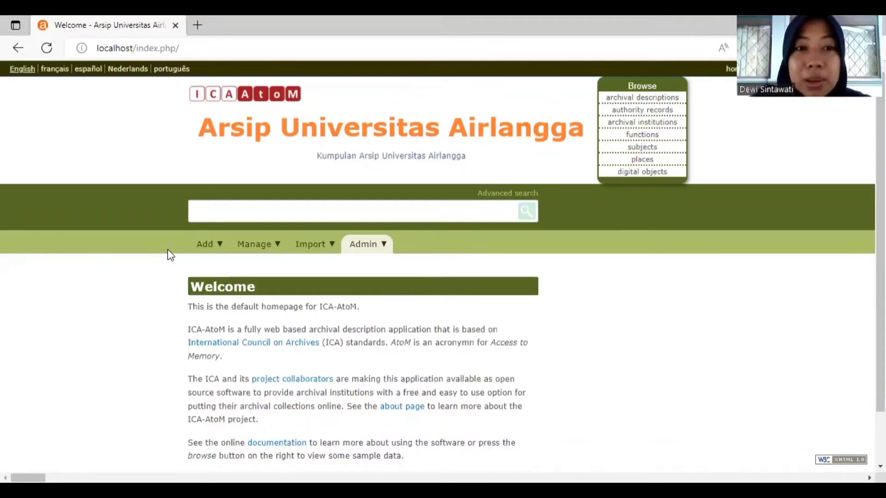
# Step: Start a new archival description and expand its Identity area fields
pyautogui.moveTo(212, 249)
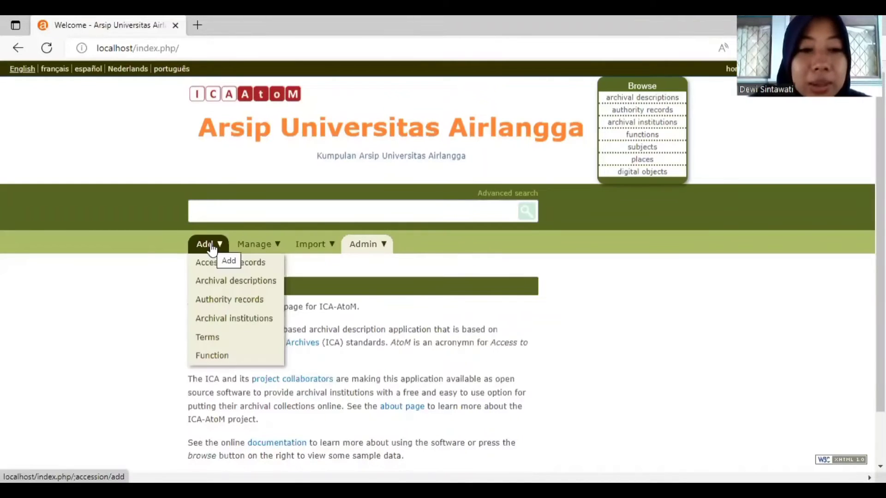
pyautogui.click(223, 283)
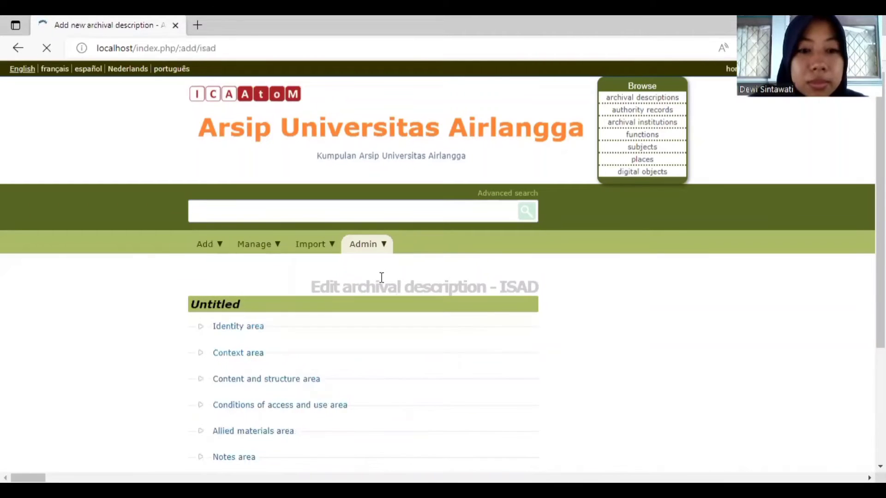
pyautogui.scroll(-3, 681, 269)
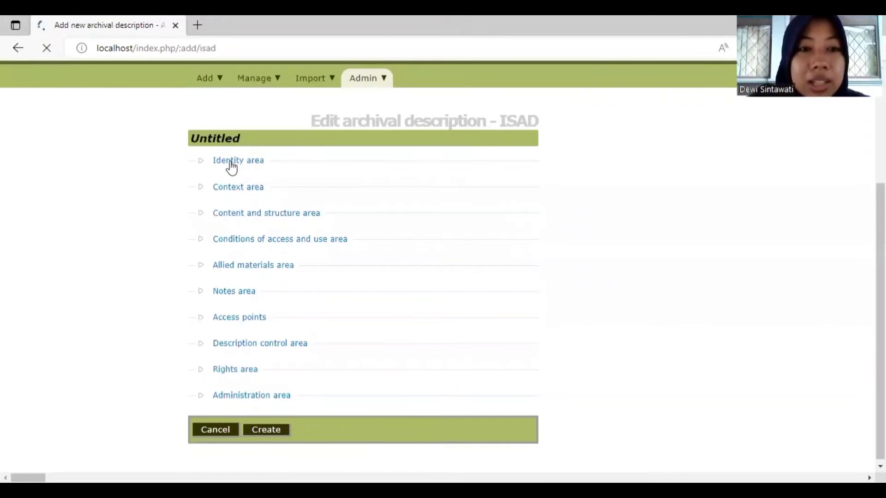
pyautogui.click(230, 161)
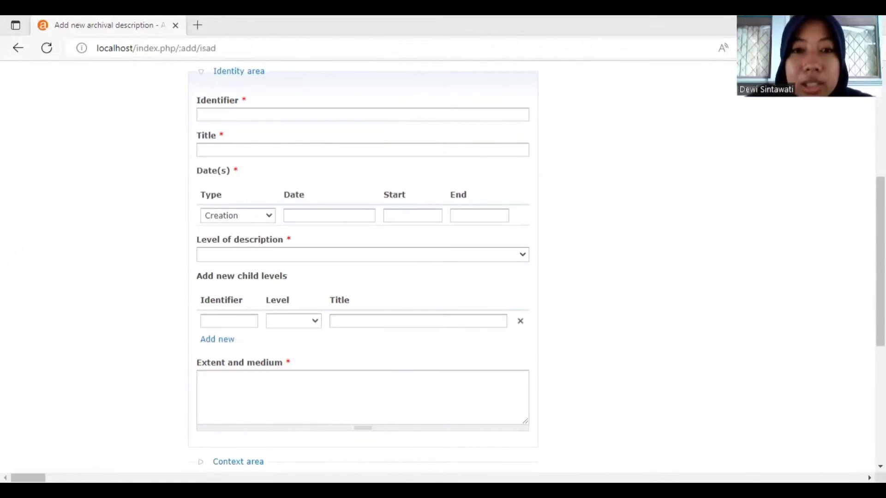
# Step: Enter identifier HM.02 and the title 'Dies Natalis Universitas Airlangga Ke-51'
pyautogui.click(425, 116)
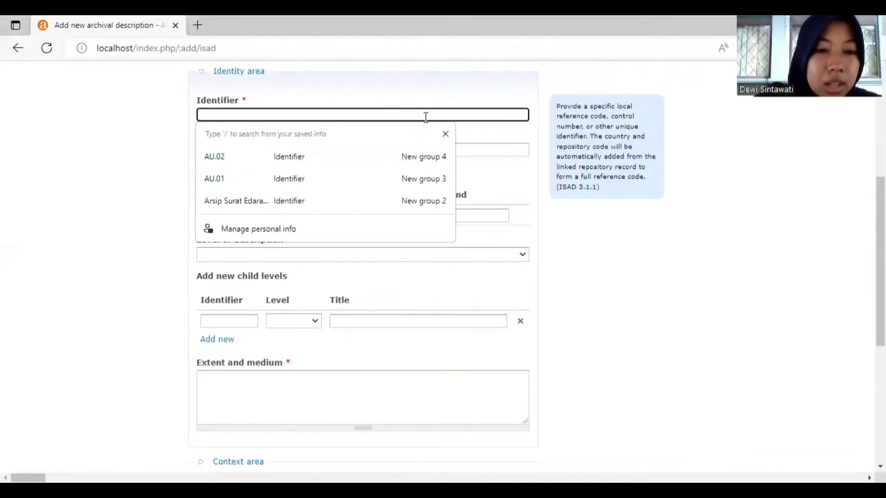
pyautogui.write('HM.02')
pyautogui.click(388, 149)
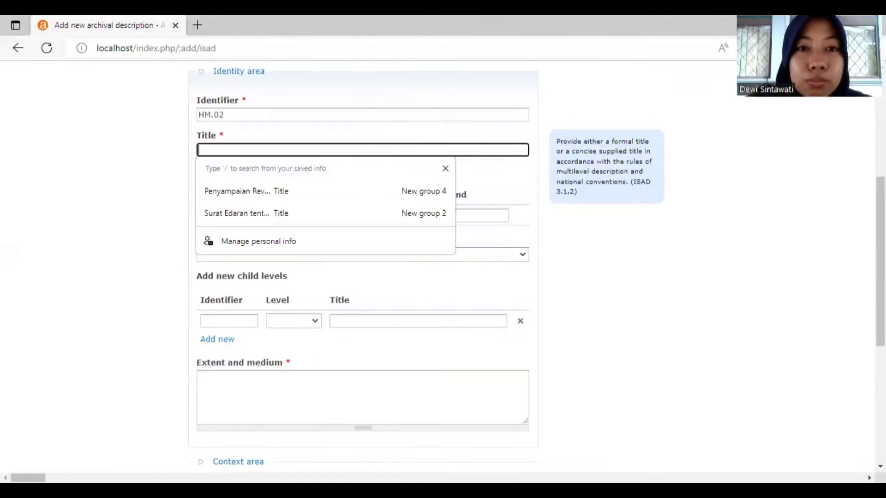
pyautogui.hotkey('alt', 'Tab')
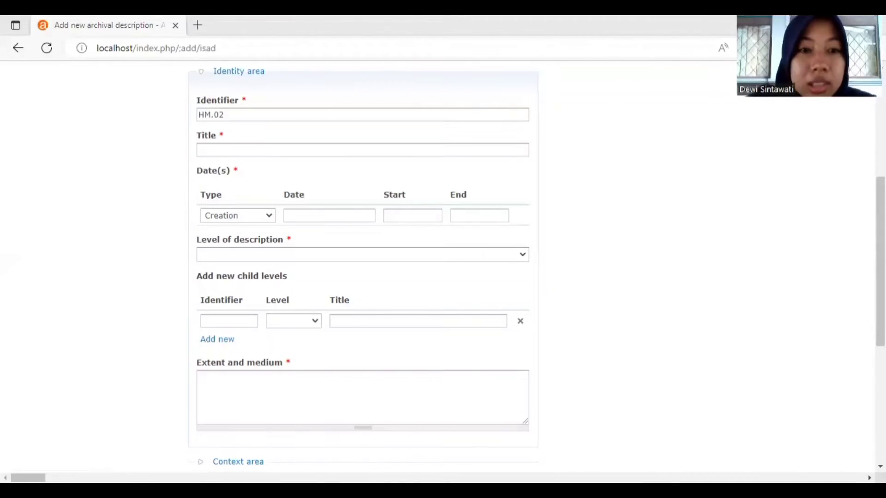
pyautogui.hotkey('alt', 'Tab')
pyautogui.write('Dies Natalis Universitas Airlangga Ke-51')
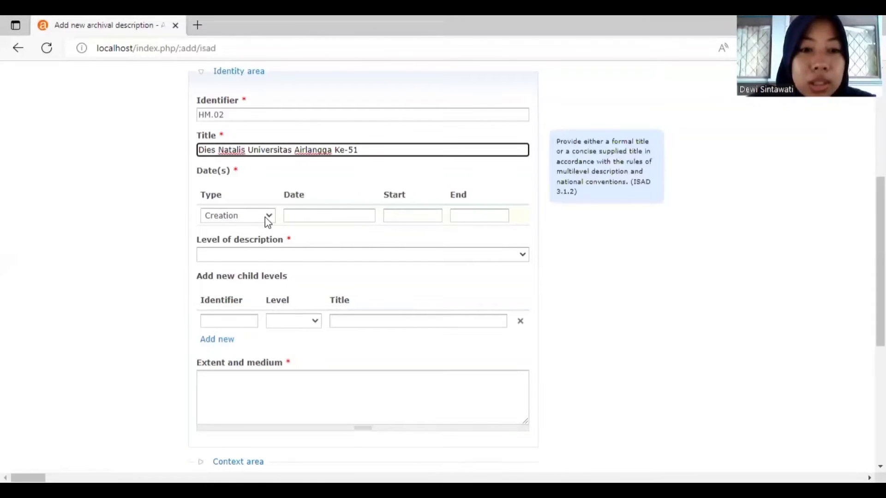
# Step: Set the creation date to 2005 and the level of description to Fonds
pyautogui.click(265, 217)
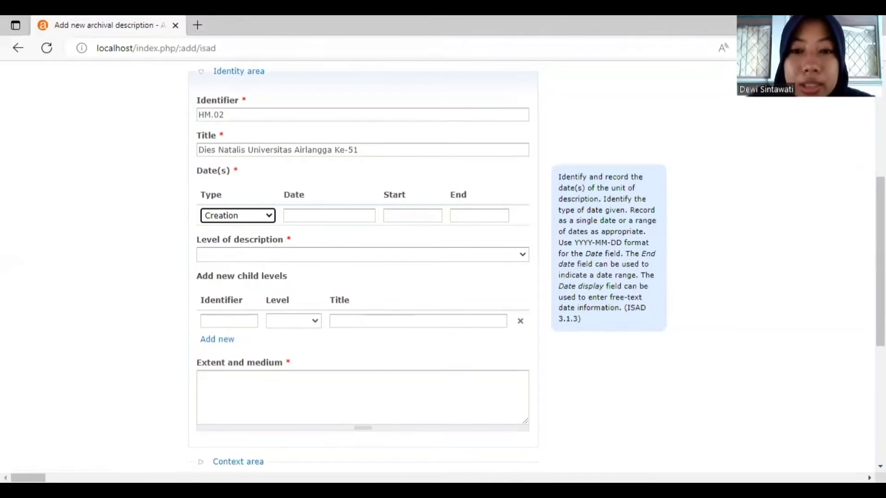
pyautogui.hotkey('alt', 'Tab')
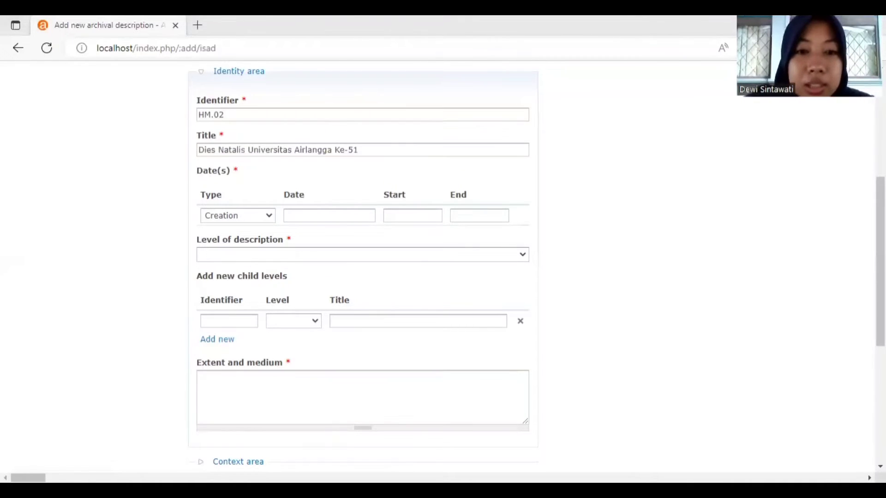
pyautogui.hotkey('alt', 'Tab')
pyautogui.click(329, 216)
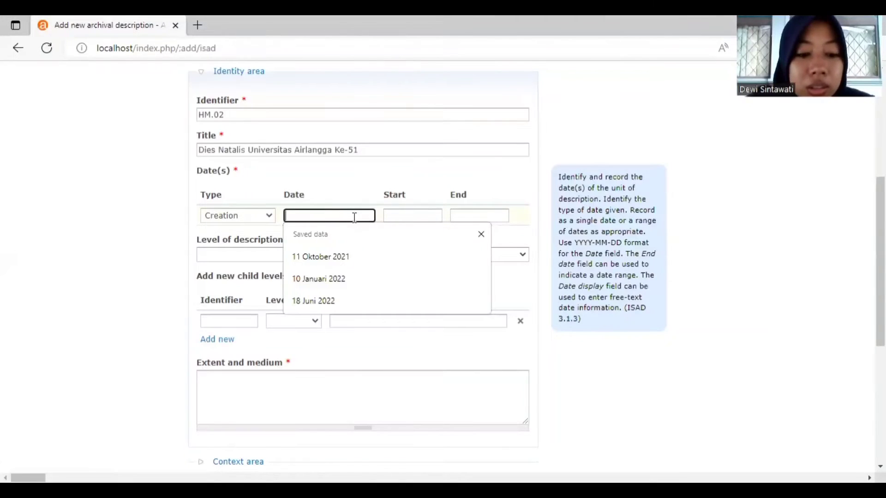
pyautogui.write('2005')
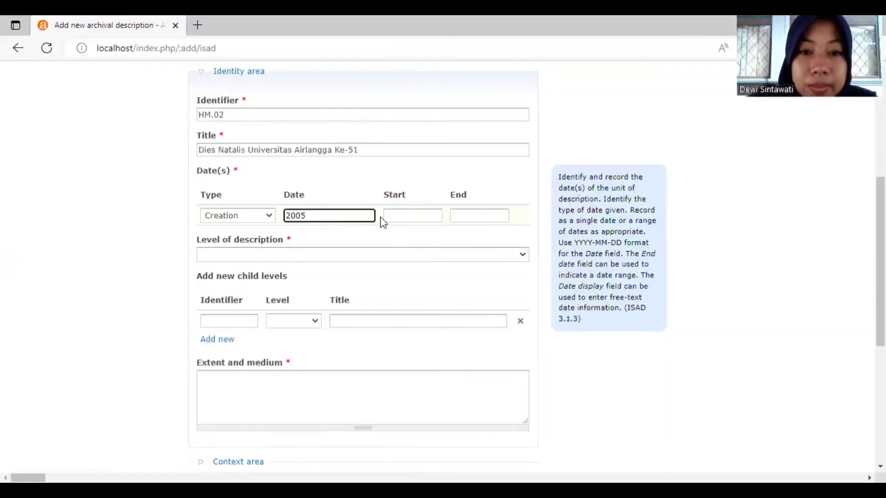
pyautogui.click(396, 216)
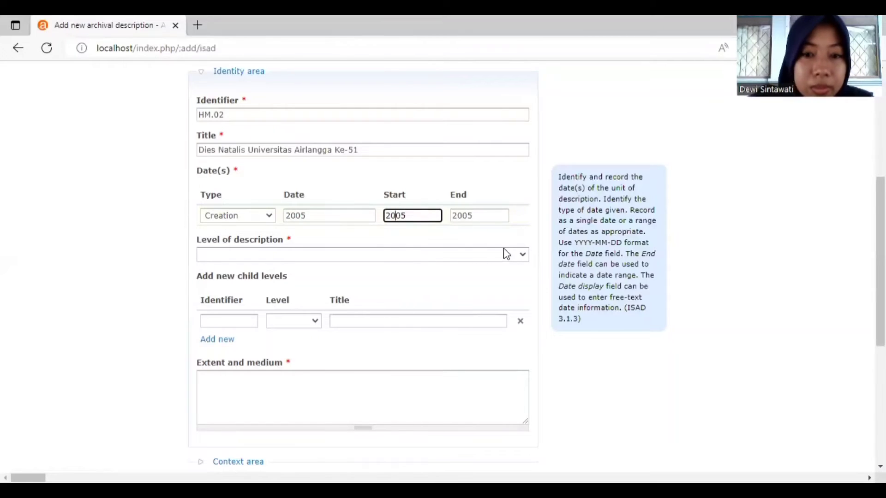
pyautogui.click(511, 255)
pyautogui.click(443, 308)
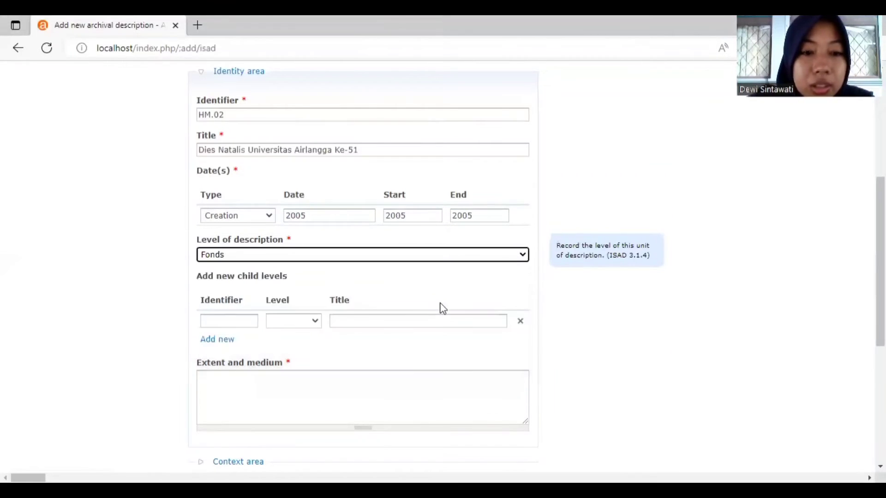
# Step: Paste '10,2 X 15,2 Cm (4R)' as the extent and medium, then collapse the Identity area
pyautogui.scroll(-3, 670, 322)
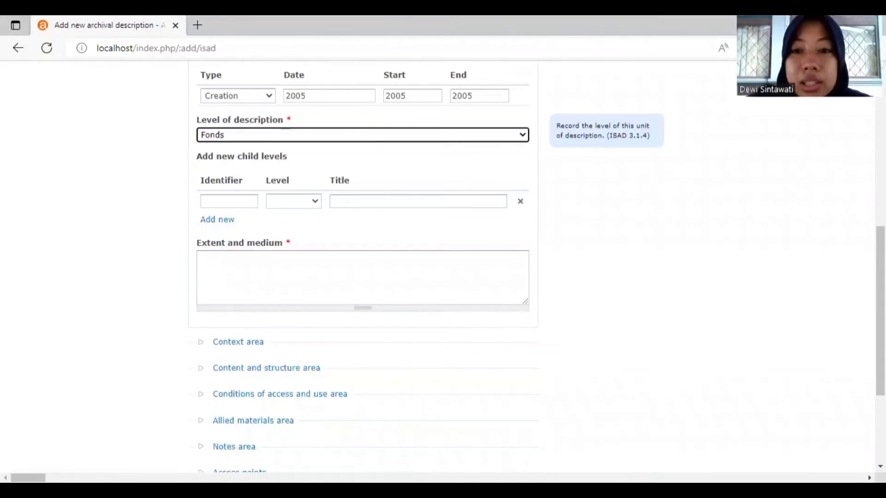
pyautogui.hotkey('alt', 'Tab')
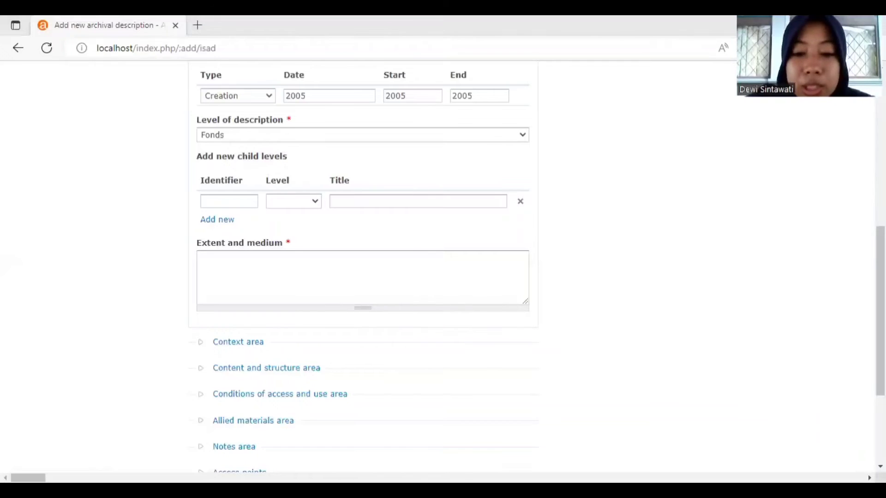
pyautogui.click(356, 271)
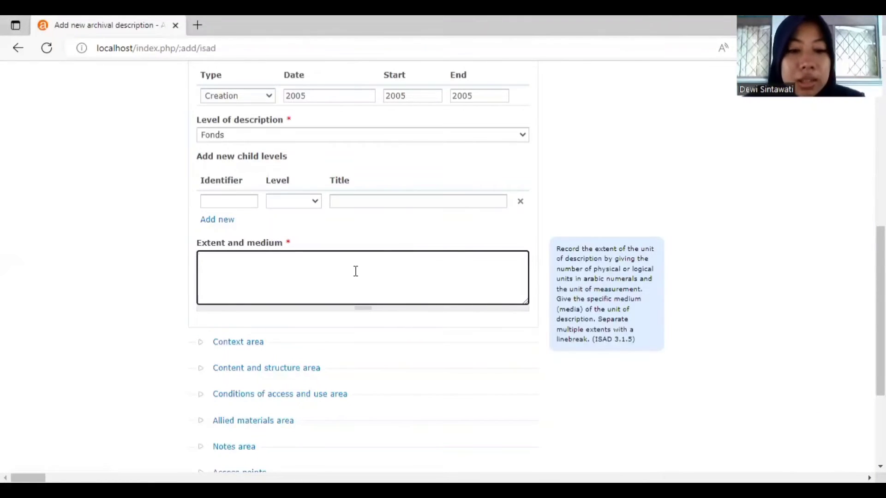
pyautogui.write('10,2 X 15,2 Cm (4R)')
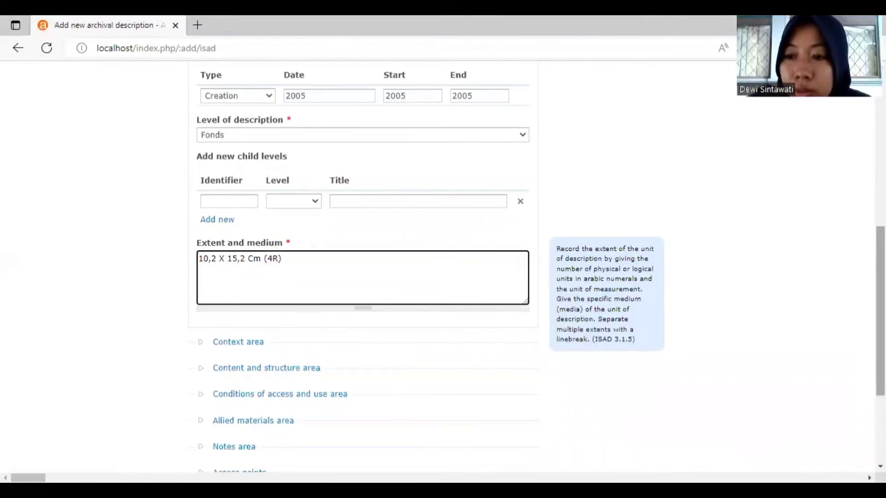
pyautogui.scroll(4, 880, 309)
pyautogui.scroll(3, 473, 233)
pyautogui.scroll(-1, 473, 233)
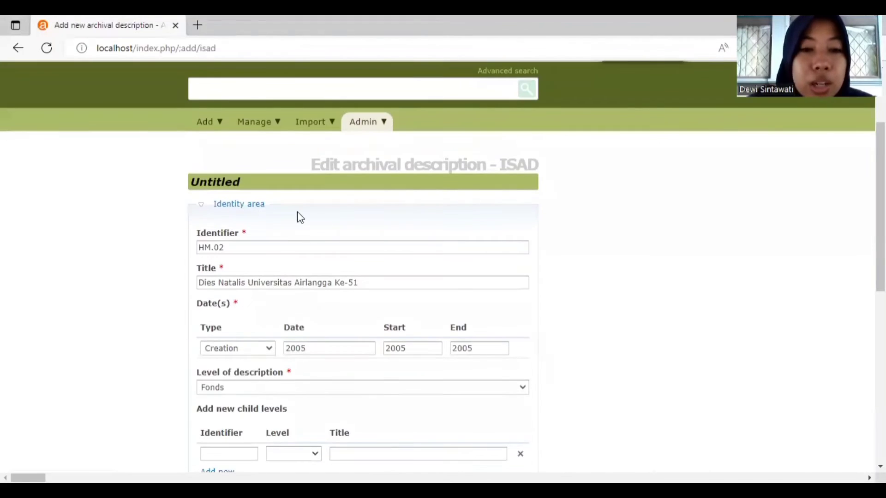
pyautogui.click(237, 206)
# Step: In the Context area, set Universitas Airlangga as the name of creator
pyautogui.click(242, 234)
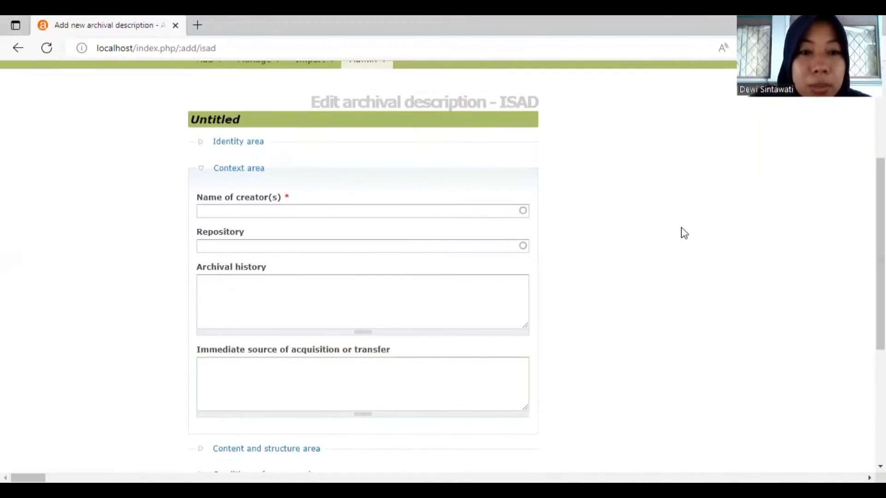
pyautogui.click(393, 210)
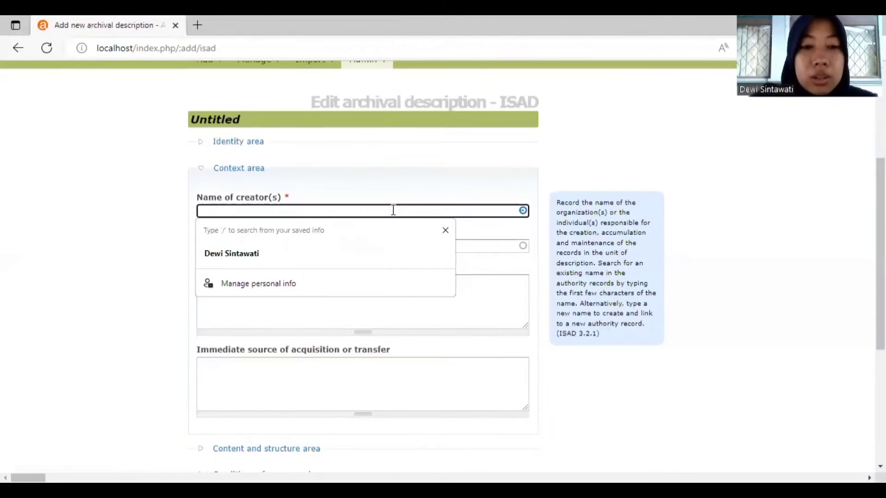
pyautogui.write('UNIV')
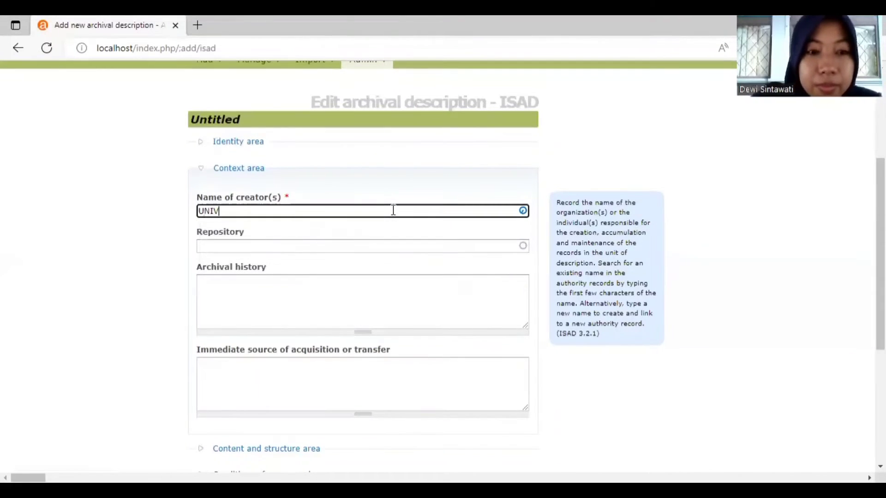
pyautogui.write('ERSITAS AI')
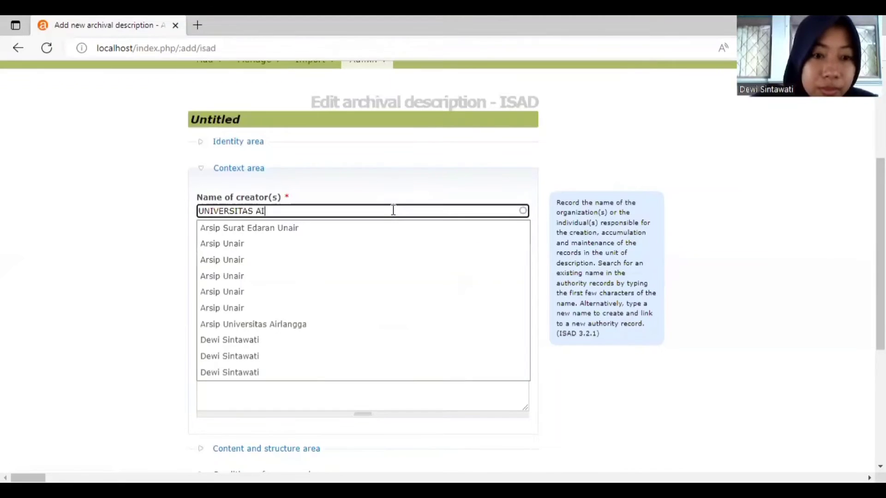
pyautogui.click(342, 234)
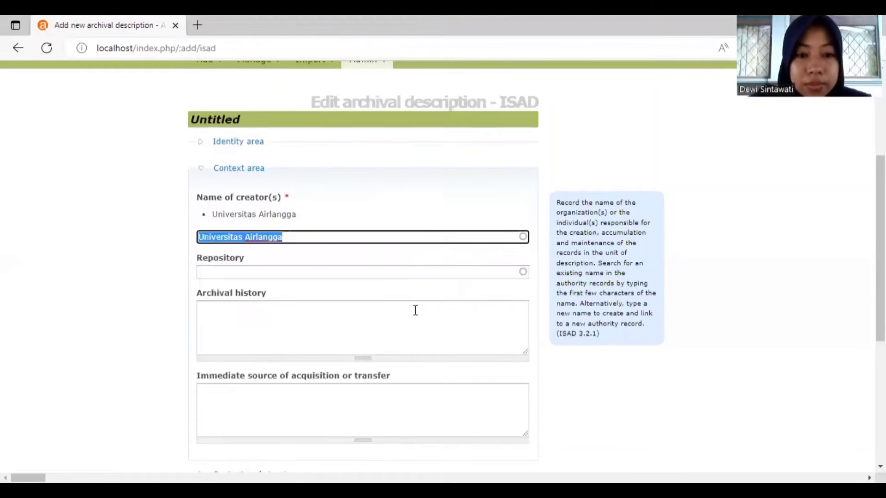
# Step: Paste the Dies Natalis quiz-winner text into Archival history and collapse the Context area
pyautogui.click(430, 316)
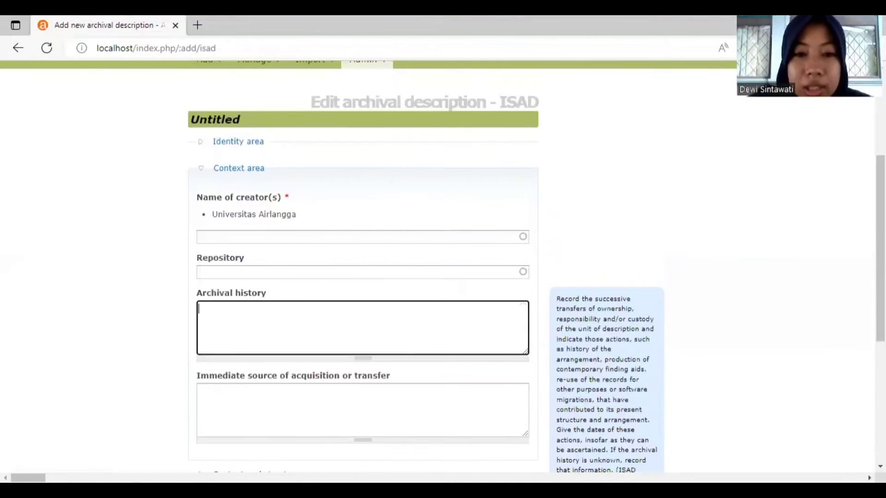
pyautogui.hotkey('alt', 'Tab')
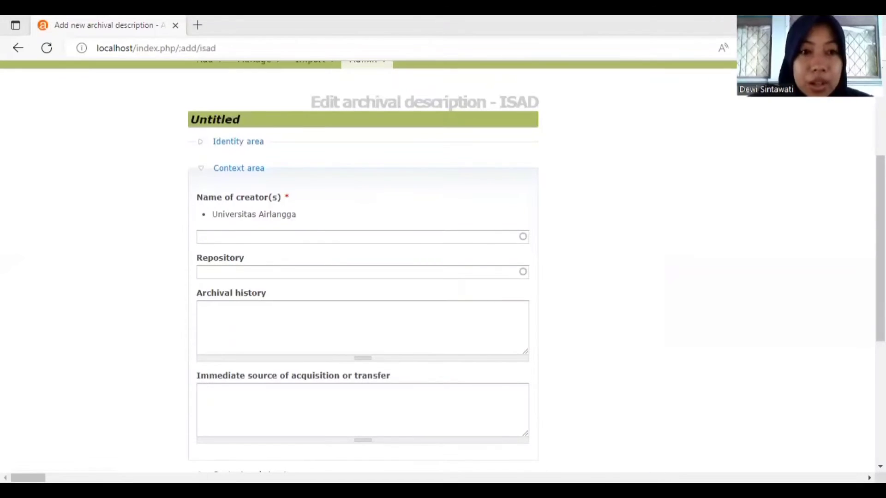
pyautogui.hotkey('alt', 'Tab')
pyautogui.write('Pemenang Juara 1 Kuis RT RW 01 Acara Dies Natalis Universitas Airlangga ke-51')
pyautogui.click(253, 170)
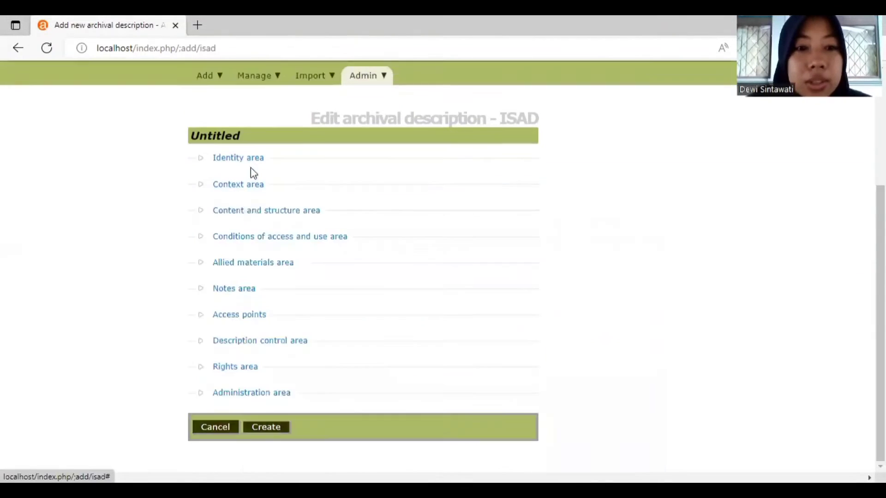
# Step: Add Indonesian as the language of material in the Conditions of access and use area
pyautogui.click(263, 210)
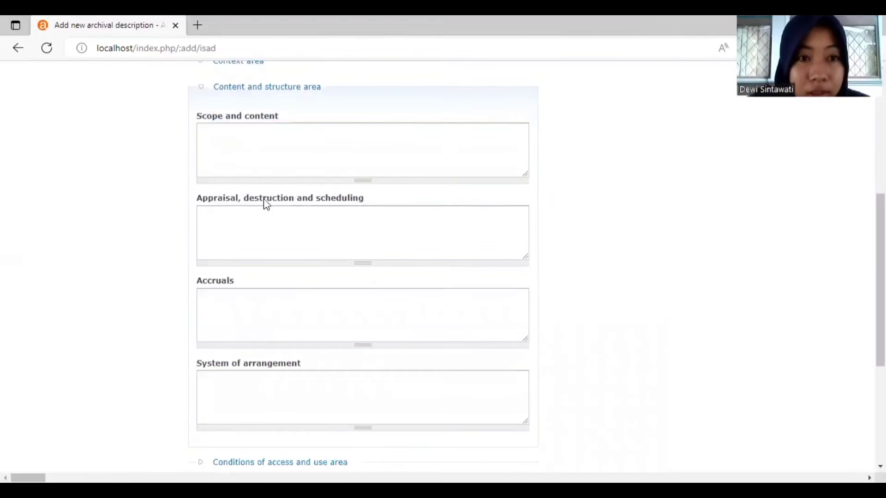
pyautogui.click(279, 88)
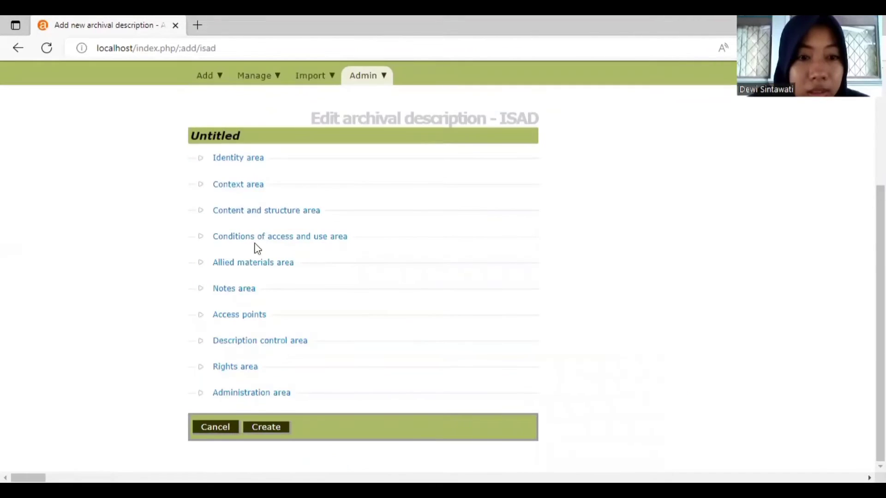
pyautogui.click(257, 236)
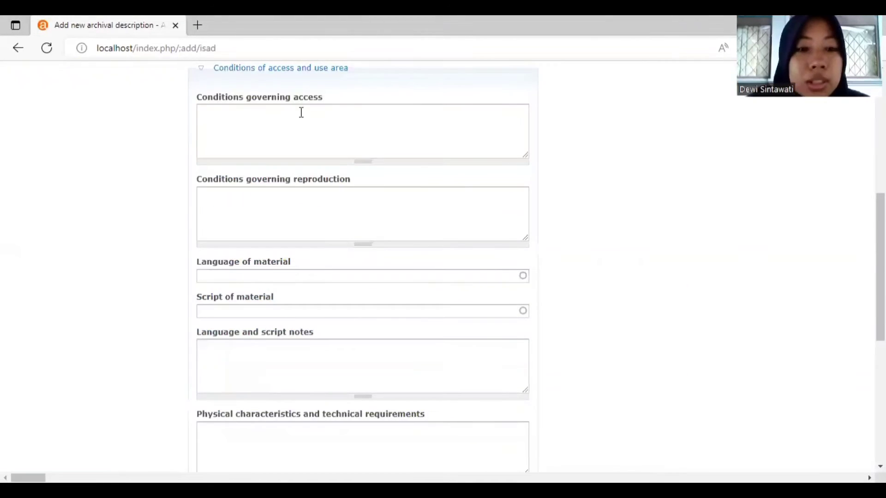
pyautogui.click(279, 276)
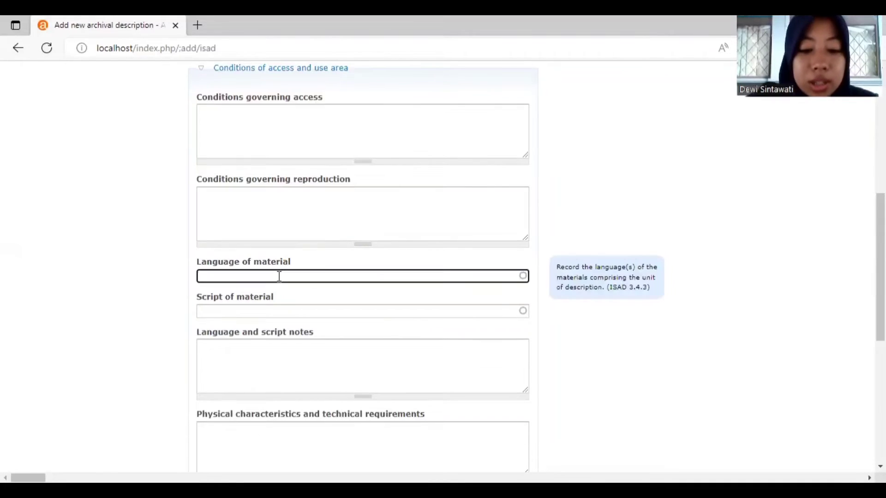
pyautogui.write('Indo')
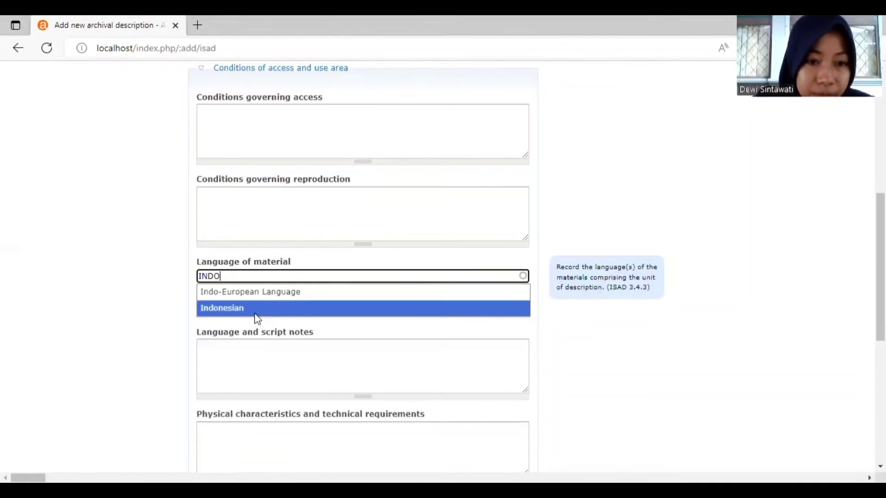
pyautogui.click(277, 307)
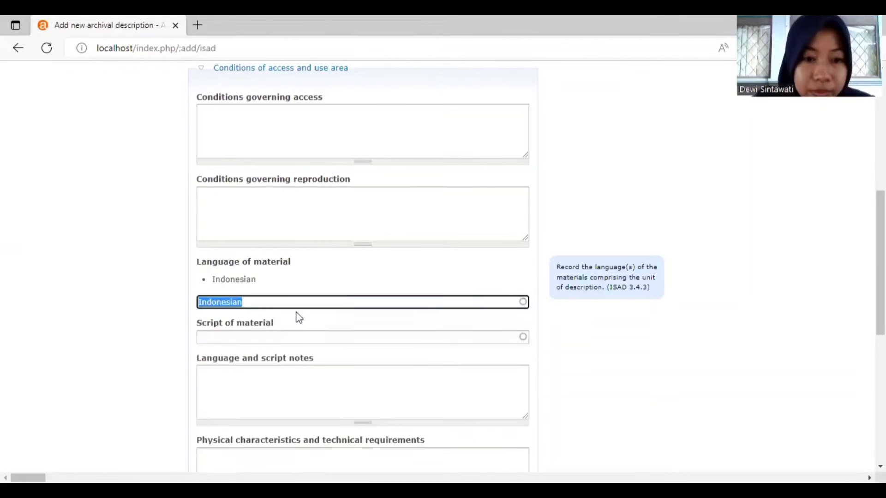
pyautogui.click(292, 73)
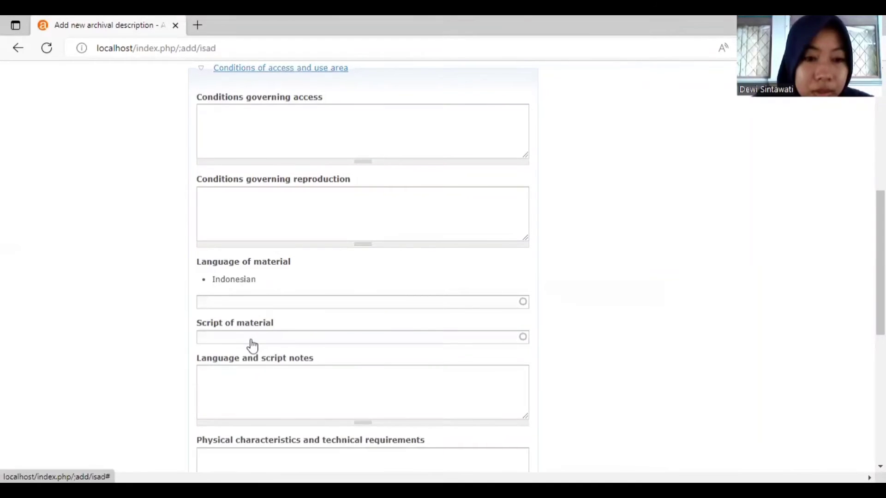
# Step: Set institution identifier Universitas Airlangga, status Final, level of detail Full, and language Indonesian
pyautogui.click(252, 340)
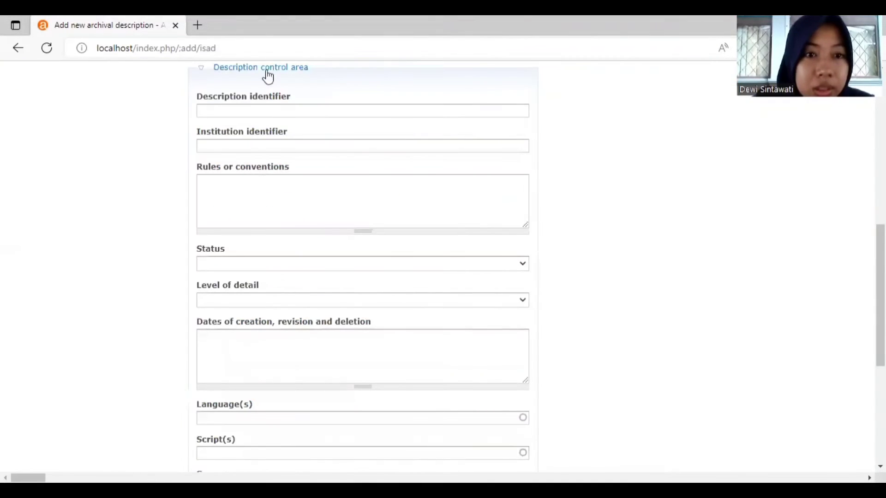
pyautogui.click(257, 146)
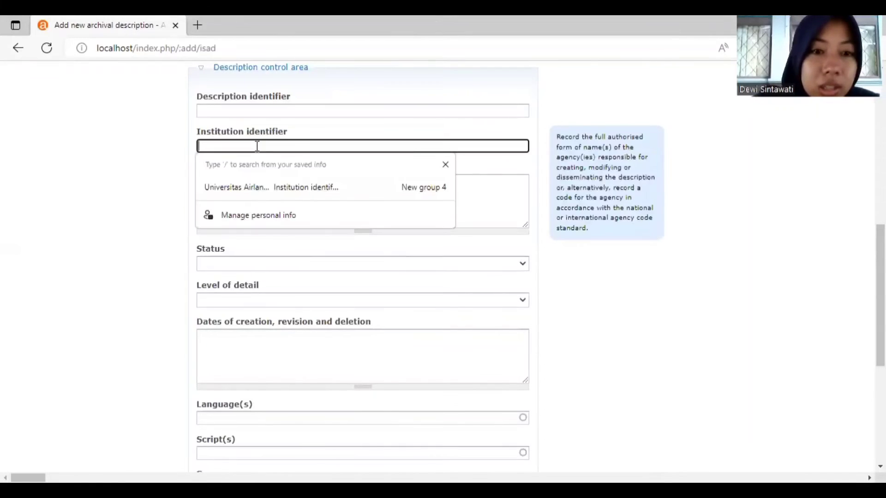
pyautogui.click(257, 187)
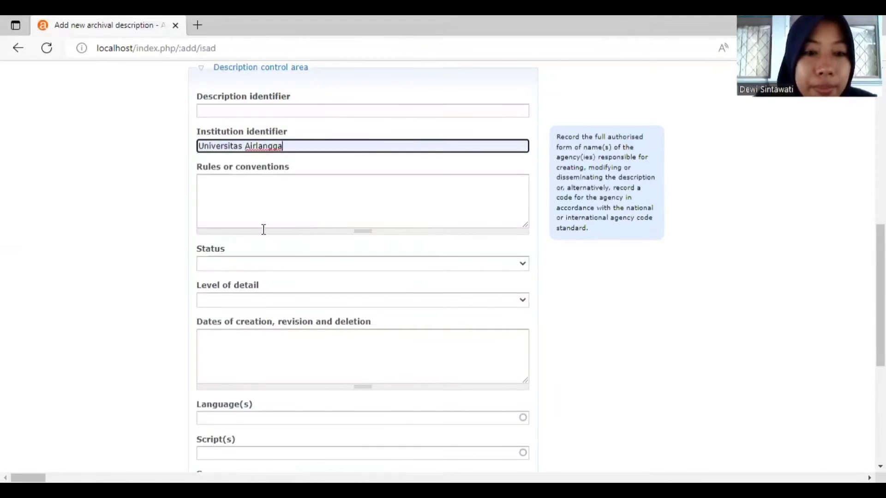
pyautogui.click(274, 264)
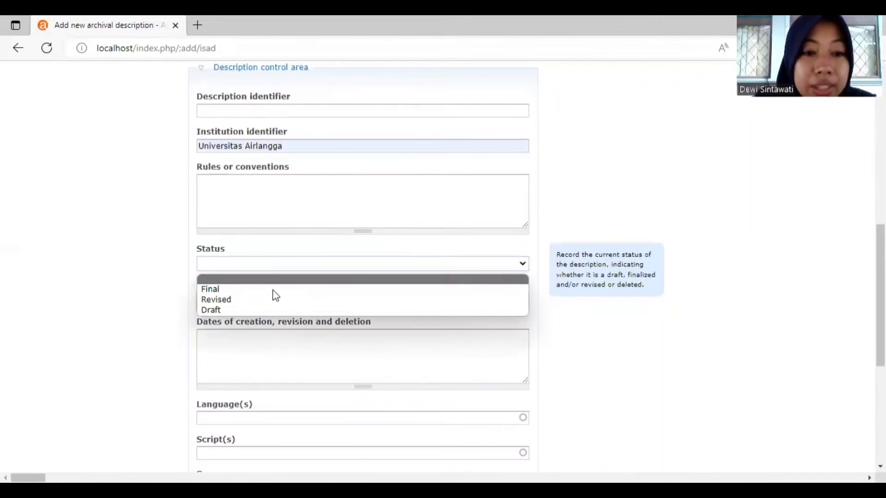
pyautogui.click(273, 290)
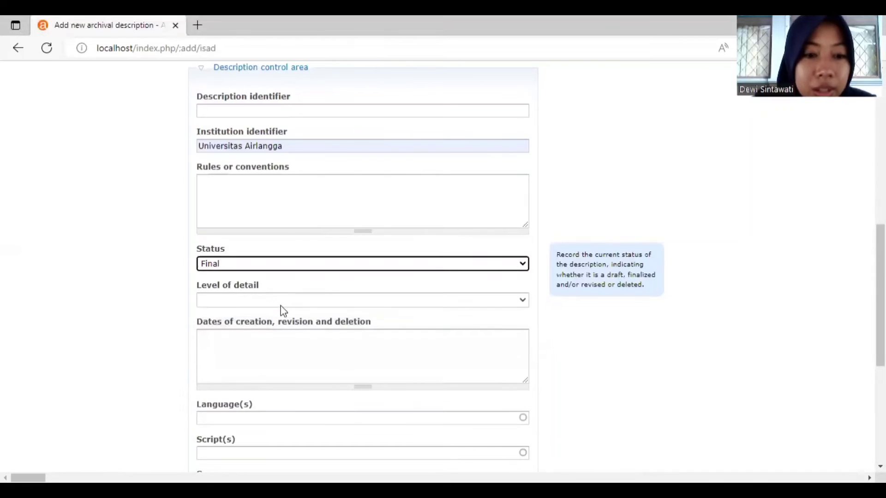
pyautogui.click(281, 306)
pyautogui.click(284, 327)
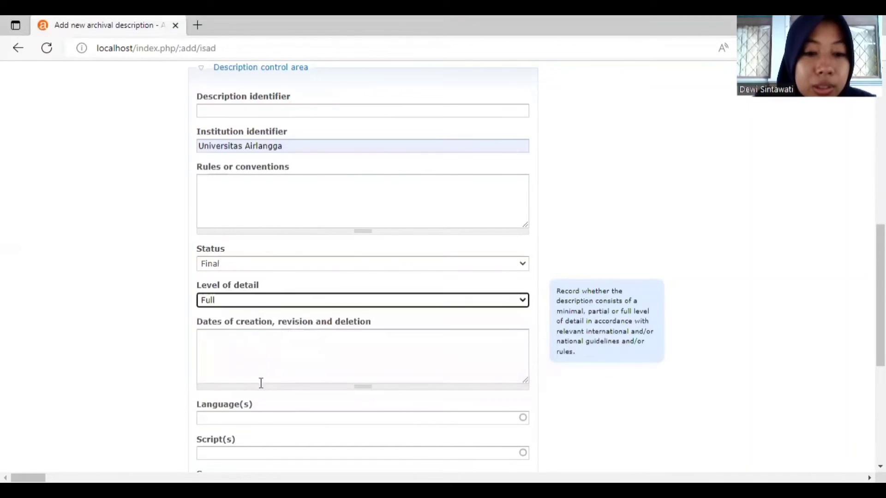
pyautogui.click(256, 418)
pyautogui.write('INDO')
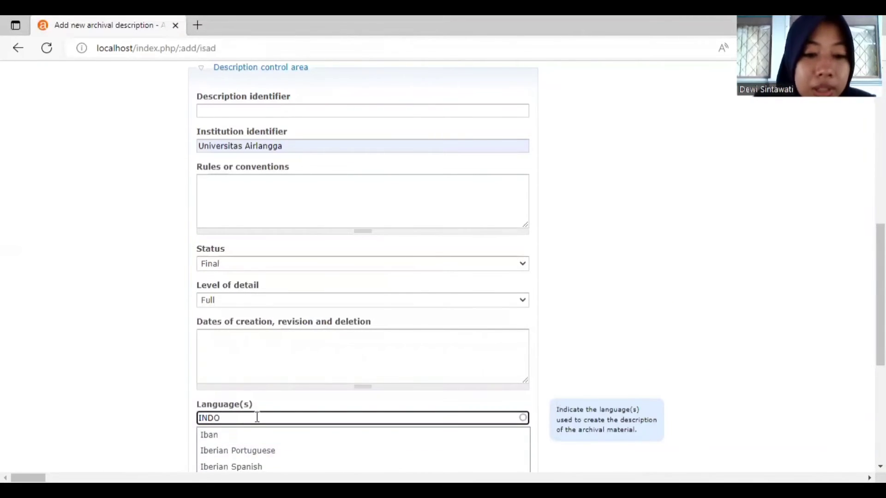
pyautogui.click(249, 452)
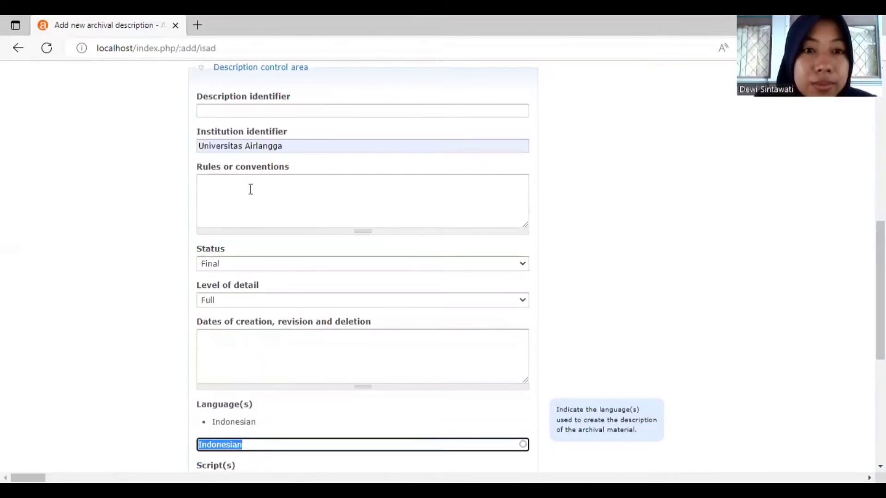
pyautogui.click(281, 72)
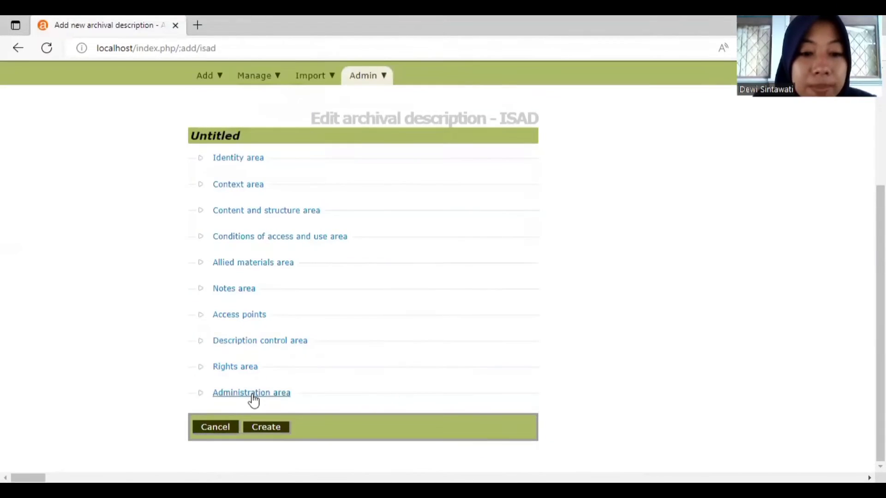
# Step: Set the publication status to Published and create the HM.02 fonds record
pyautogui.click(253, 396)
pyautogui.scroll(-1, 253, 398)
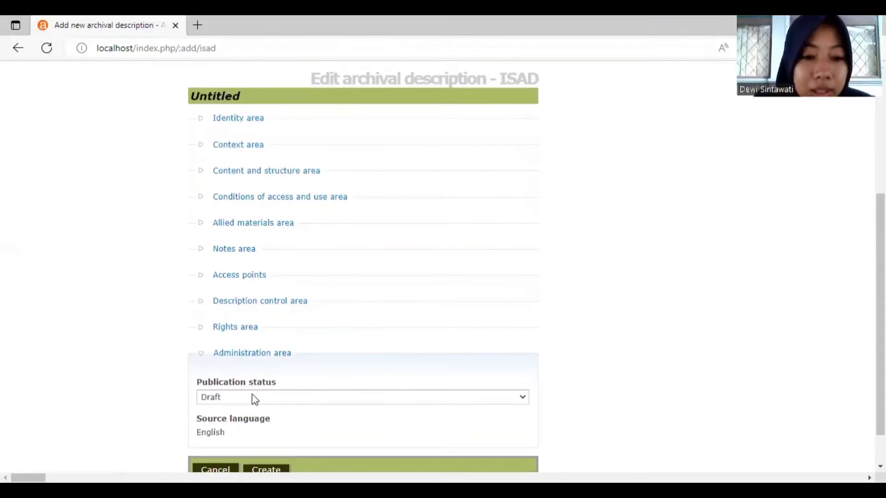
pyautogui.click(257, 398)
pyautogui.click(260, 424)
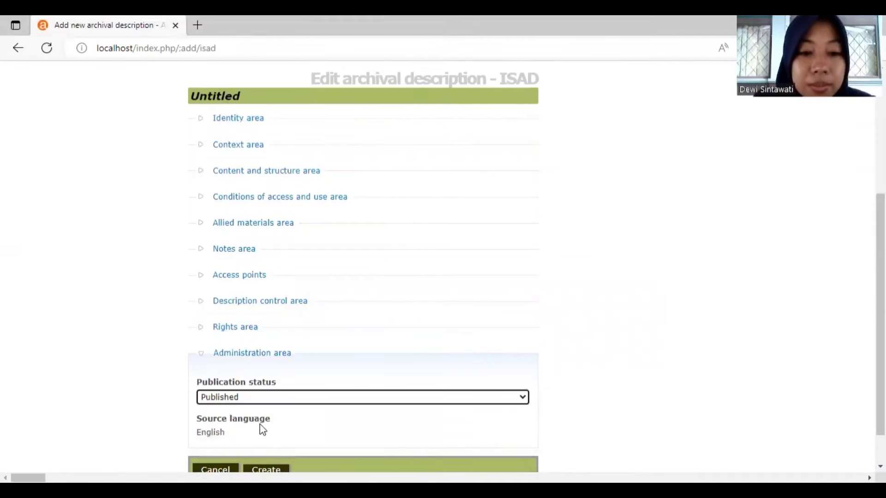
pyautogui.scroll(-1, 469, 393)
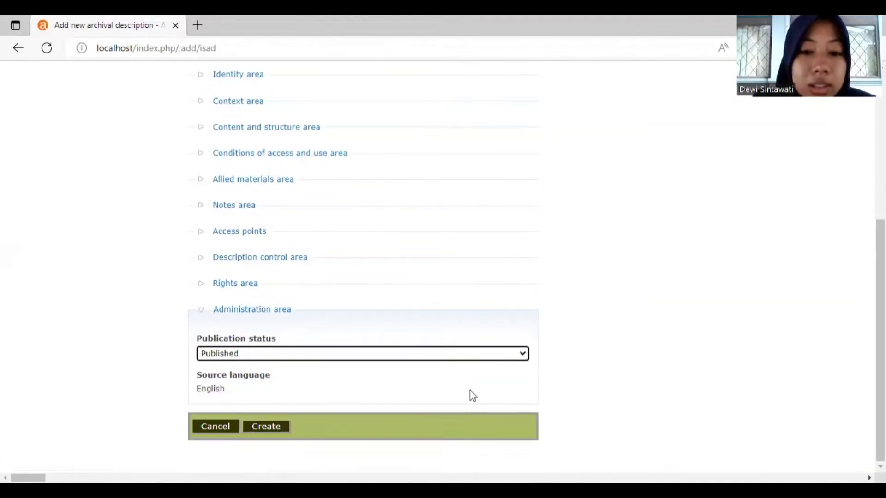
pyautogui.click(263, 428)
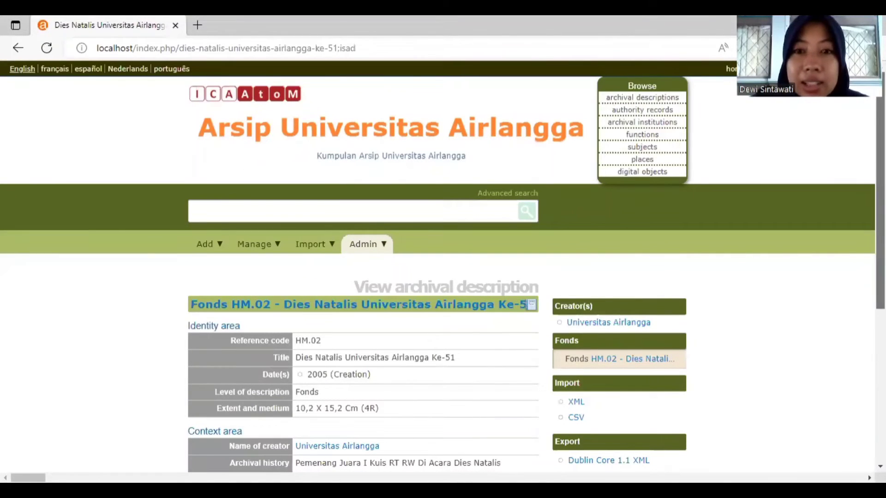
pyautogui.scroll(-3, 443, 277)
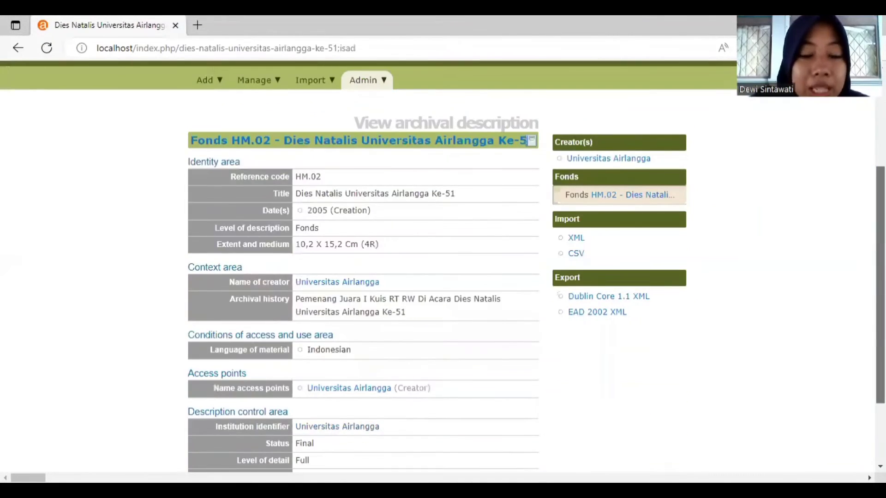
pyautogui.scroll(-1, 443, 277)
pyautogui.scroll(-2, 860, 316)
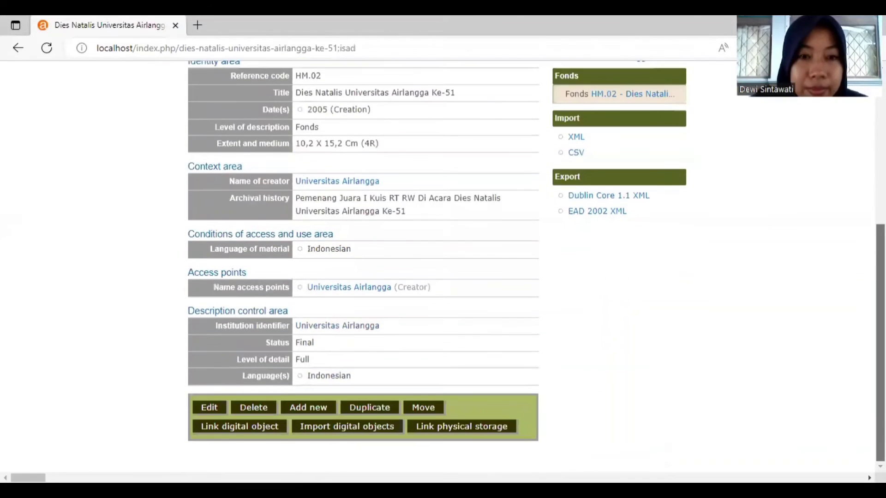
pyautogui.scroll(4, 860, 316)
pyautogui.scroll(-2, 859, 317)
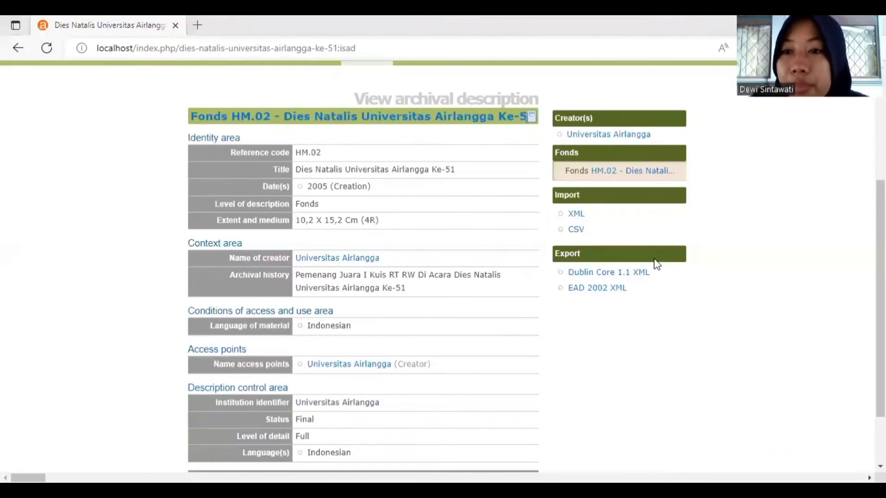
pyautogui.scroll(3, 838, 281)
pyautogui.scroll(1, 444, 221)
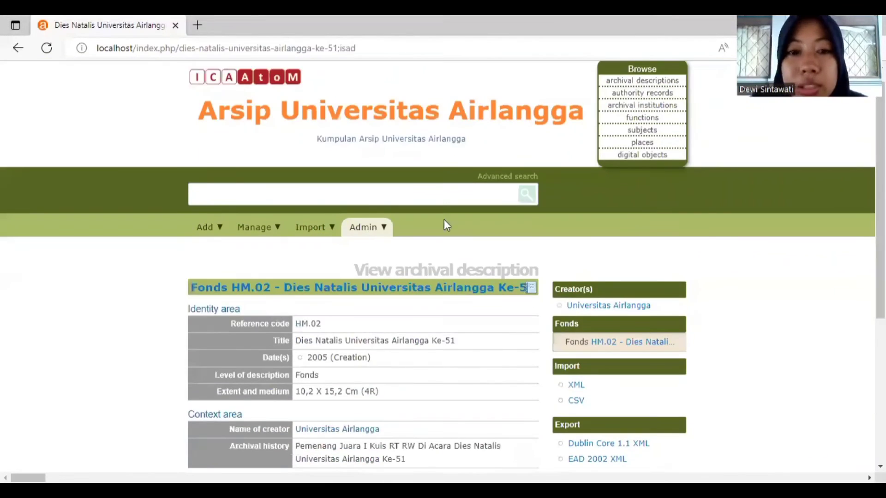
pyautogui.click(204, 226)
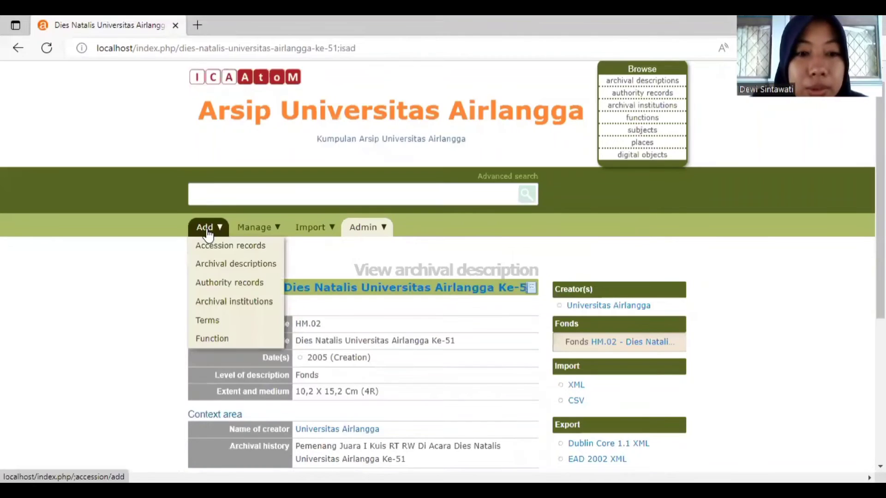
# Step: Start a new description with identifier HM.02 and title 'Dies Natalis Universitas Airlangga Ke-51'
pyautogui.click(225, 275)
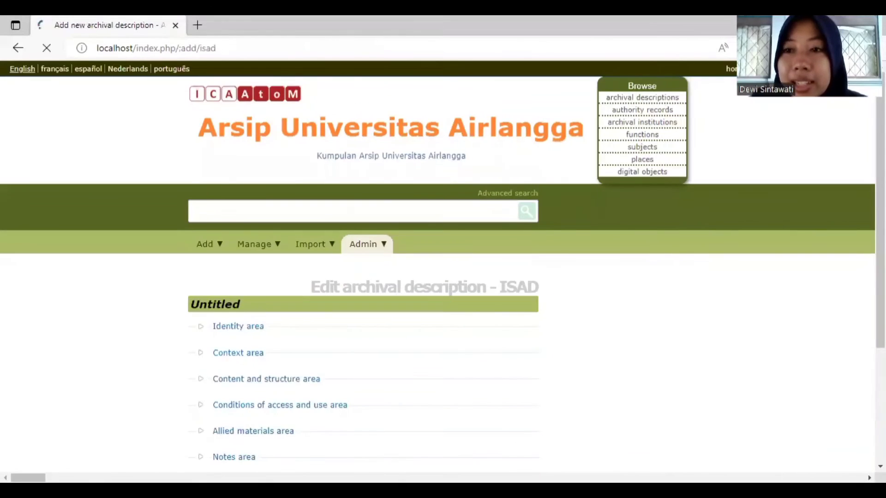
pyautogui.scroll(-4, 381, 238)
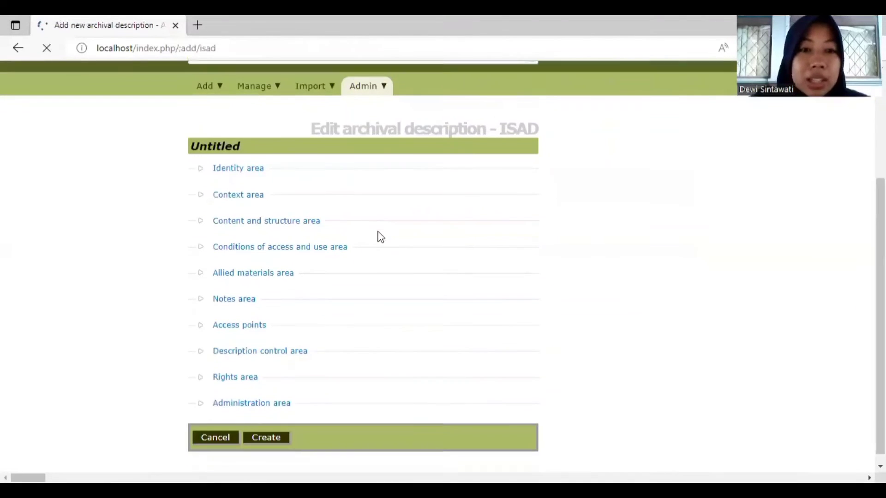
pyautogui.click(241, 170)
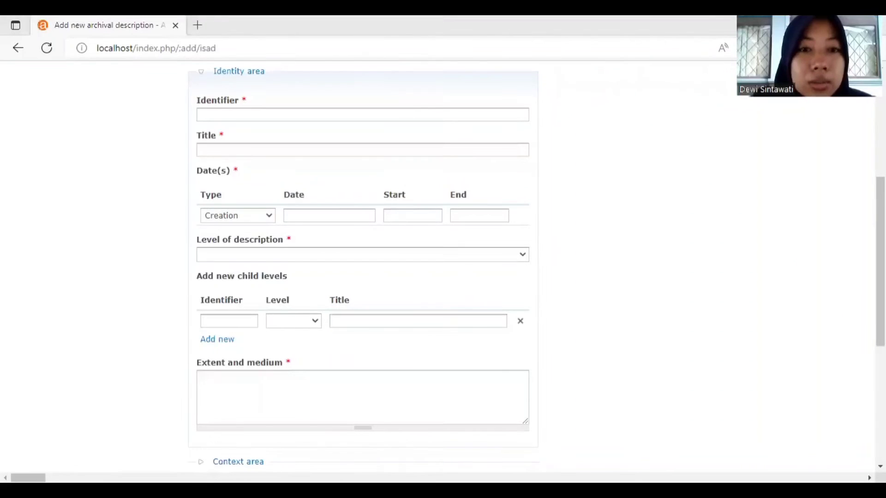
pyautogui.click(356, 113)
pyautogui.write('HM.02')
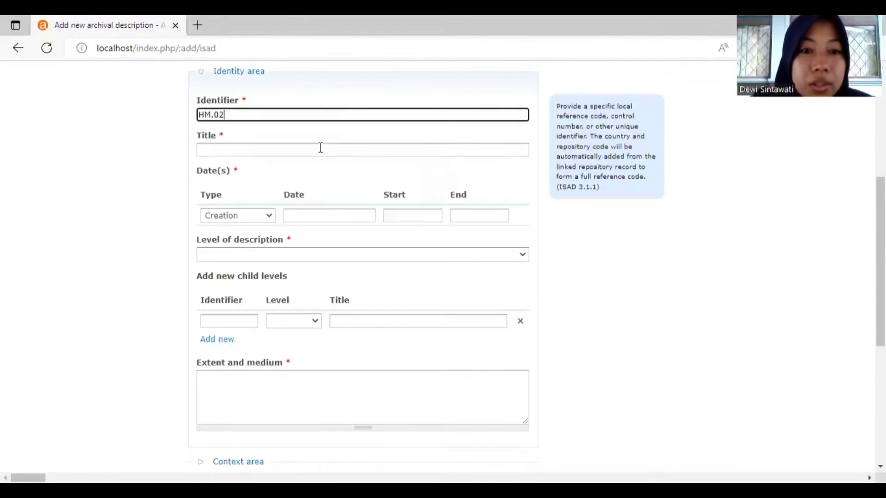
pyautogui.press('Tab')
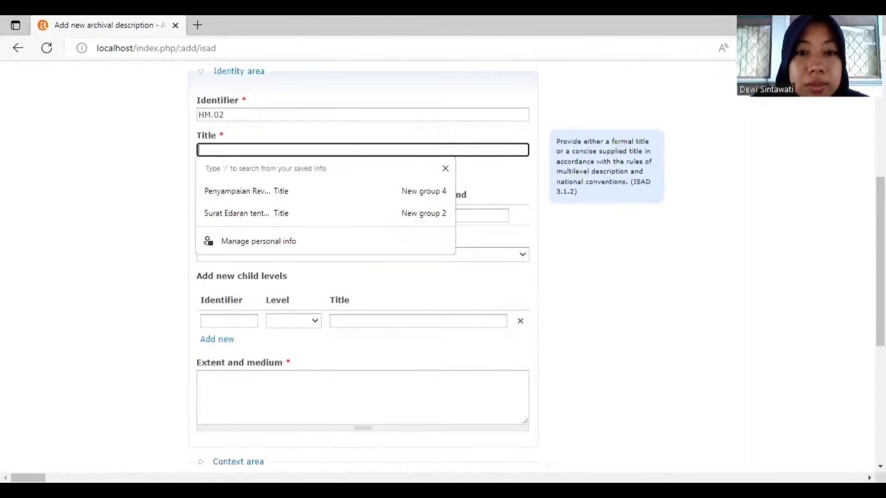
pyautogui.hotkey('alt', 'Tab')
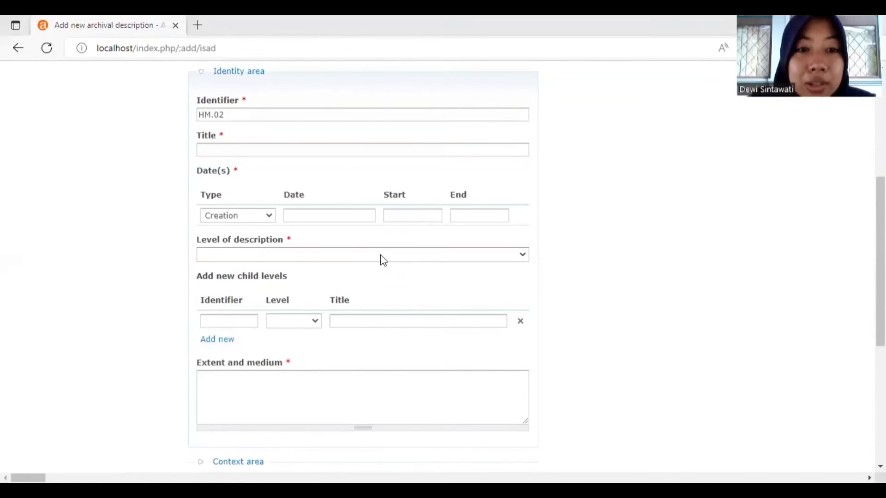
pyautogui.click(347, 152)
pyautogui.write('Dies Natalis Universitas Airlangga Ke-51')
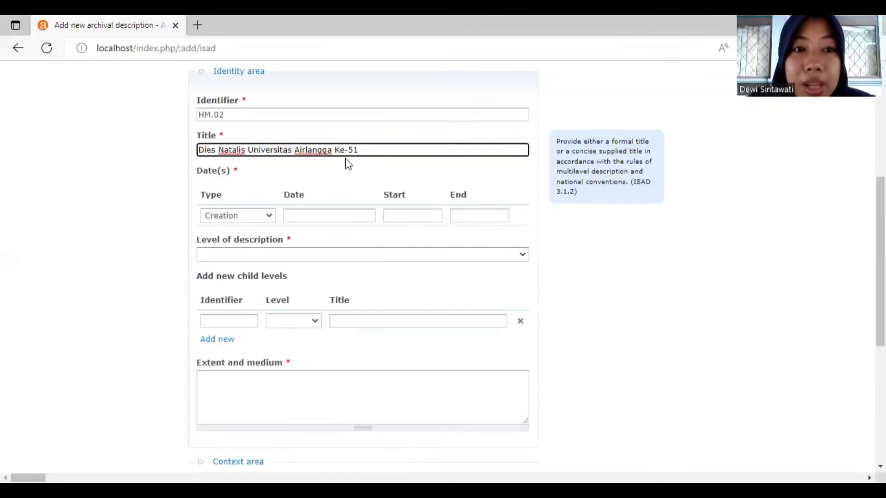
# Step: Set the creation date to 2005 and the level of description to Fonds
pyautogui.click(311, 216)
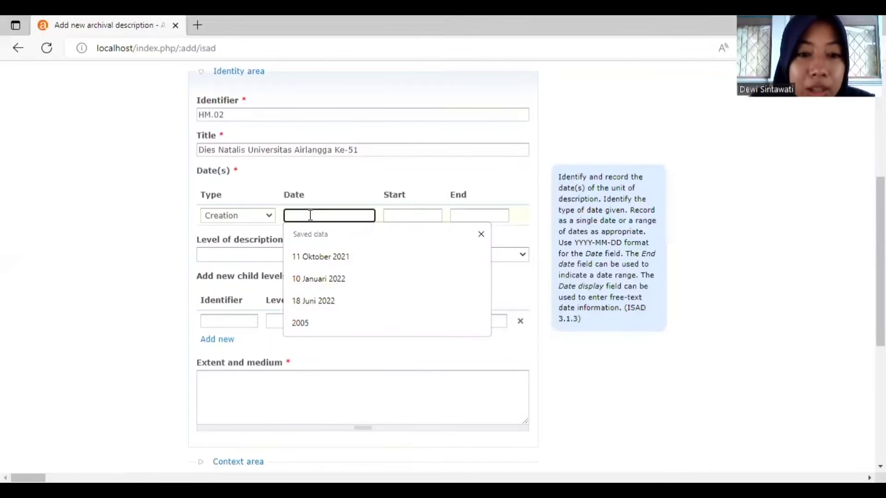
pyautogui.click(307, 323)
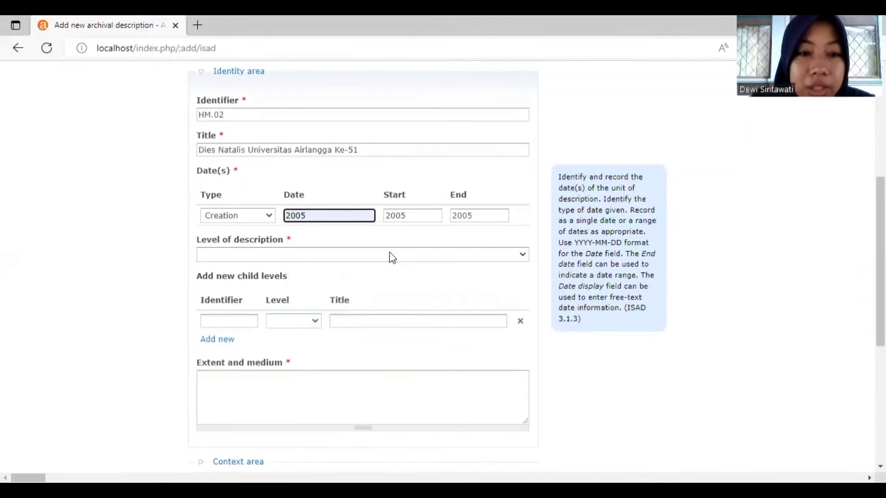
pyautogui.click(393, 255)
pyautogui.click(367, 301)
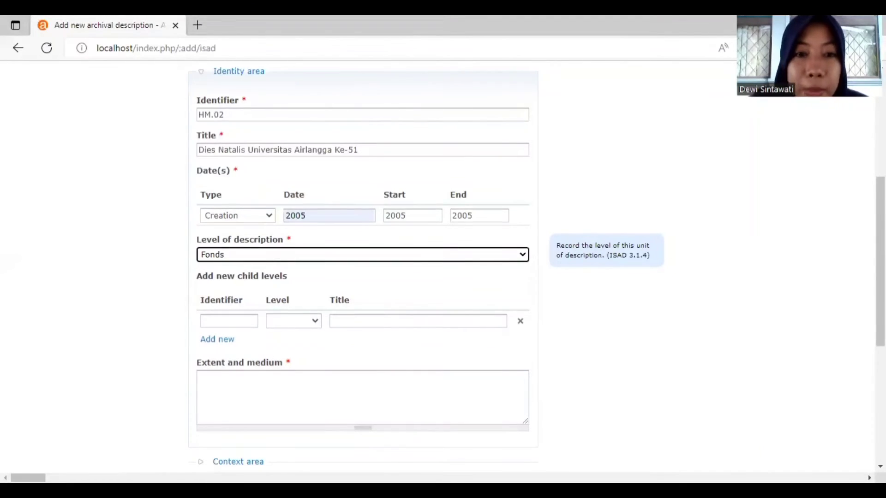
# Step: Paste '10,2 X 15,2 Cm (4R)' as the extent and medium, then collapse the Identity area
pyautogui.hotkey('alt', 'Tab')
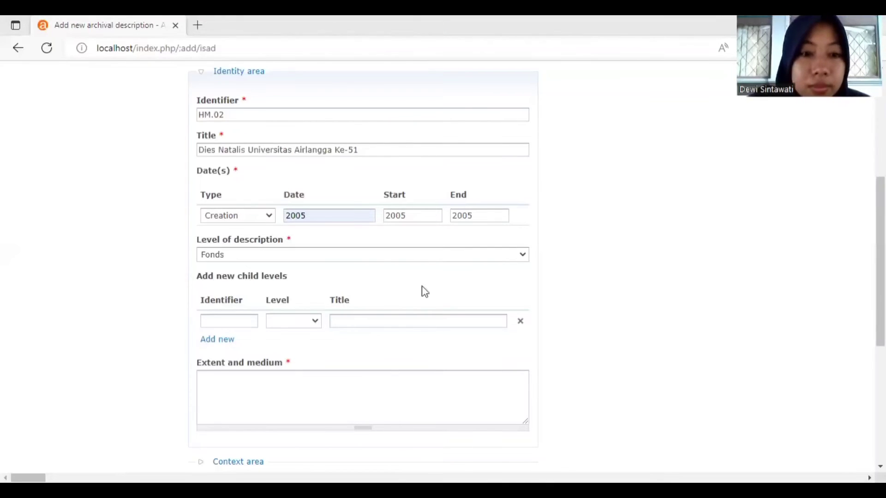
pyautogui.click(305, 390)
pyautogui.write('10,2 X 15,2 Cm (4R)')
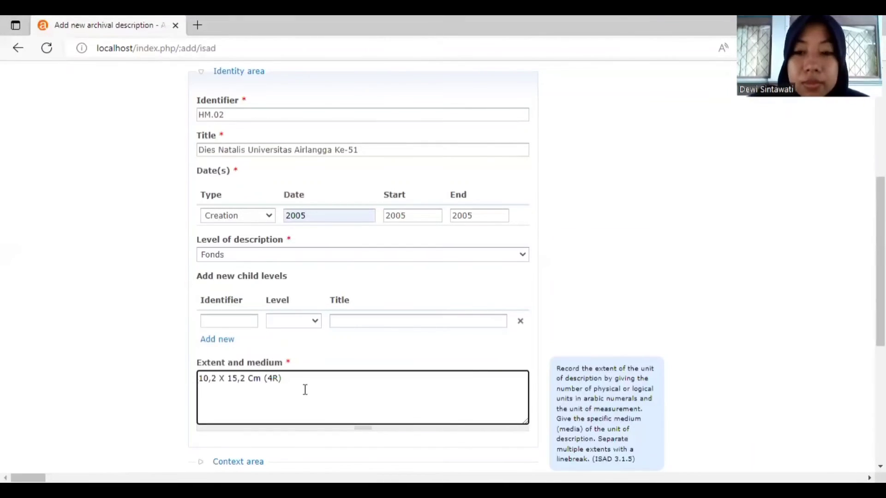
pyautogui.scroll(-1, 881, 277)
pyautogui.scroll(1, 680, 235)
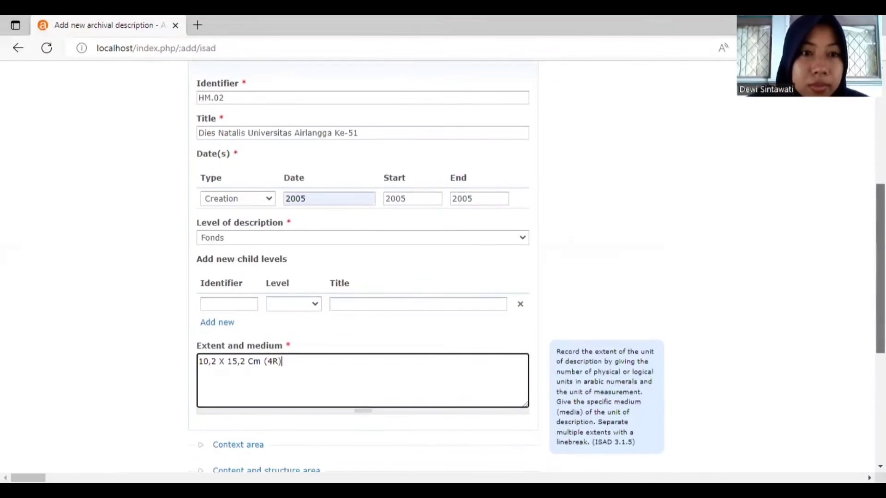
pyautogui.click(256, 79)
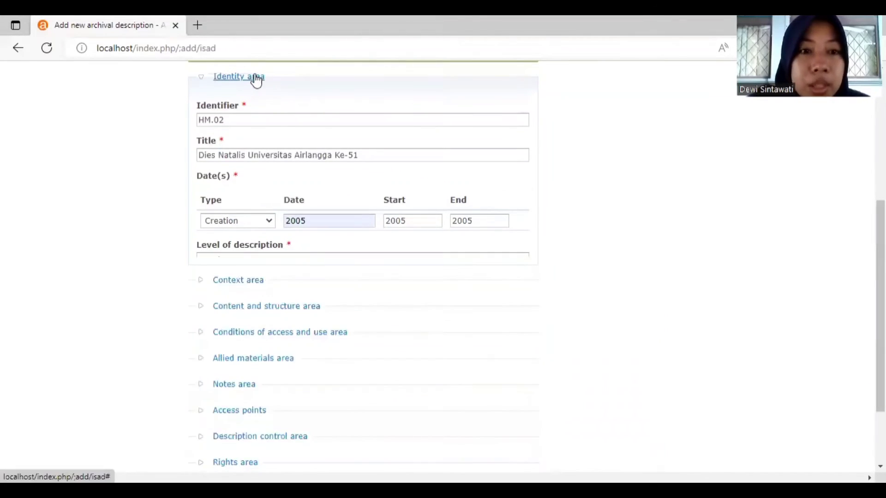
# Step: In the Context area, choose Universitas Airlangga as the name of creator
pyautogui.click(221, 187)
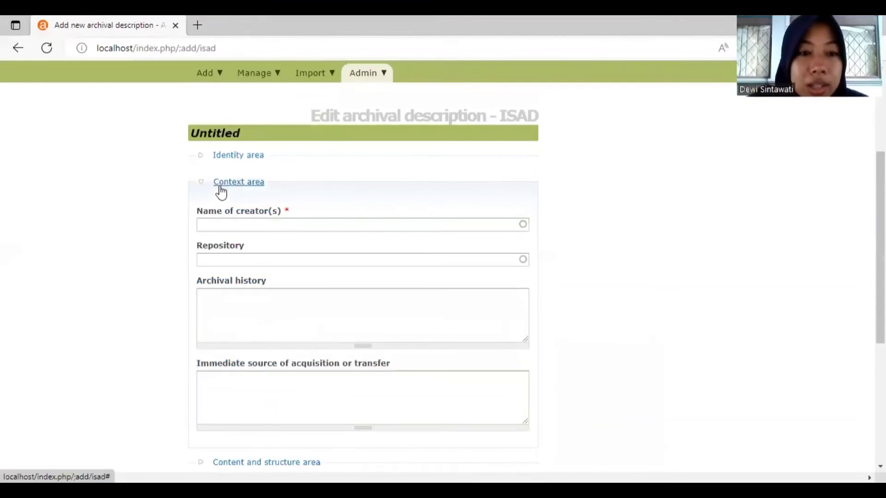
pyautogui.click(246, 224)
pyautogui.write('UNI')
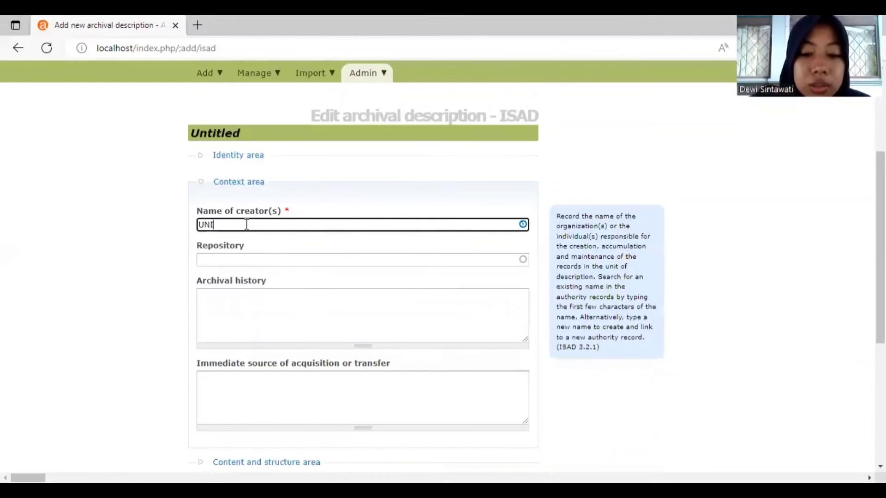
pyautogui.write('VERSITAS A')
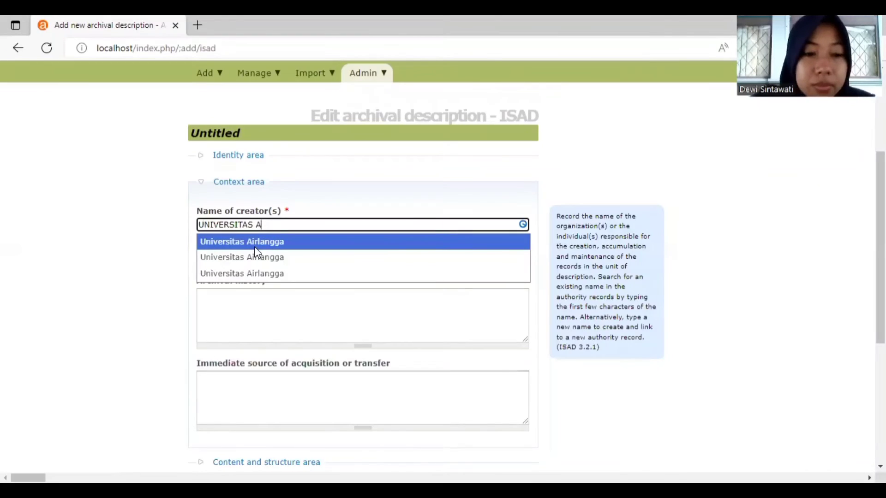
pyautogui.click(257, 248)
pyautogui.click(256, 250)
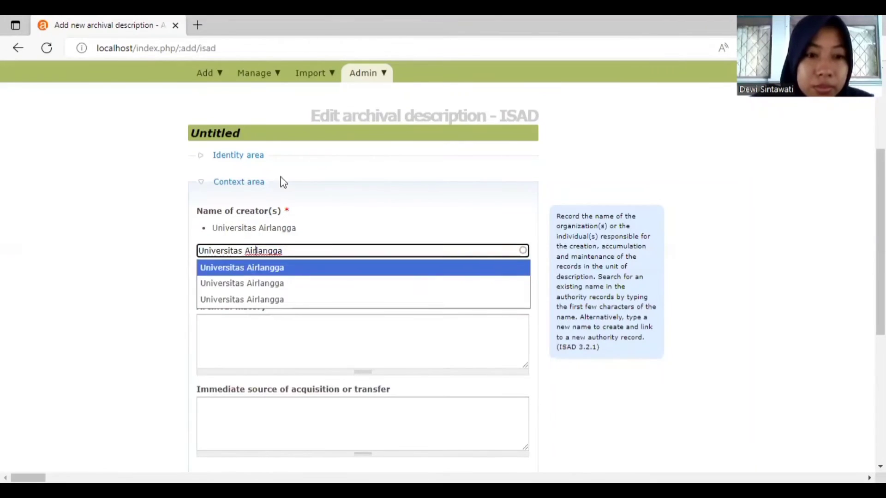
# Step: Paste the Dies Natalis Ke-51 quiz-winner text into Archival history and collapse the Context area
pyautogui.click(271, 210)
pyautogui.click(276, 214)
pyautogui.click(269, 89)
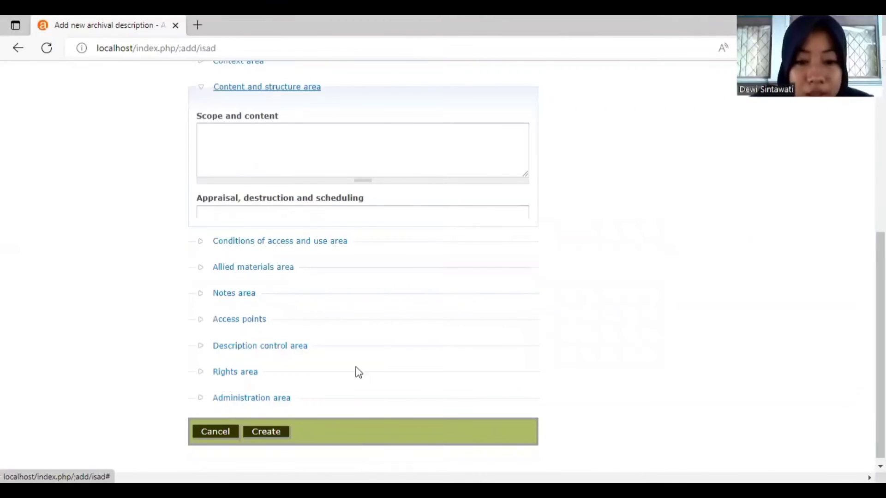
pyautogui.click(267, 431)
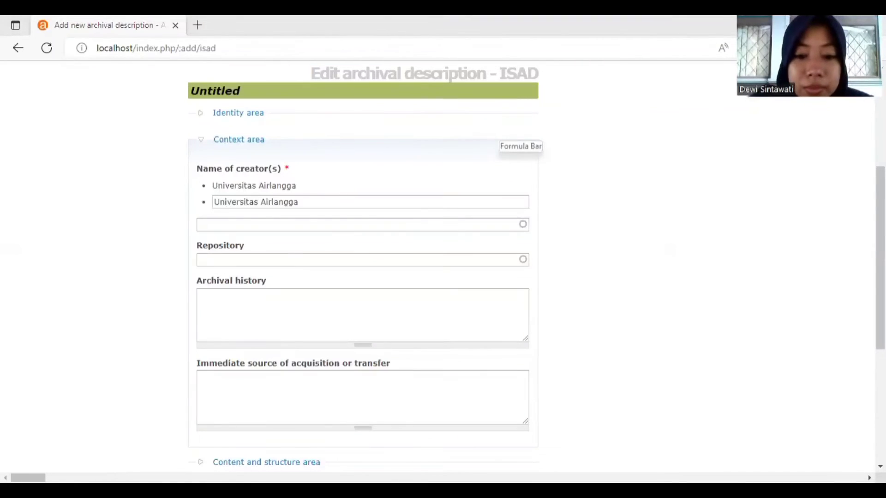
pyautogui.click(306, 301)
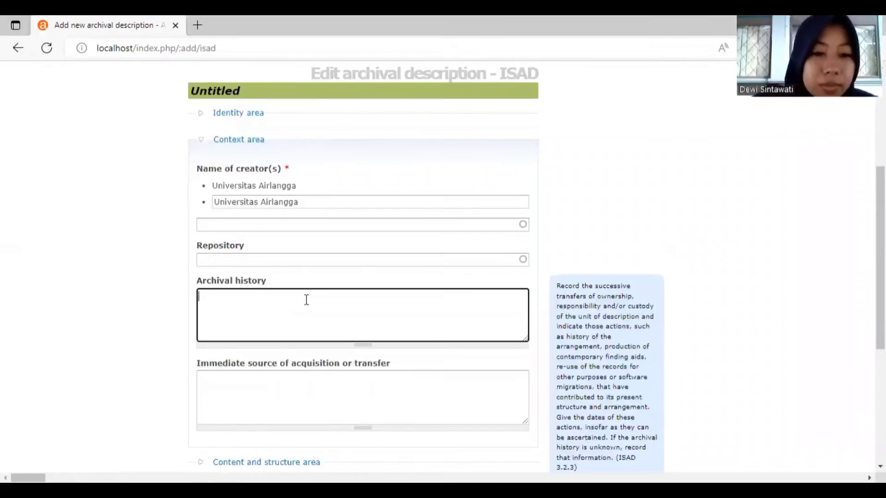
pyautogui.write('Pemenang Juara II Kuis RT RW Di Acara Dies Natalis Universitas Airlangga Ke-51')
pyautogui.click(254, 144)
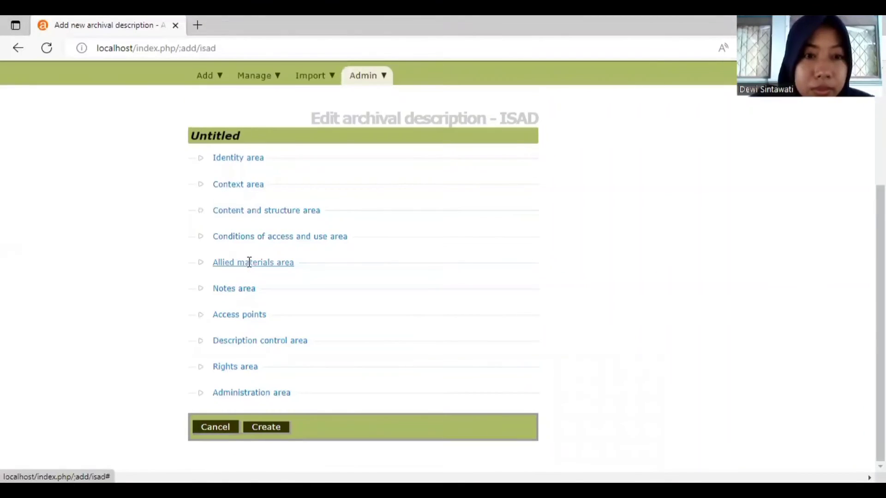
# Step: Set the description's institution identifier to Universitas Airlangga in the Description control area
pyautogui.click(249, 262)
pyautogui.click(260, 102)
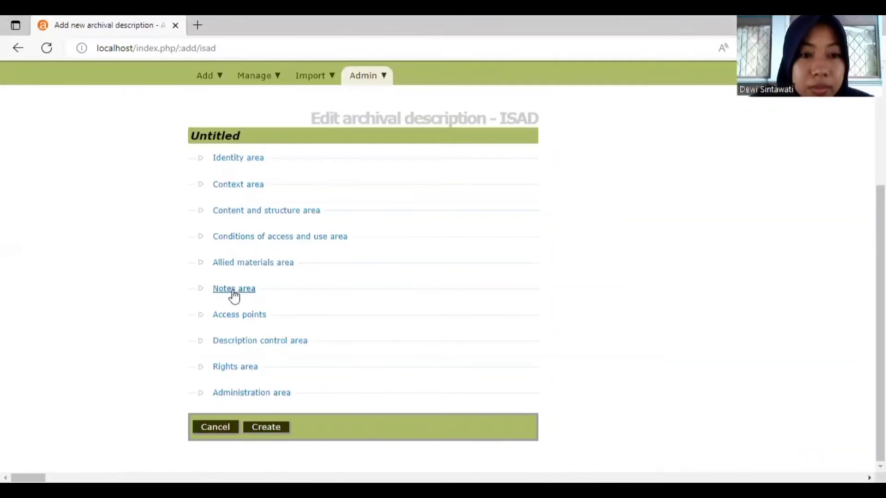
pyautogui.click(234, 292)
pyautogui.click(234, 293)
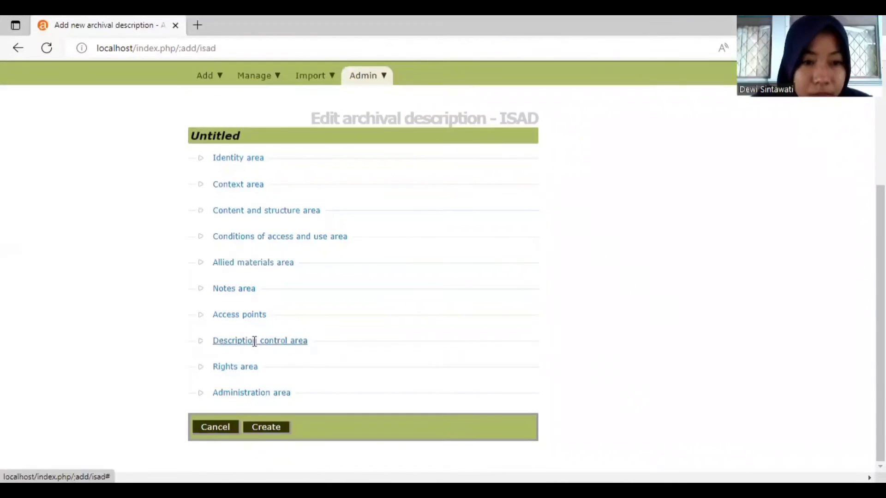
pyautogui.click(255, 341)
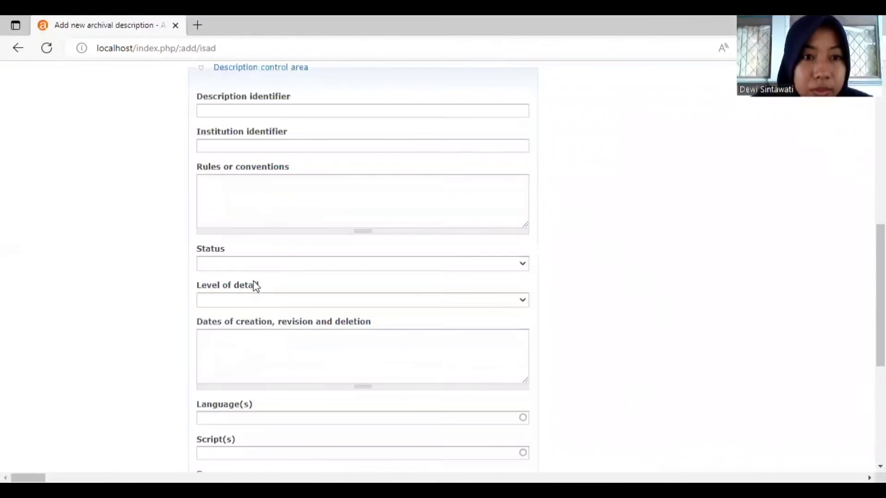
pyautogui.click(312, 145)
pyautogui.click(307, 186)
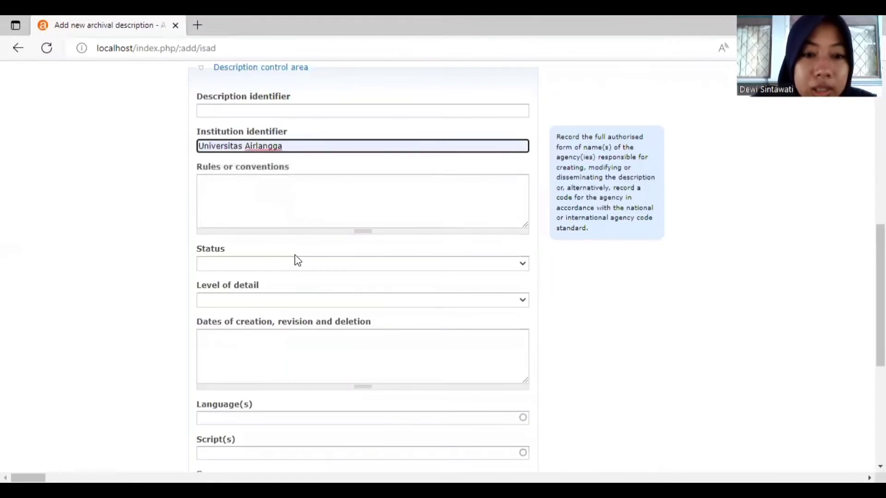
# Step: Set description status to Final, level of detail to Full, and language to Indonesian
pyautogui.click(296, 266)
pyautogui.click(284, 289)
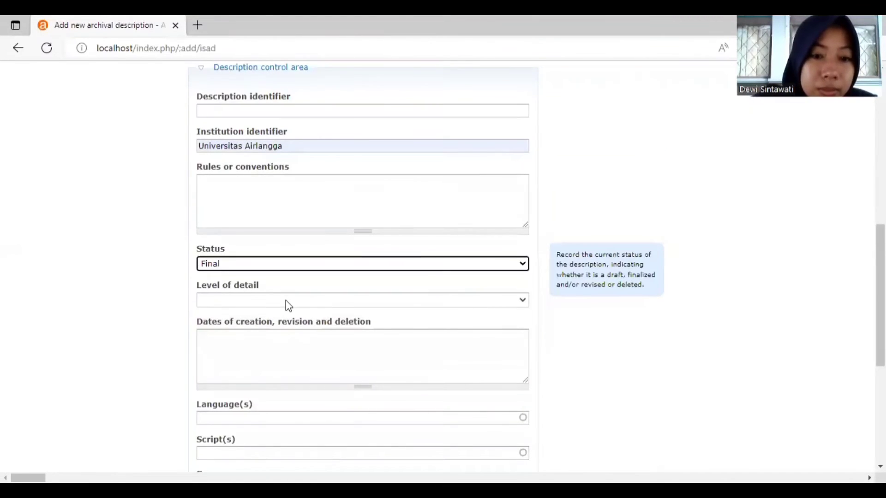
pyautogui.click(286, 301)
pyautogui.click(283, 329)
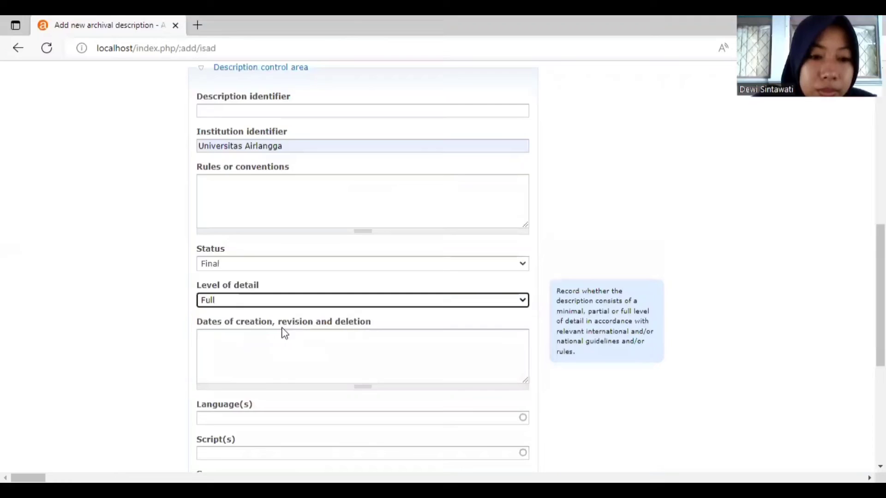
pyautogui.click(253, 418)
pyautogui.write('INDO')
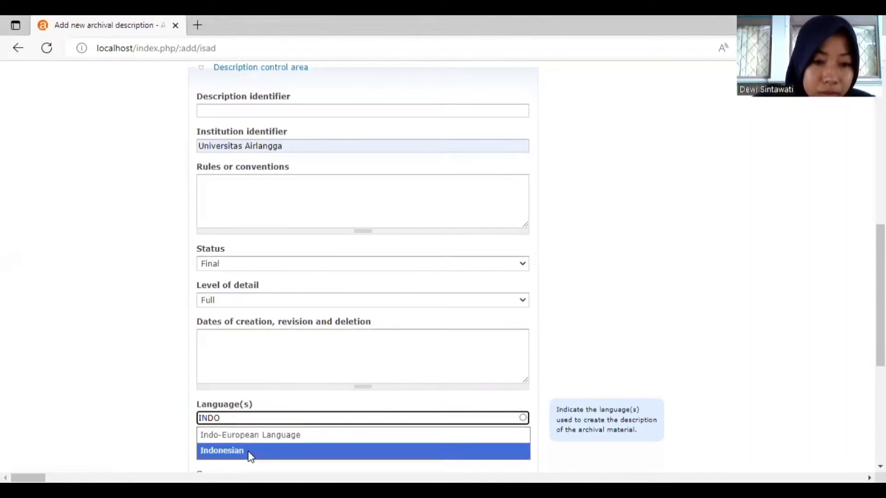
pyautogui.click(248, 451)
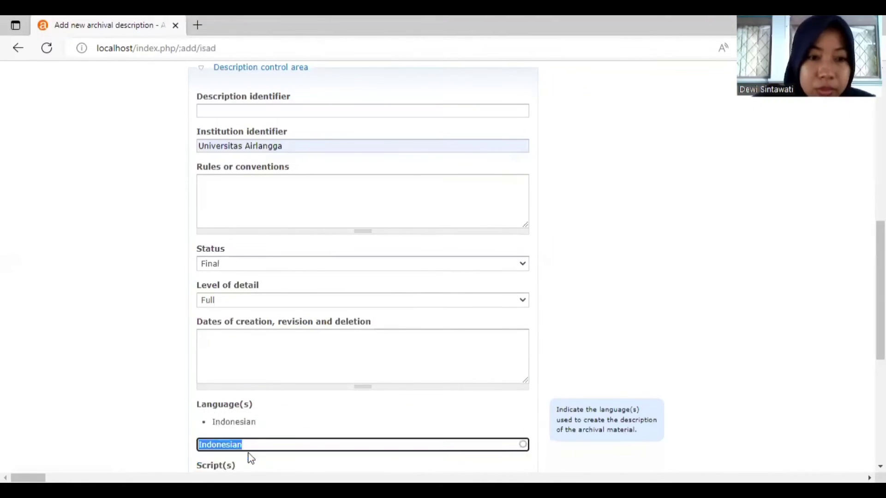
pyautogui.click(273, 68)
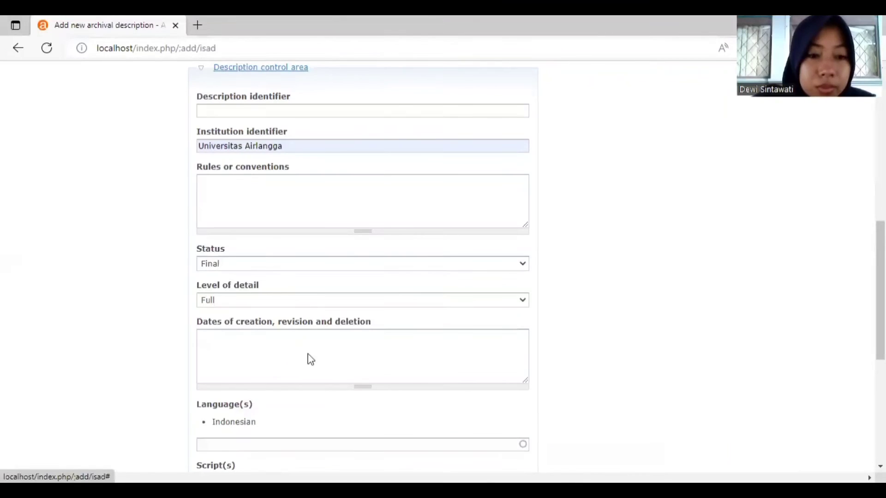
# Step: Set the publication status to Published and create the archival description
pyautogui.click(261, 399)
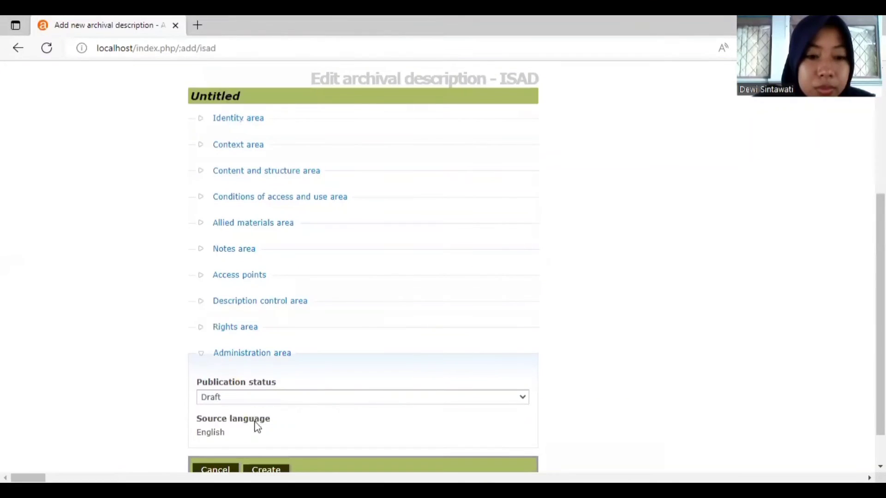
pyautogui.click(255, 397)
pyautogui.click(255, 424)
pyautogui.scroll(-1, 271, 466)
pyautogui.click(271, 466)
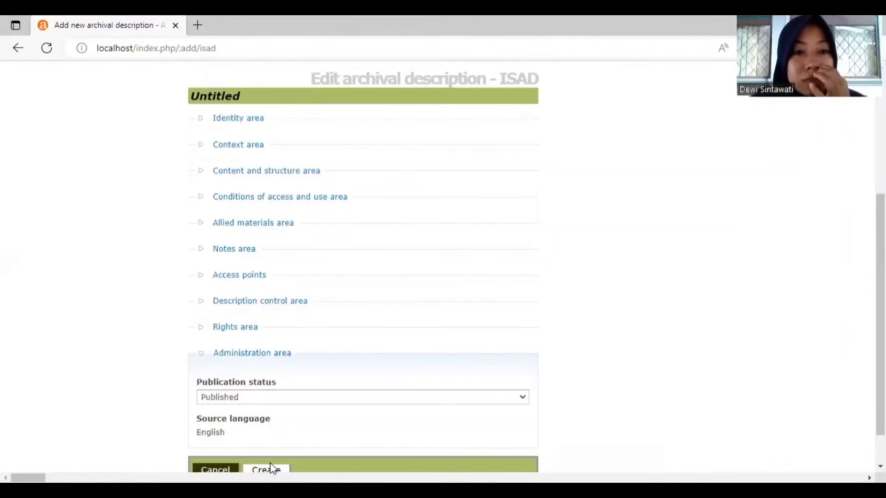
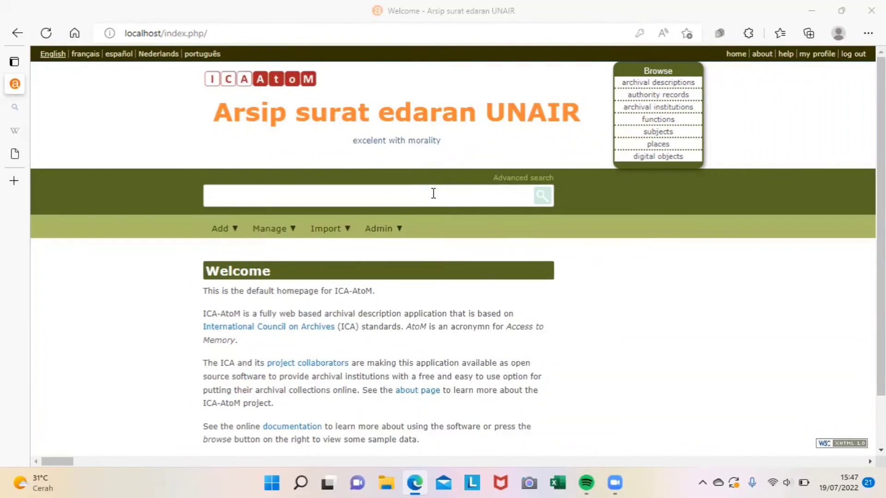
# Step: Choose Add > Archival descriptions to open a blank ISAD description form
pyautogui.moveTo(232, 233)
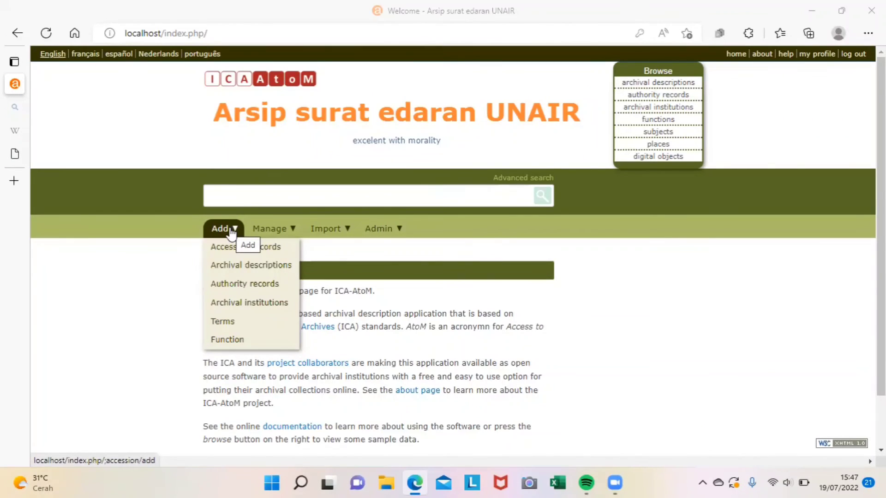
pyautogui.click(236, 268)
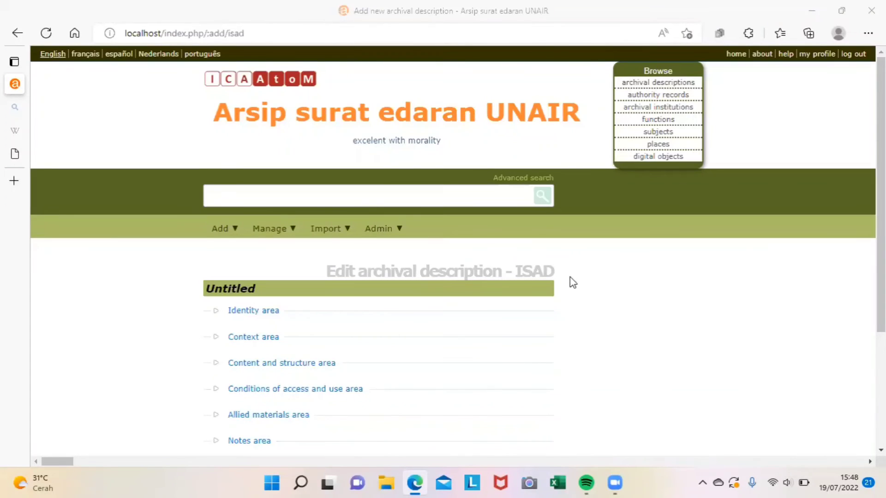
# Step: Expand the Identity area and set the identifier to AU
pyautogui.scroll(-2, 833, 254)
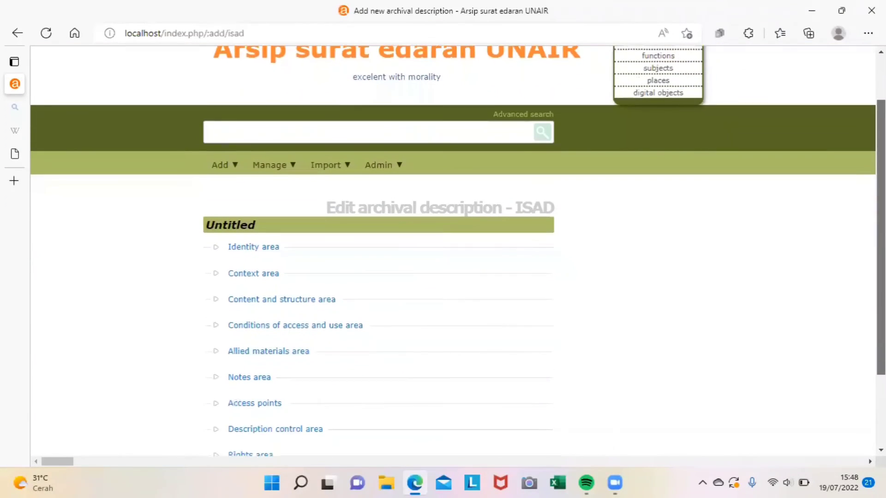
pyautogui.click(254, 243)
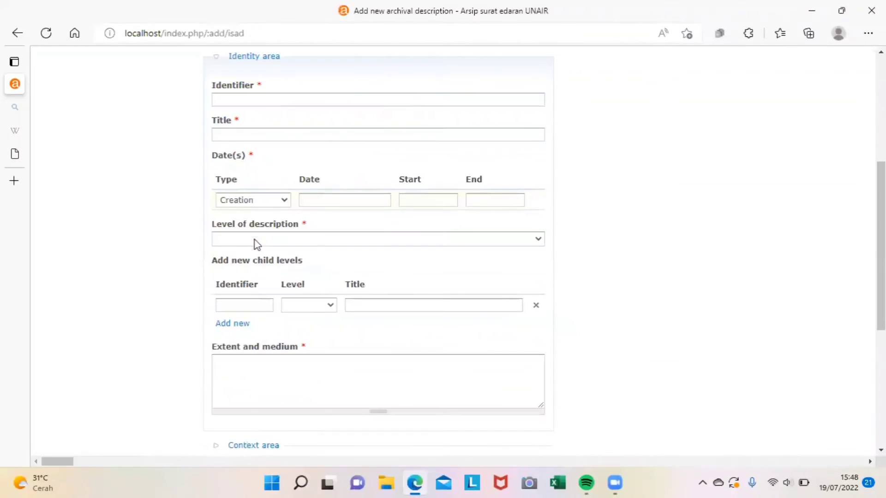
pyautogui.click(289, 102)
pyautogui.click(237, 144)
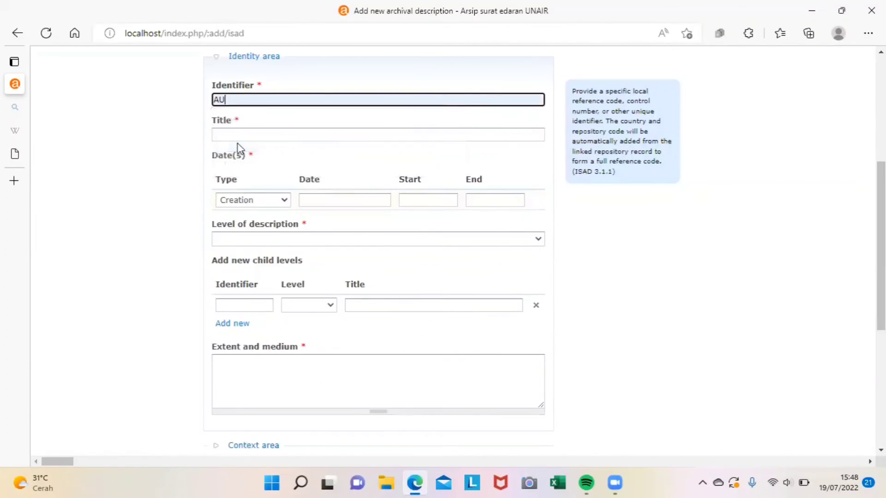
pyautogui.click(239, 135)
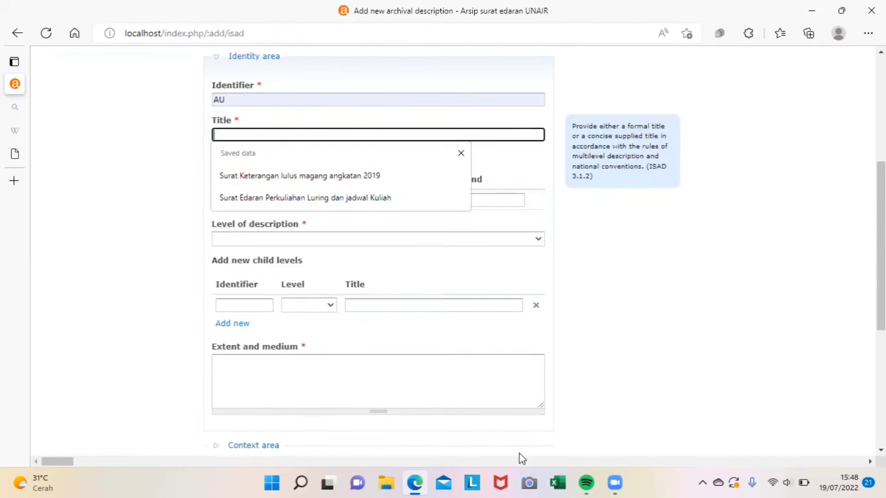
# Step: Paste the title 'RAPIMTAS (Rapat Terbuka Senat) tahun 1997' copied from the Excel sheet
pyautogui.click(558, 484)
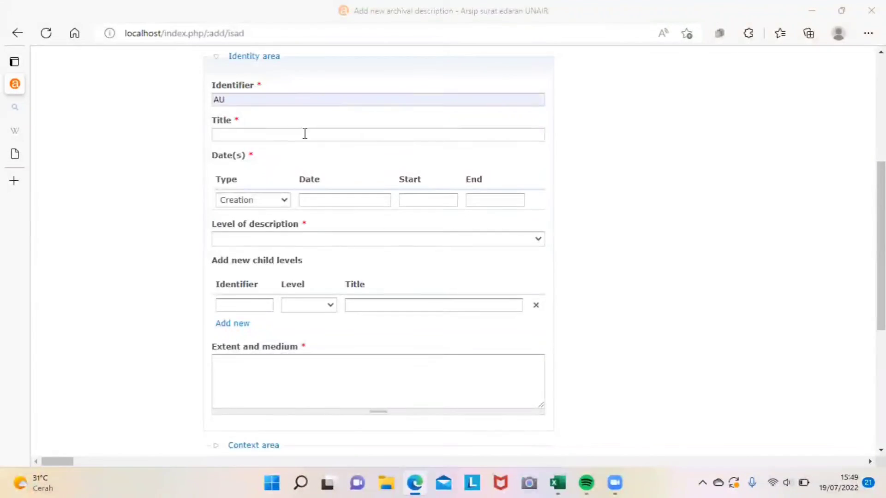
pyautogui.click(304, 134)
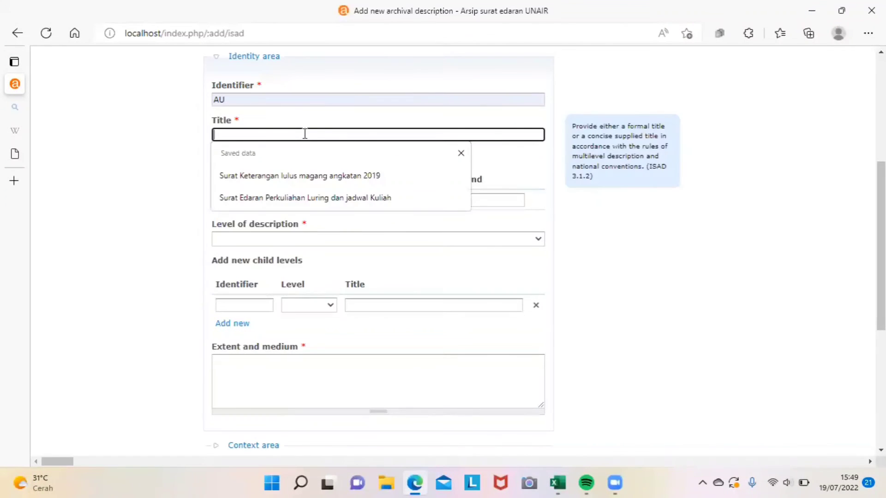
pyautogui.write('RAPIMTAS (Rapat Terbuka Senat) tahun 1997')
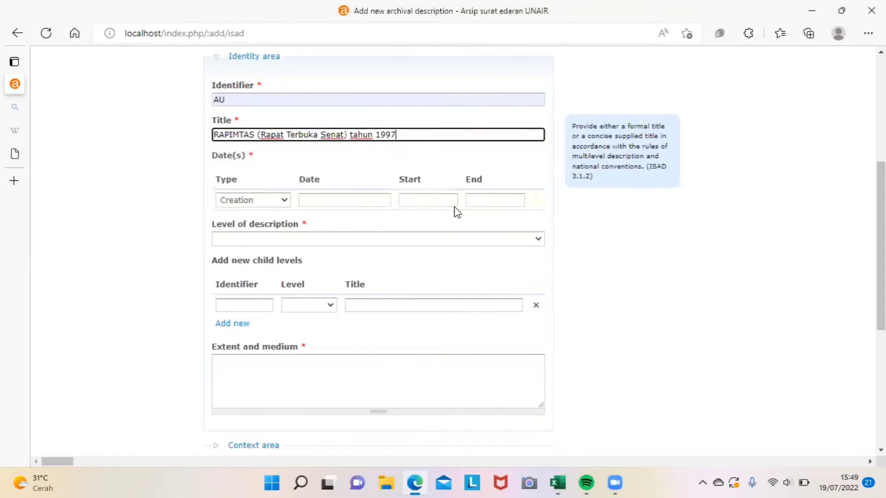
# Step: Set the start date to 2022 and the level of description to File
pyautogui.click(450, 201)
pyautogui.click(431, 247)
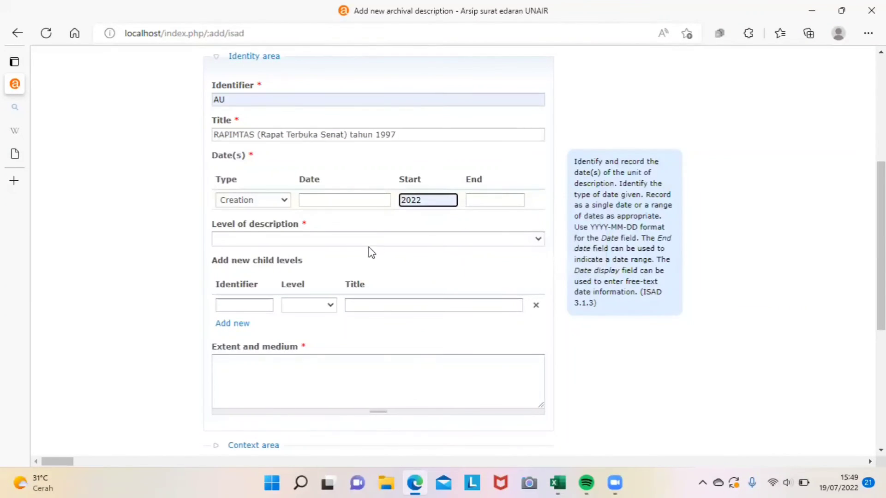
pyautogui.click(340, 239)
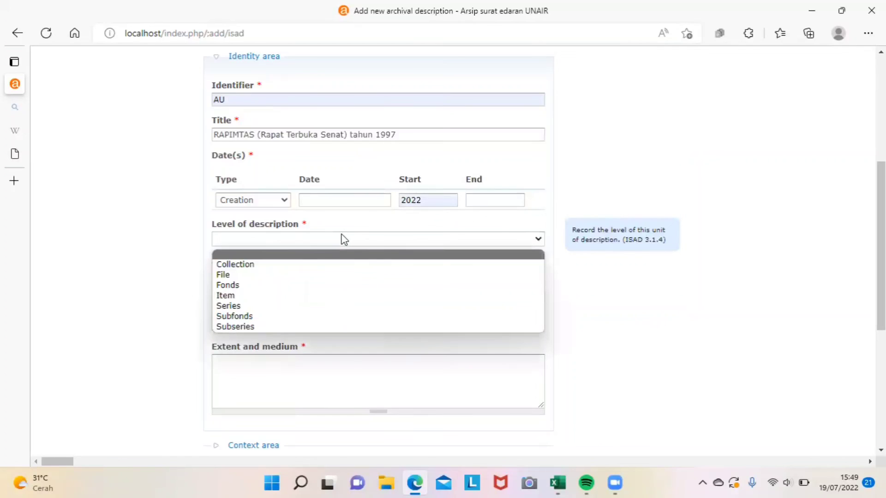
pyautogui.click(241, 275)
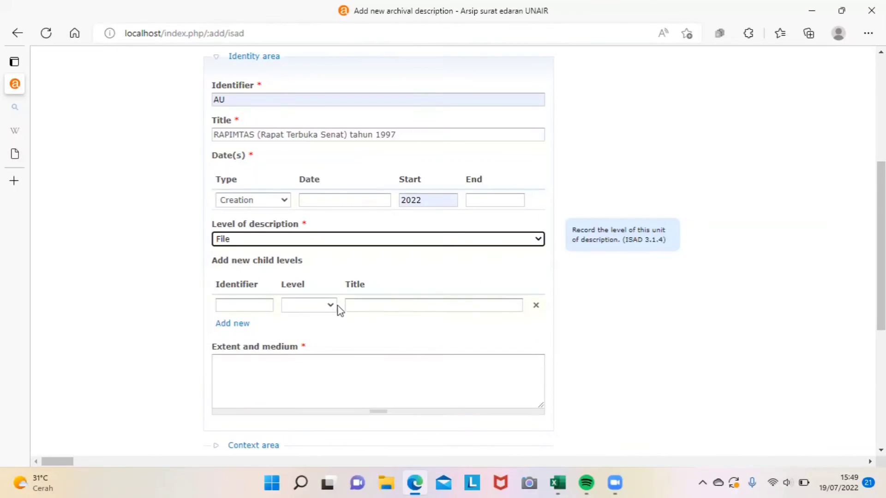
# Step: Check the file size in the Excel sheet for the extent and medium field
pyautogui.click(301, 373)
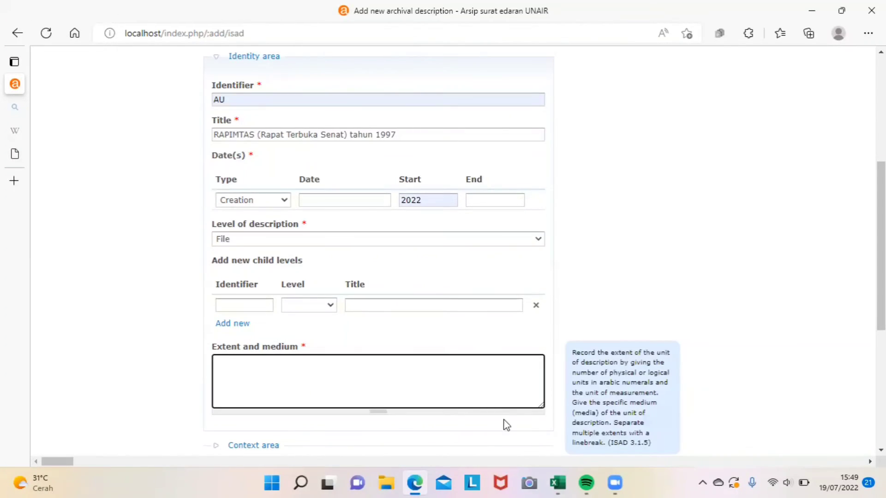
pyautogui.click(557, 483)
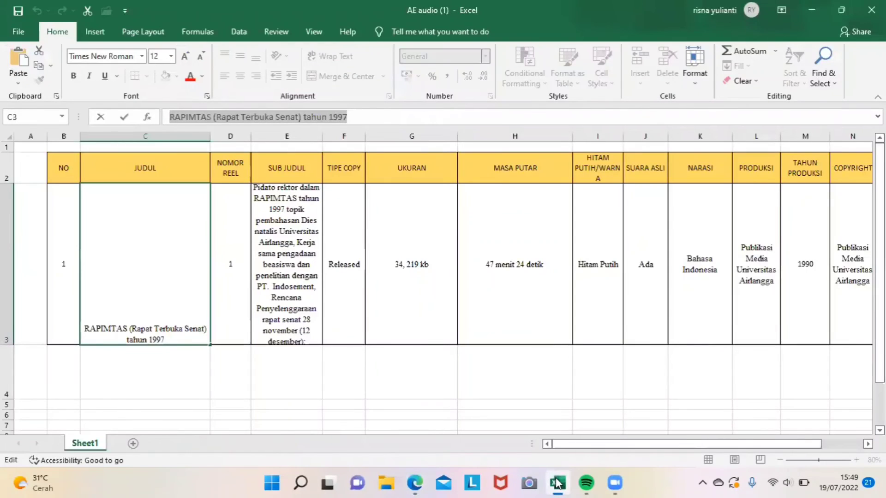
pyautogui.click(414, 482)
# Step: Enter 34,219kb as the extent and medium
pyautogui.write('34')
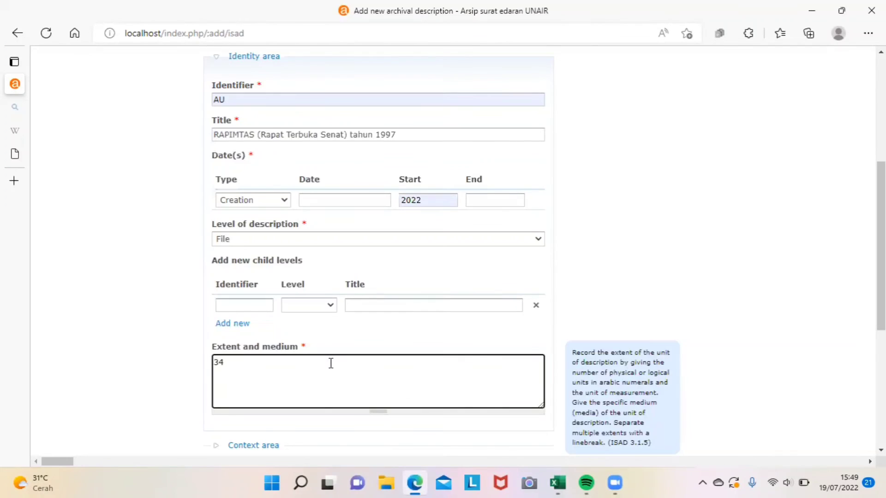
pyautogui.write(',219kb')
pyautogui.click(740, 359)
pyautogui.scroll(-5, 740, 359)
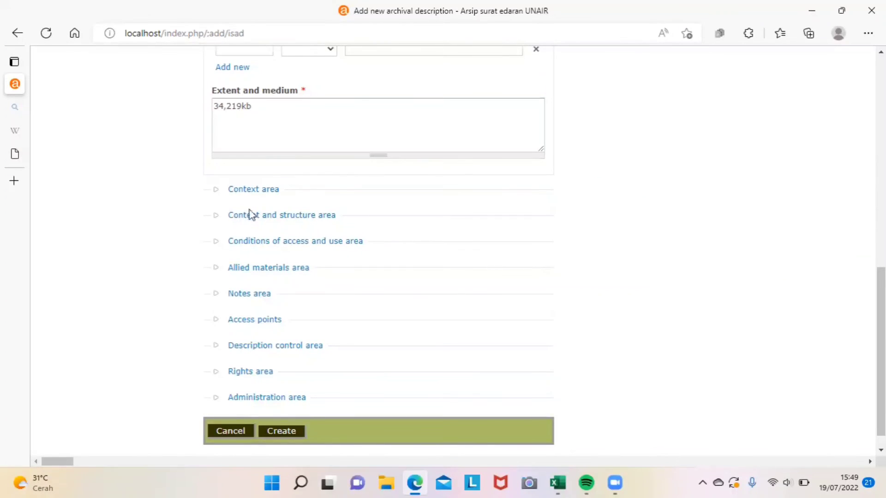
# Step: In the Context area, add 'senat akademik universitas airlangga' as the name of creator
pyautogui.click(253, 189)
pyautogui.click(253, 208)
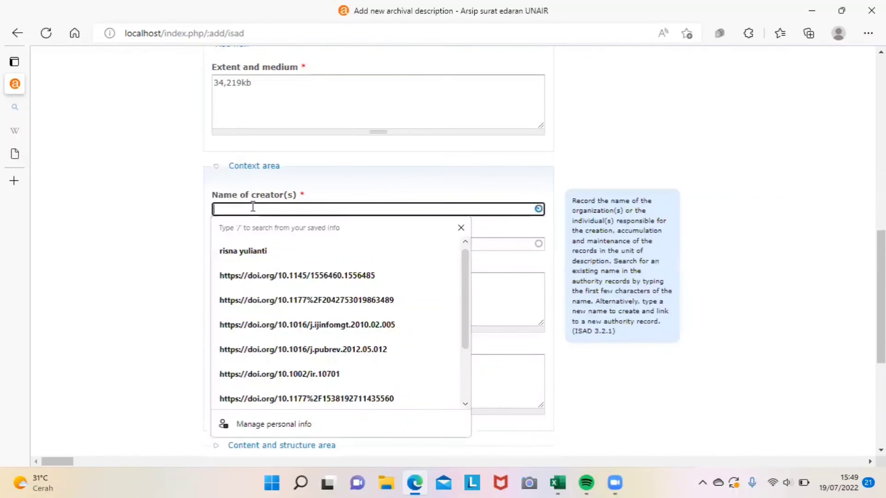
pyautogui.write('senat')
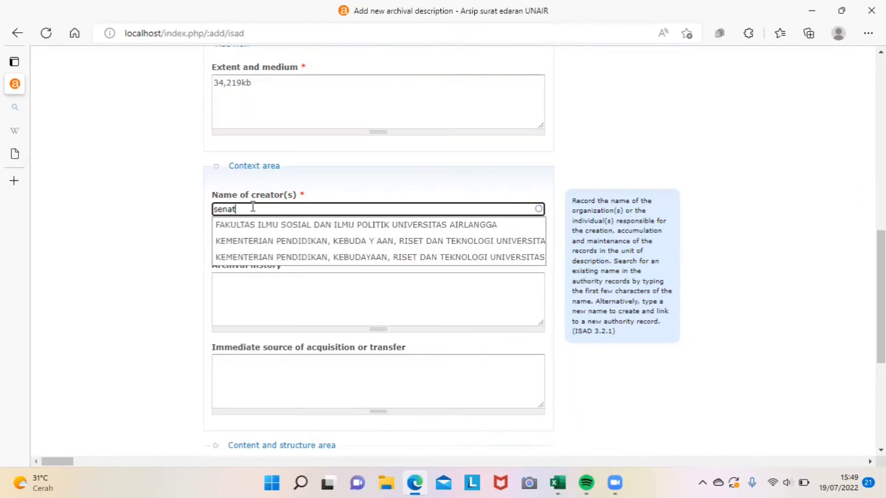
pyautogui.write(' akademik universitas a')
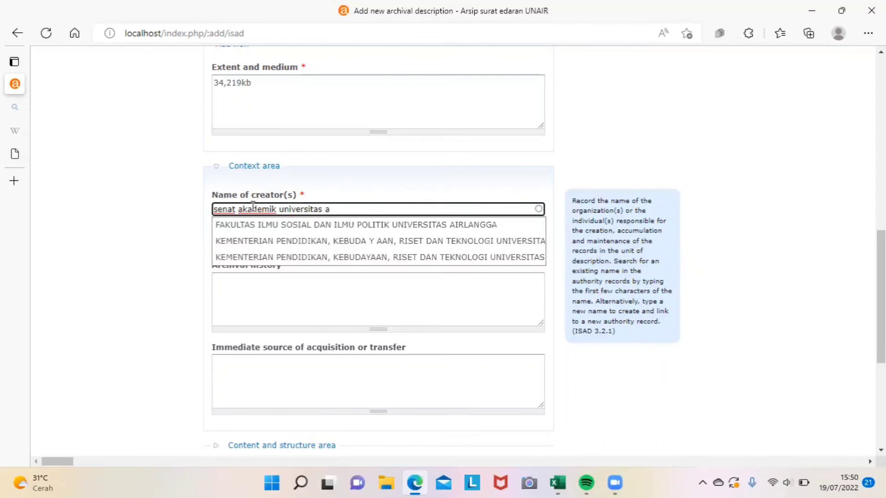
pyautogui.write('irlangga')
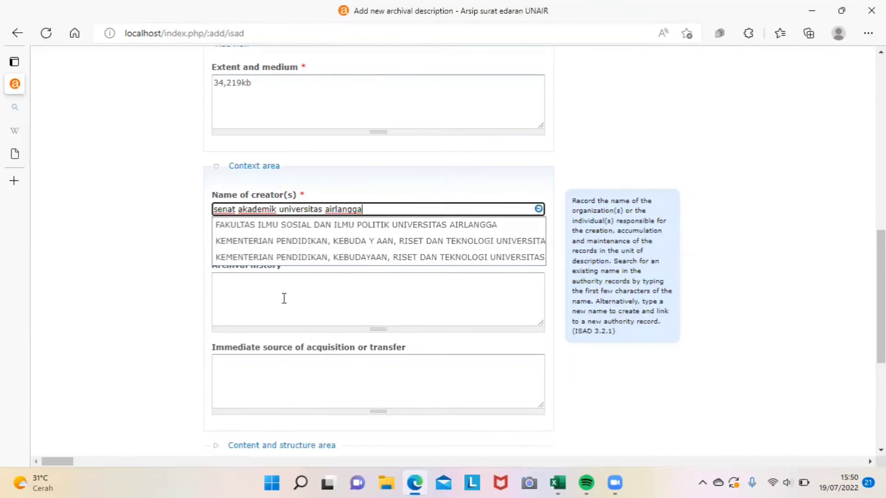
pyautogui.press('Return')
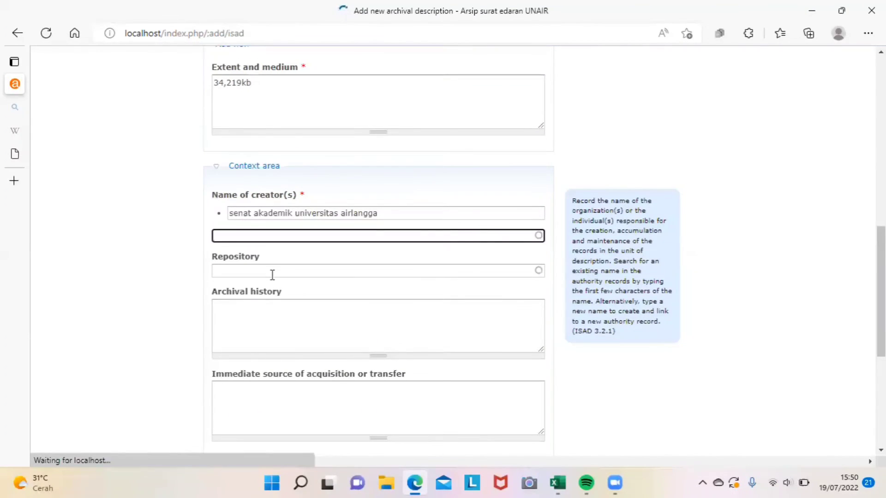
# Step: Leave archival history empty and briefly expand the Content and structure area
pyautogui.click(265, 321)
pyautogui.click(637, 360)
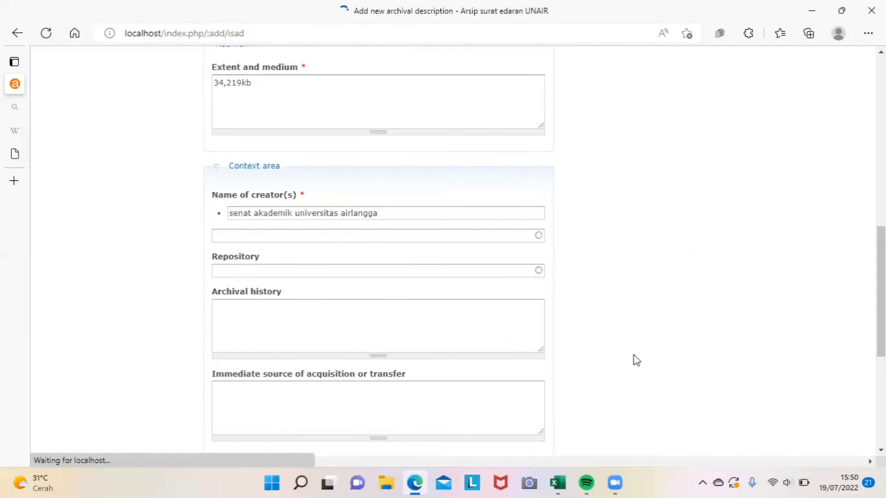
pyautogui.scroll(-6, 636, 361)
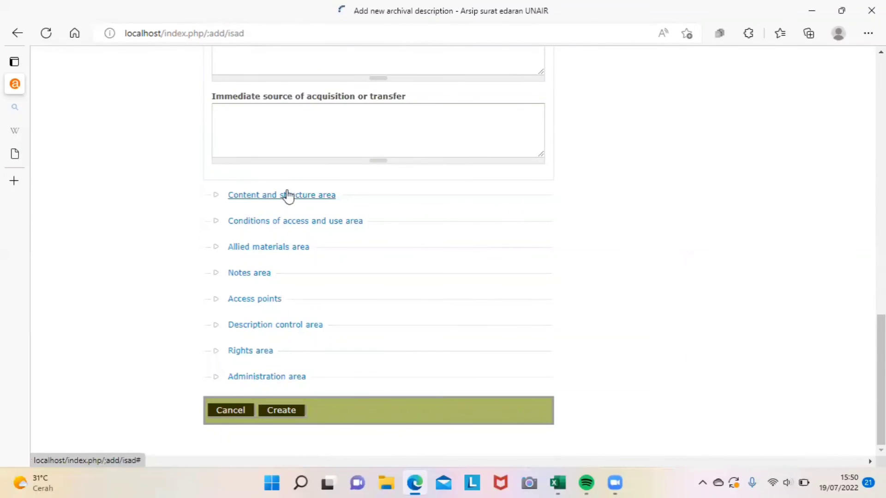
pyautogui.click(286, 195)
pyautogui.click(301, 74)
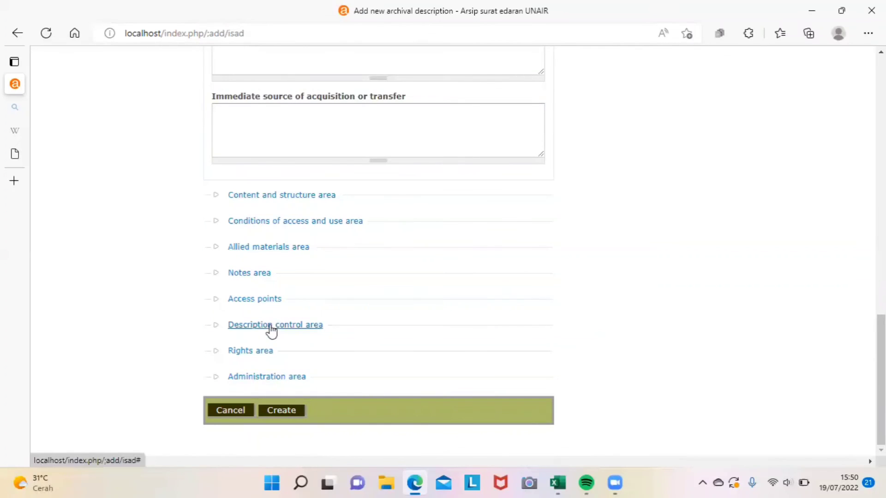
pyautogui.click(271, 326)
# Step: Set description identifier 'SENAT AKADEMIK UNIVERSITAS AIRLANGGA' and institution identifier UNIVERSITAS AIRLANGGA
pyautogui.click(295, 95)
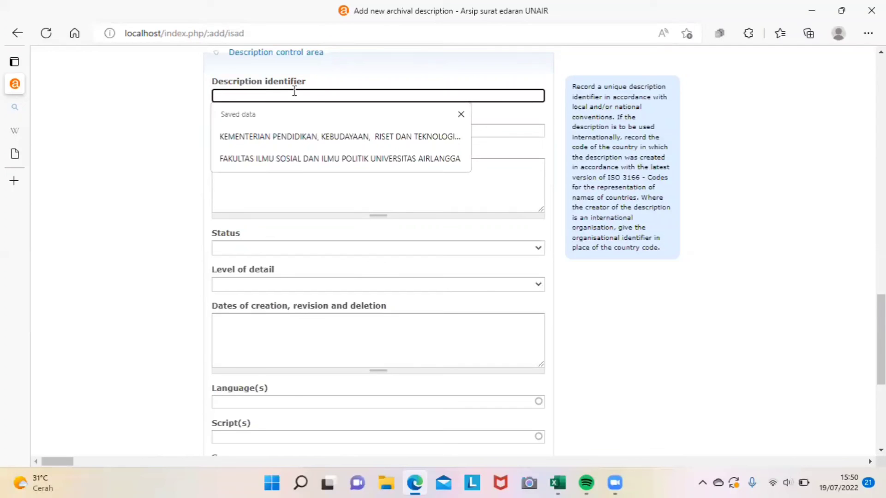
pyautogui.press('capslock')
pyautogui.write('SENAT')
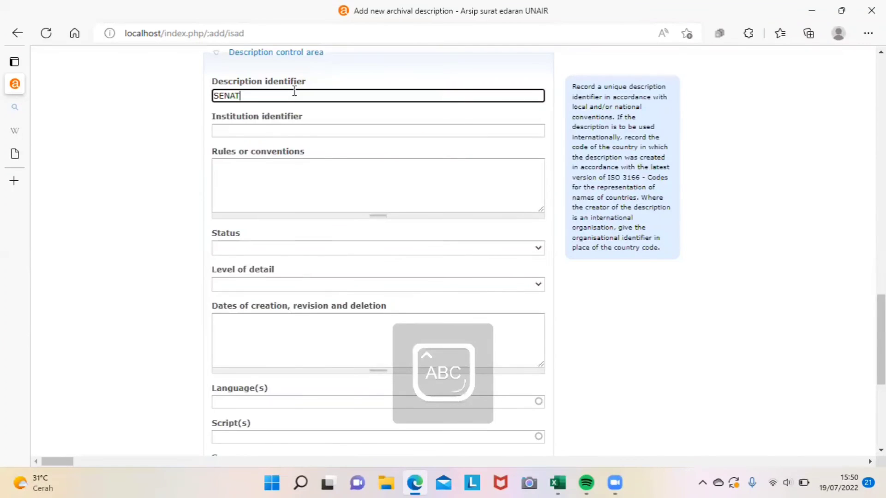
pyautogui.write(' AKADEMIK UNI')
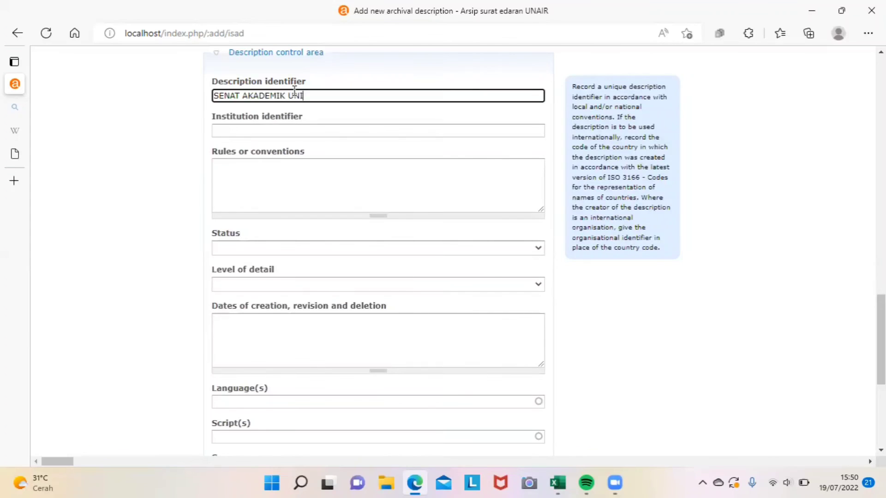
pyautogui.write('VERSITAS AIRLANGGA')
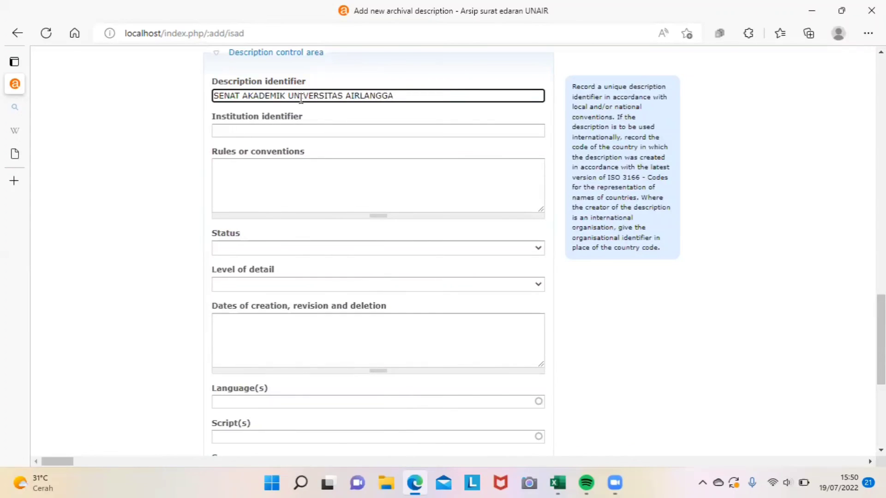
pyautogui.click(294, 131)
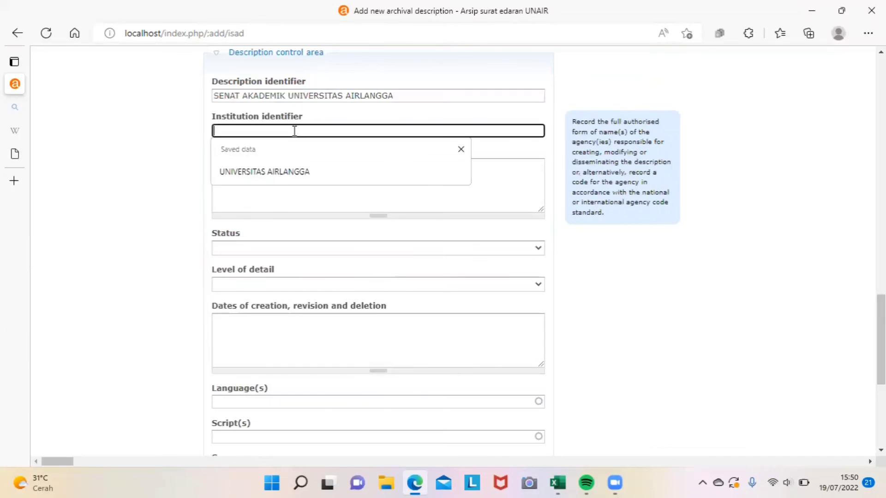
pyautogui.click(281, 173)
# Step: Add Indonesian as the description's language and create the description
pyautogui.scroll(-3, 609, 292)
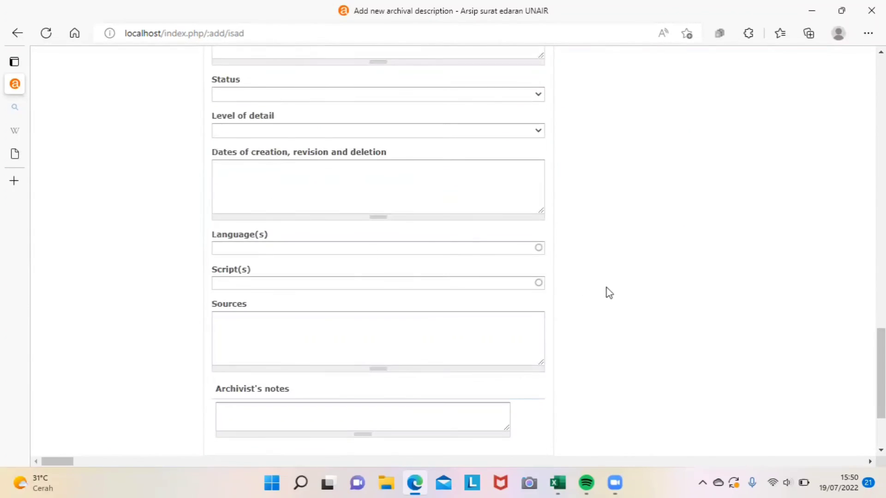
pyautogui.click(347, 248)
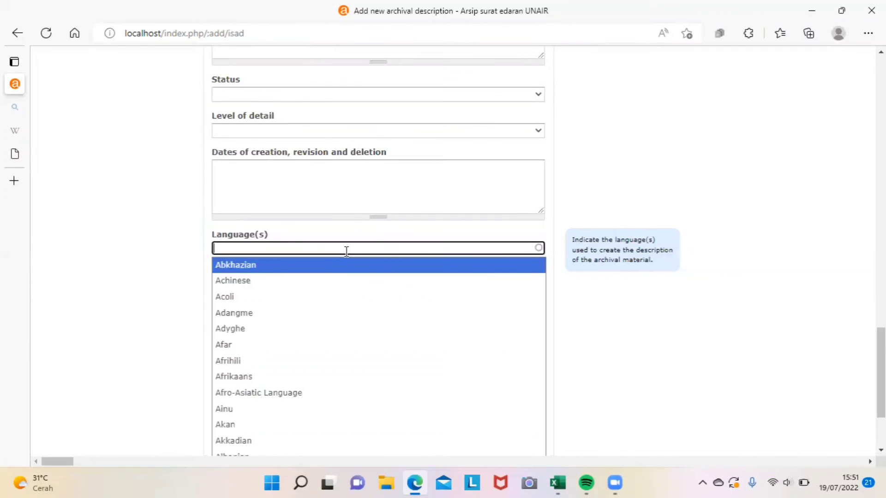
pyautogui.write('INDO')
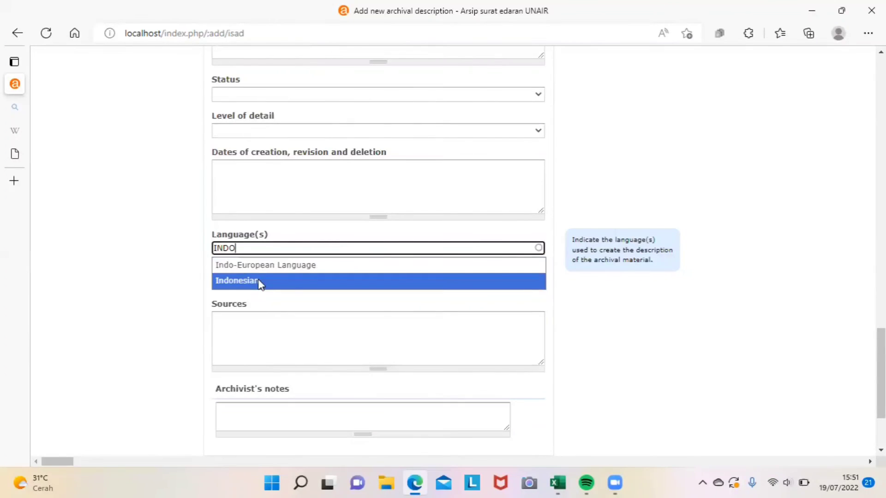
pyautogui.click(634, 303)
pyautogui.click(421, 248)
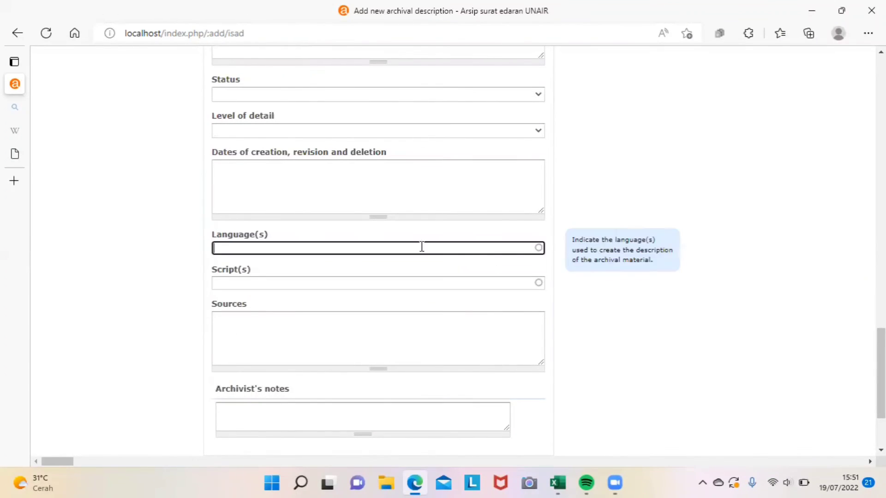
pyautogui.write('INDO')
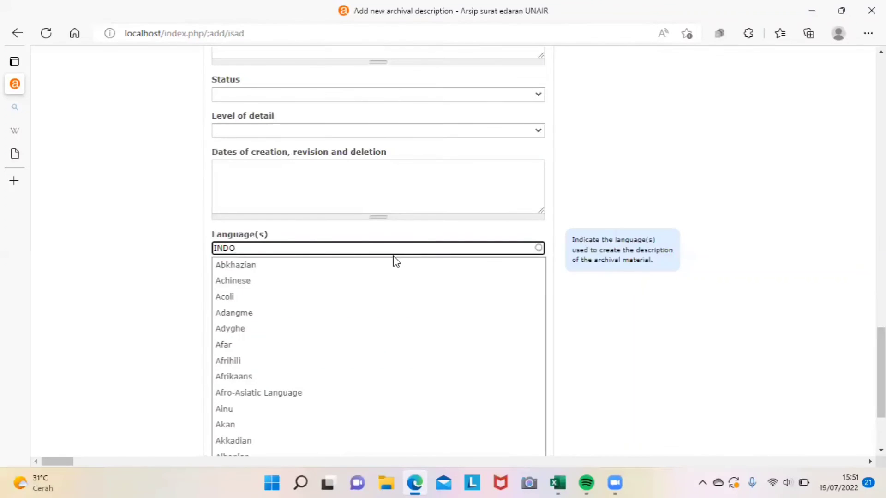
pyautogui.click(308, 281)
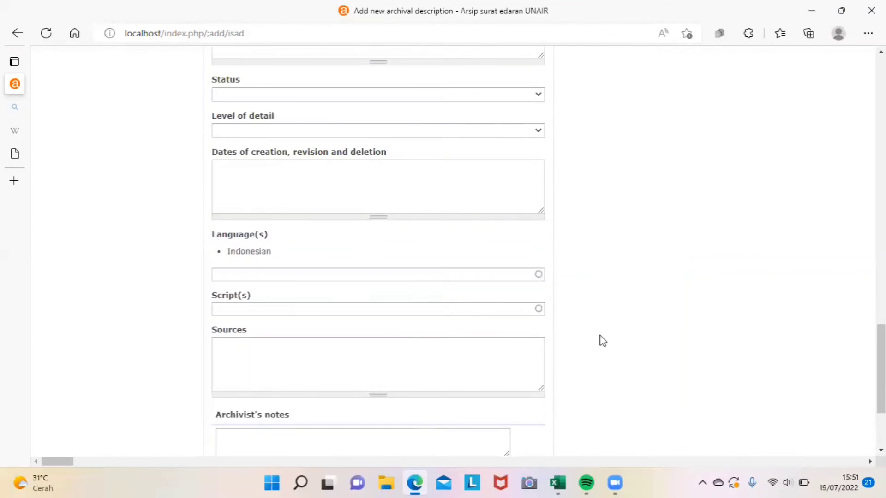
pyautogui.scroll(-3, 600, 336)
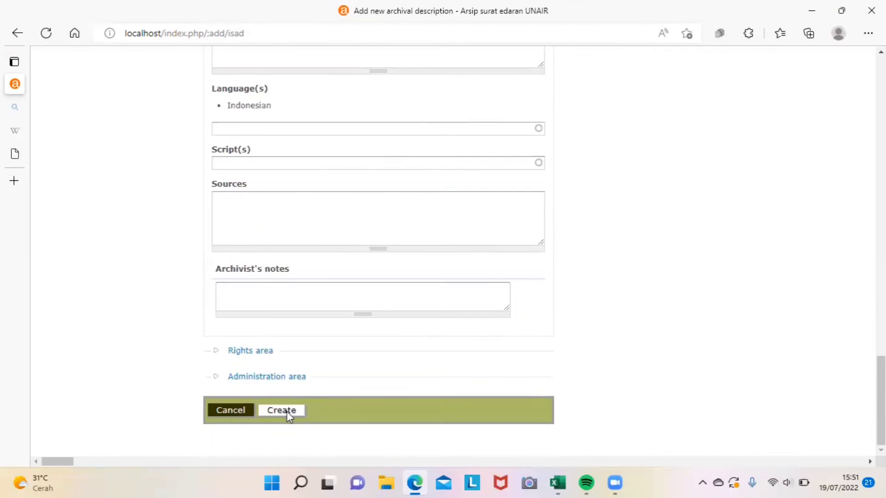
pyautogui.click(288, 414)
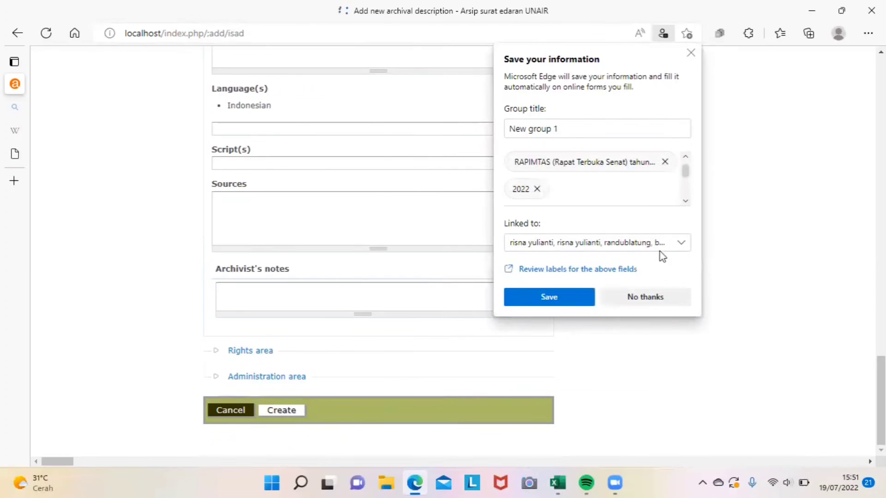
# Step: Dismiss Edge's save-information prompt and review the saved RAPIMTAS 1997 view page
pyautogui.click(692, 53)
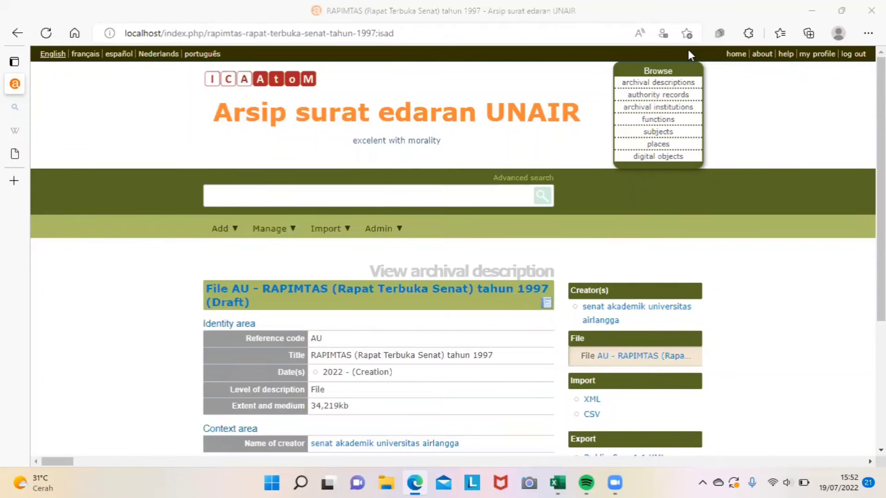
pyautogui.scroll(-1, 881, 208)
pyautogui.scroll(-3, 881, 254)
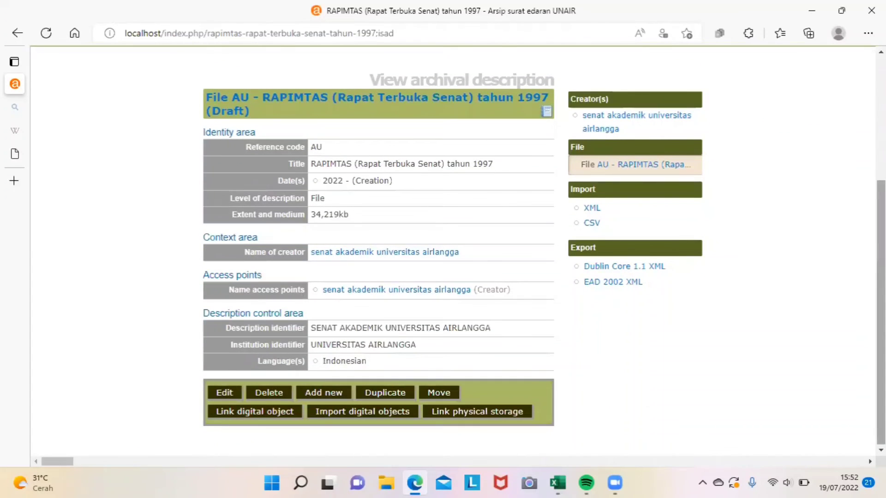
# Step: Link AE audio.xlsx from SEMESTER 6 > ARSIP ELEKTRONIK as the description's digital object
pyautogui.click(262, 417)
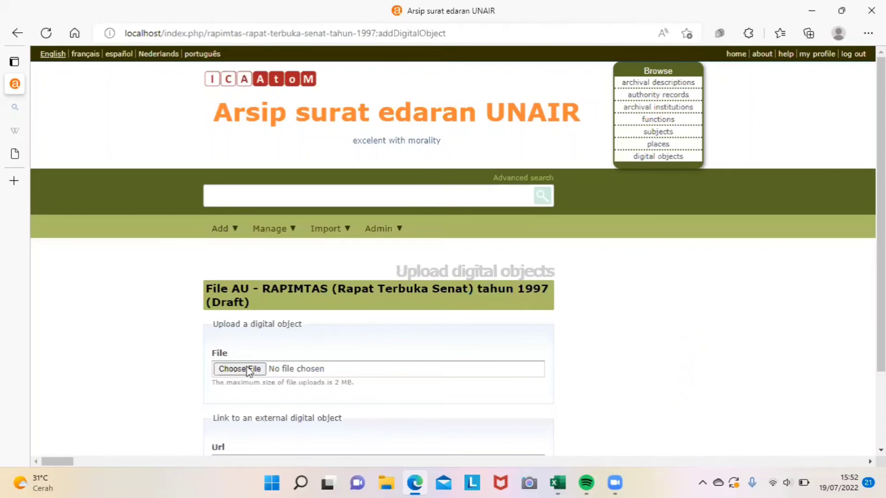
pyautogui.click(249, 369)
pyautogui.click(77, 193)
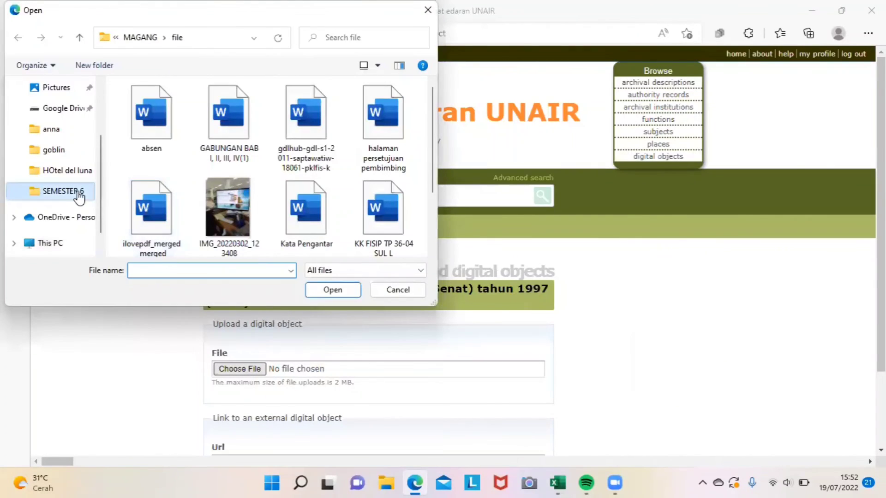
pyautogui.doubleClick(169, 128)
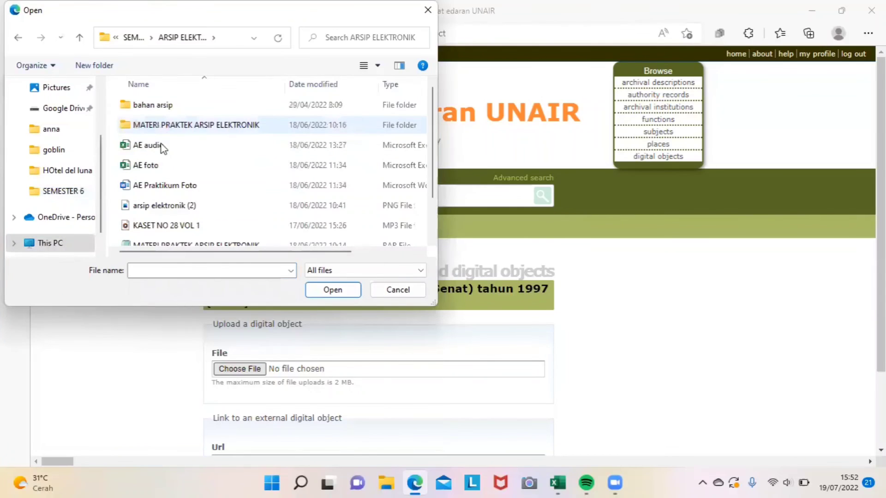
pyautogui.doubleClick(161, 145)
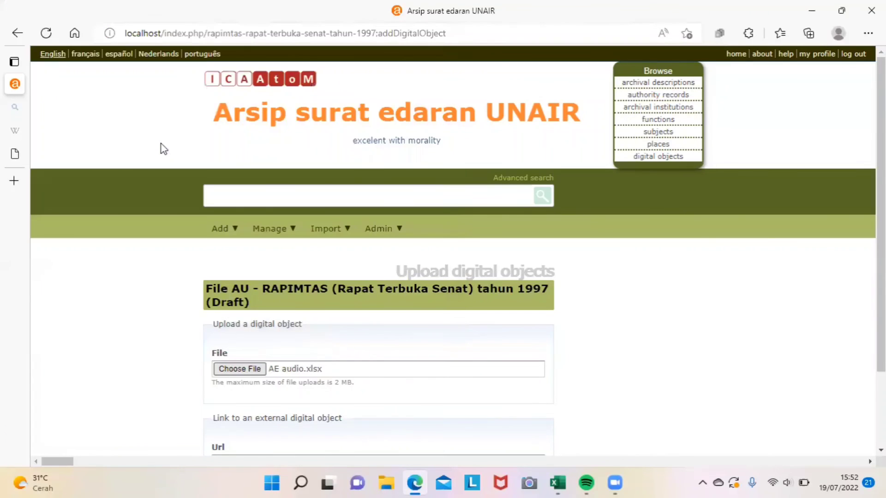
pyautogui.scroll(-3, 678, 351)
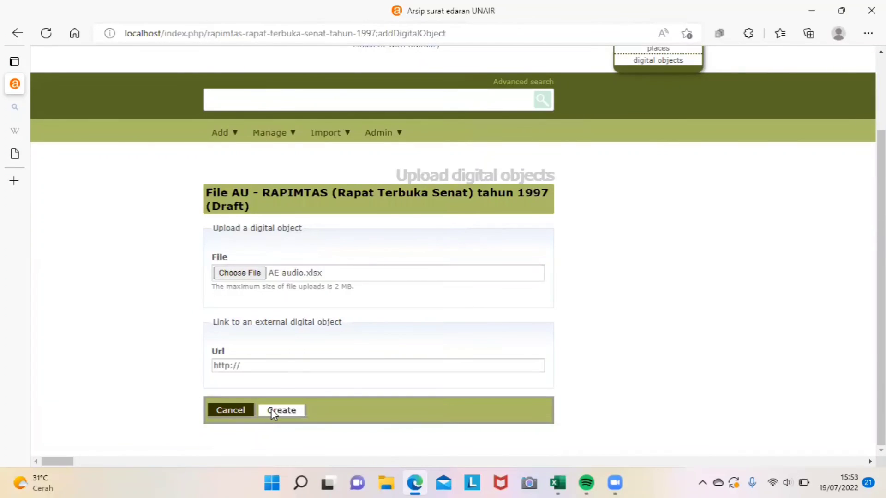
pyautogui.click(279, 411)
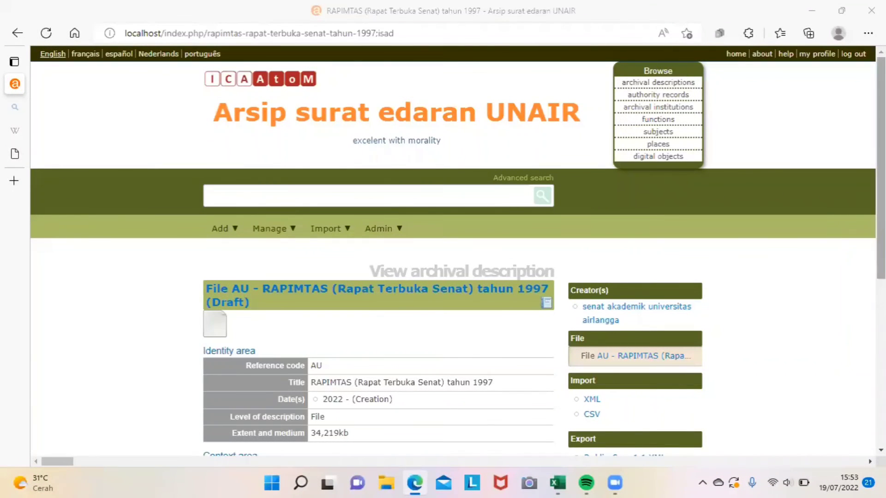
# Step: Download the linked AE_audio.xlsx (9.7 KB) from the digital object thumbnail to verify it
pyautogui.scroll(-5, 881, 230)
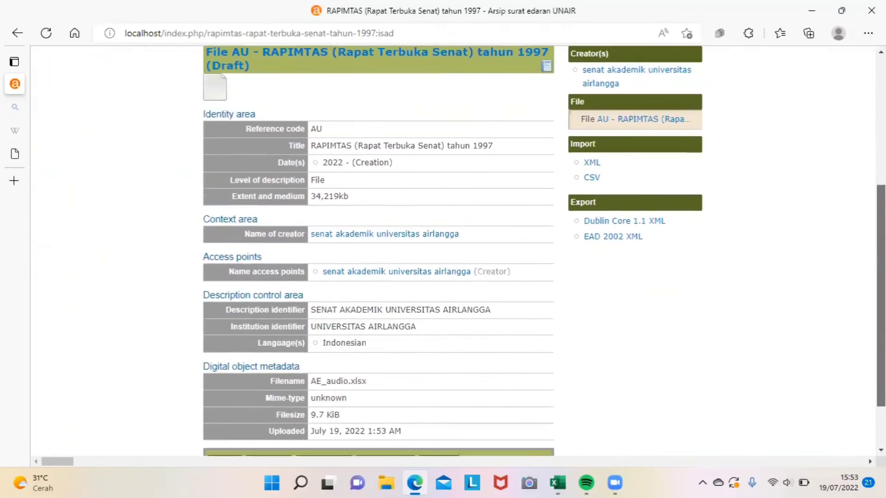
pyautogui.scroll(5, 215, 328)
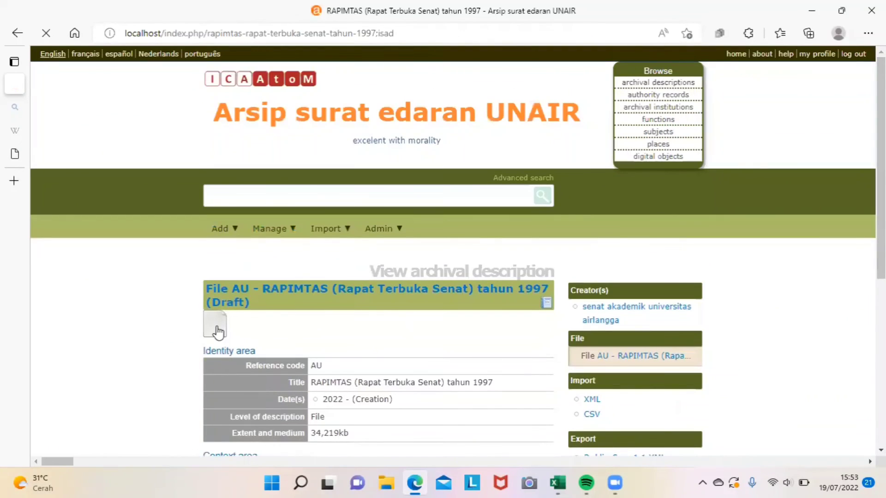
pyautogui.click(216, 328)
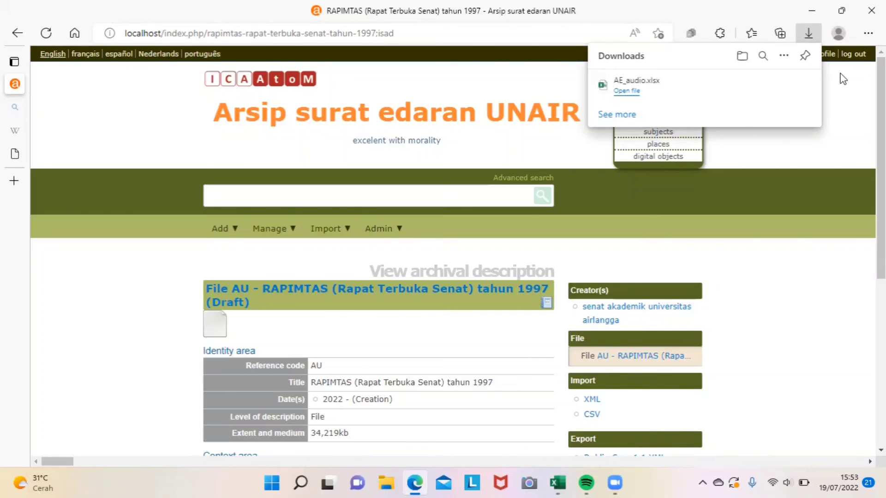
pyautogui.click(779, 238)
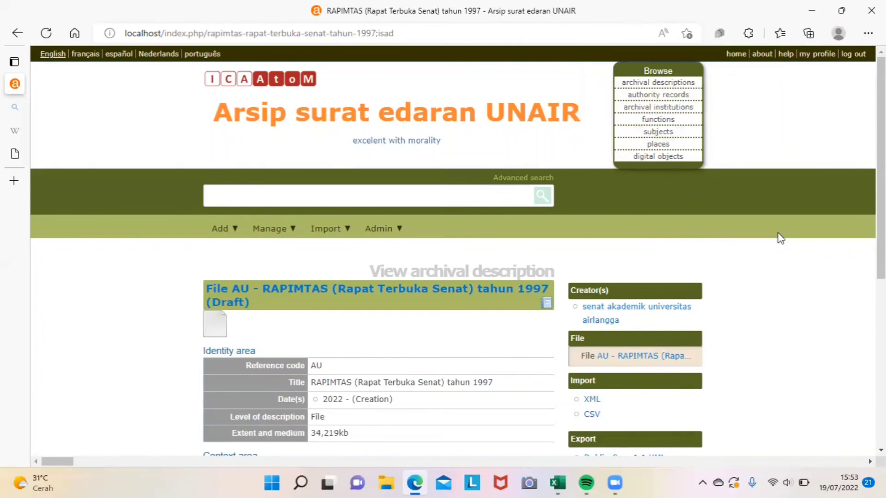